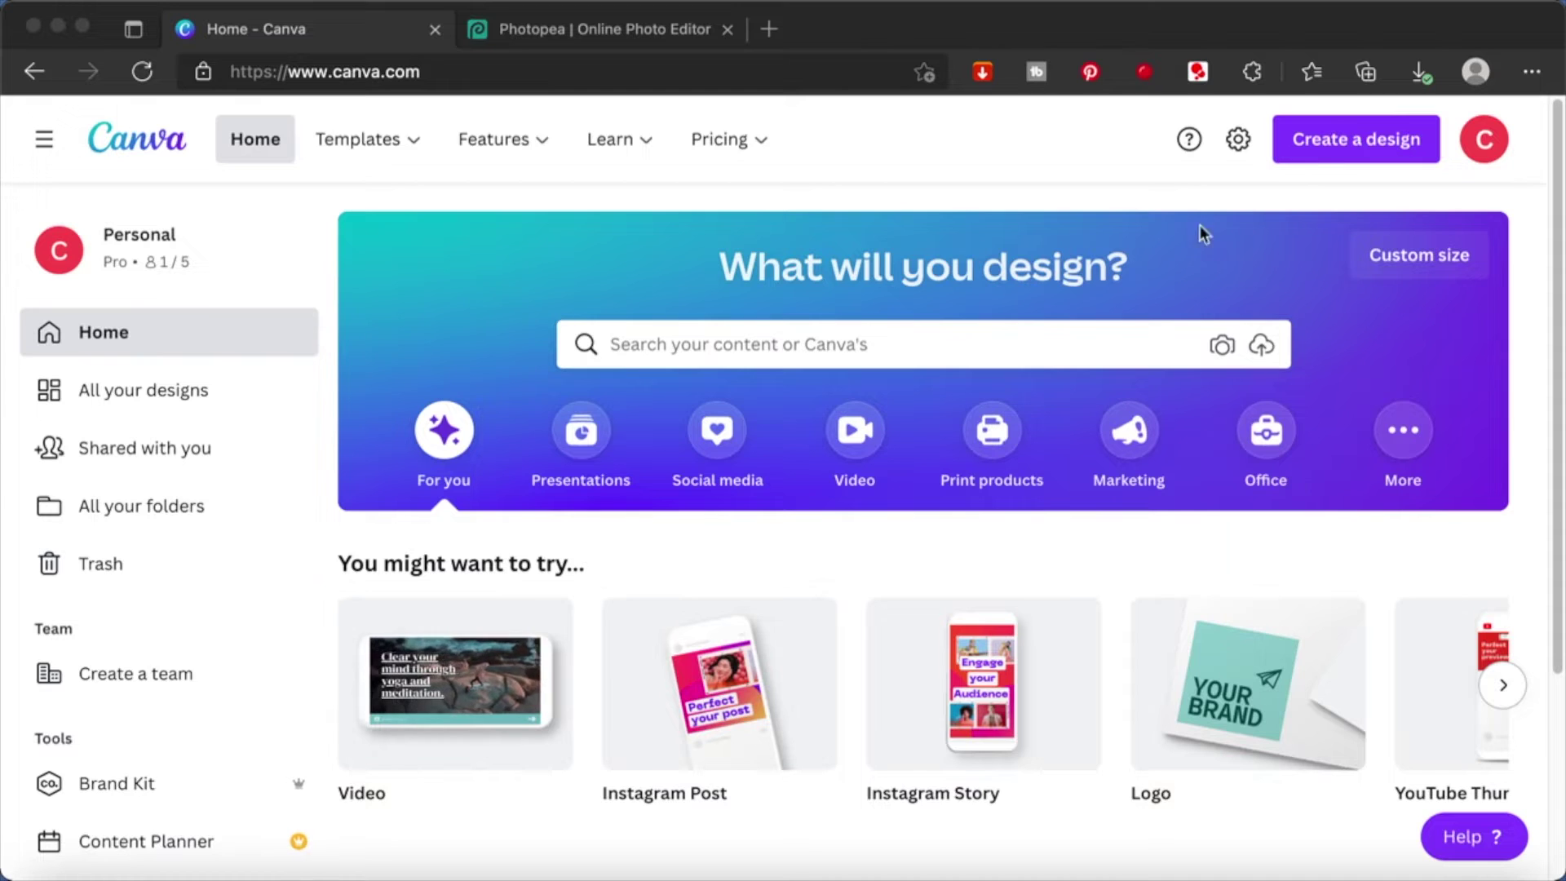
- Create a new Custom size design from the recent 4500 × 5400 px preset
left_click(1344, 147)
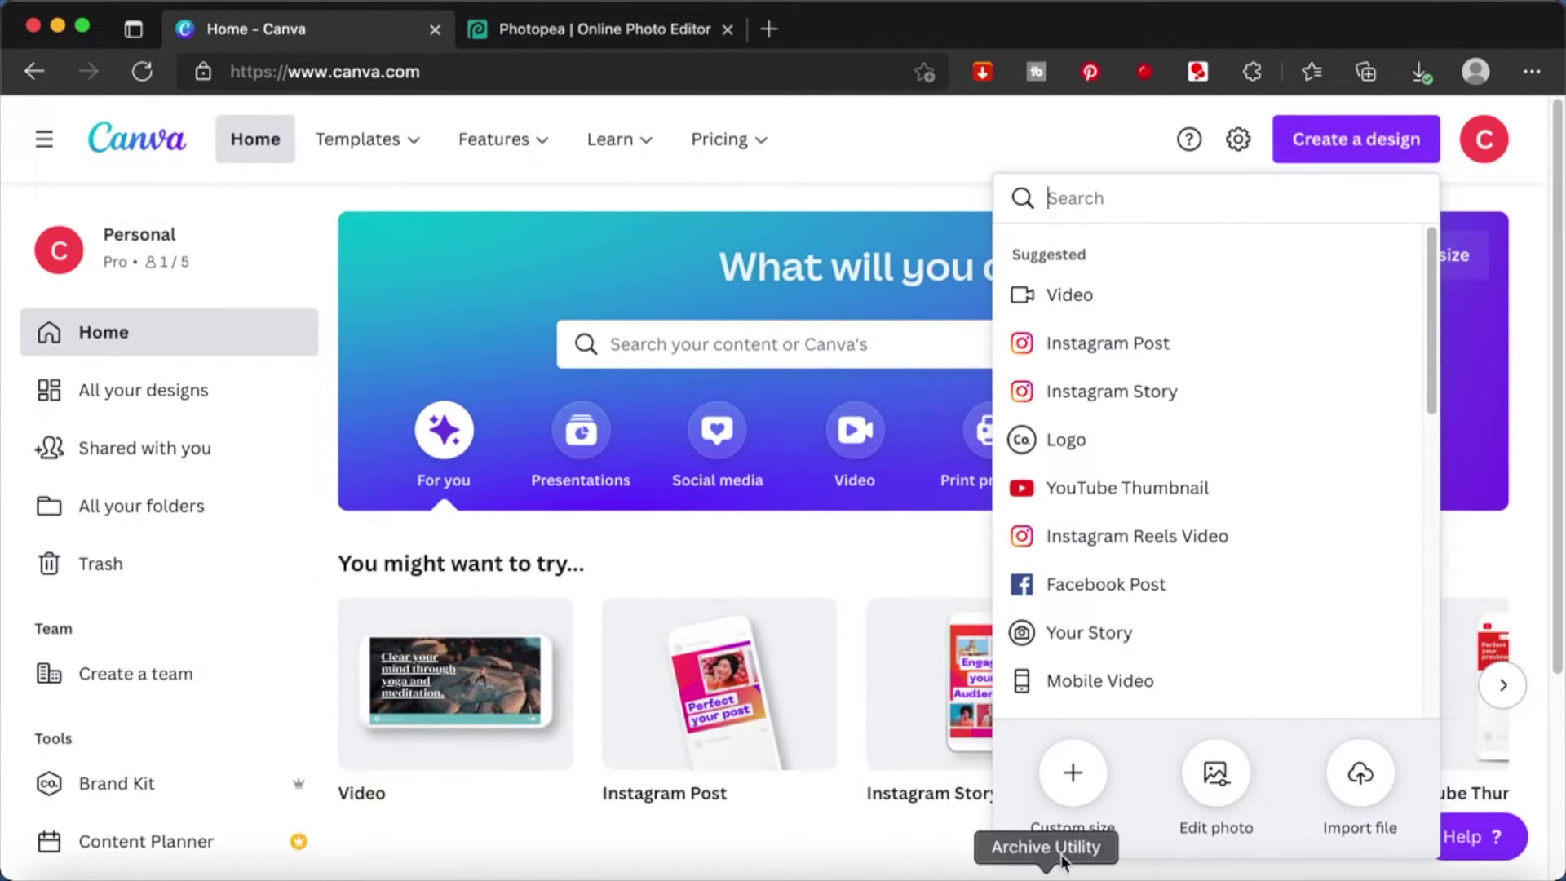
left_click(1072, 773)
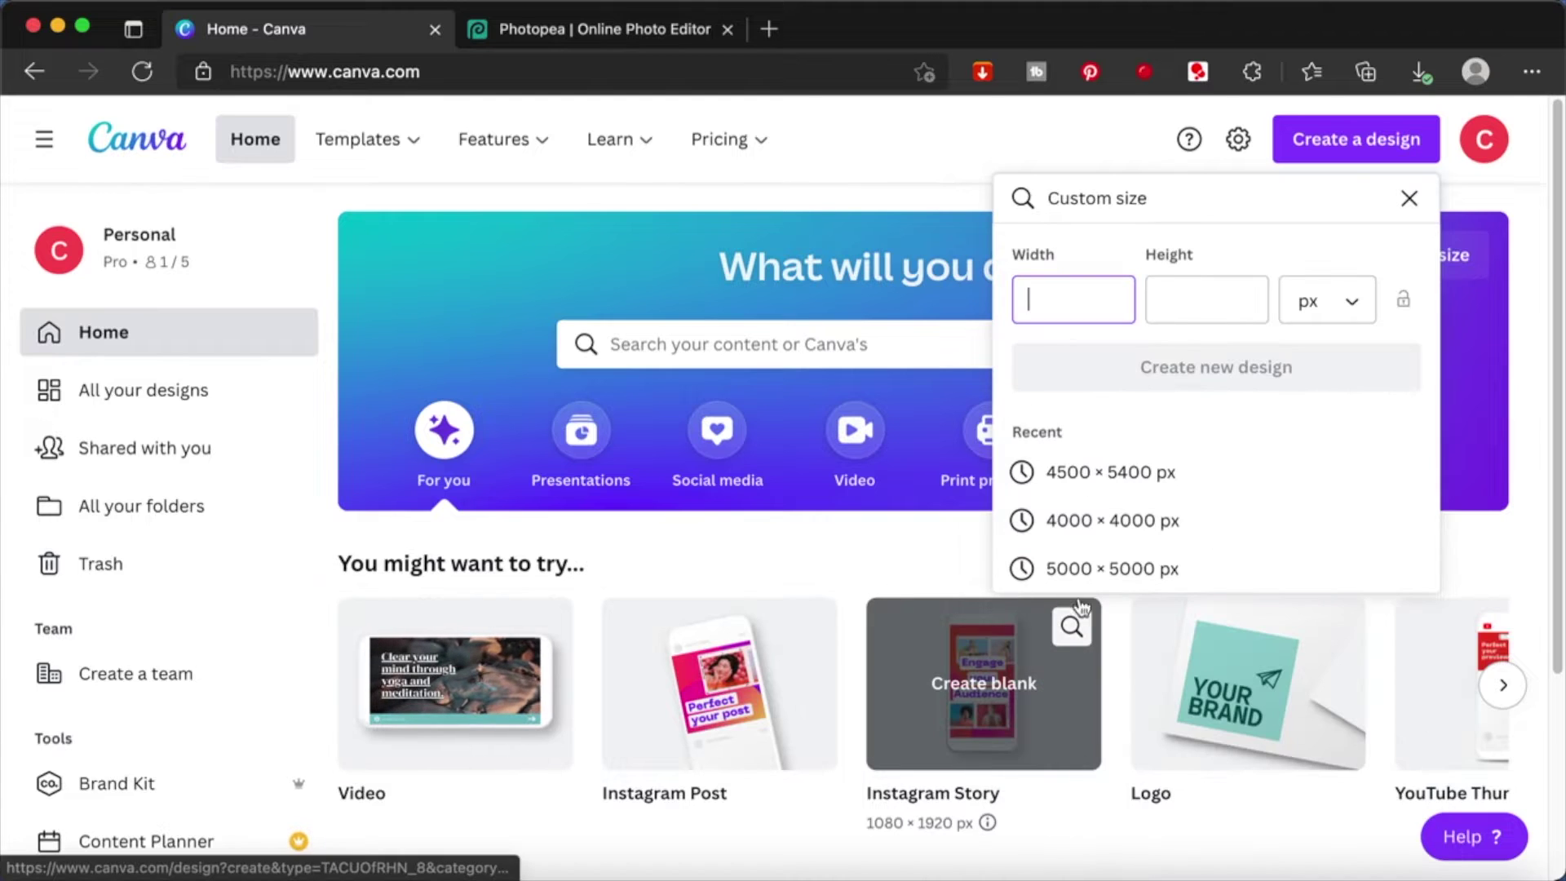
left_click(1141, 479)
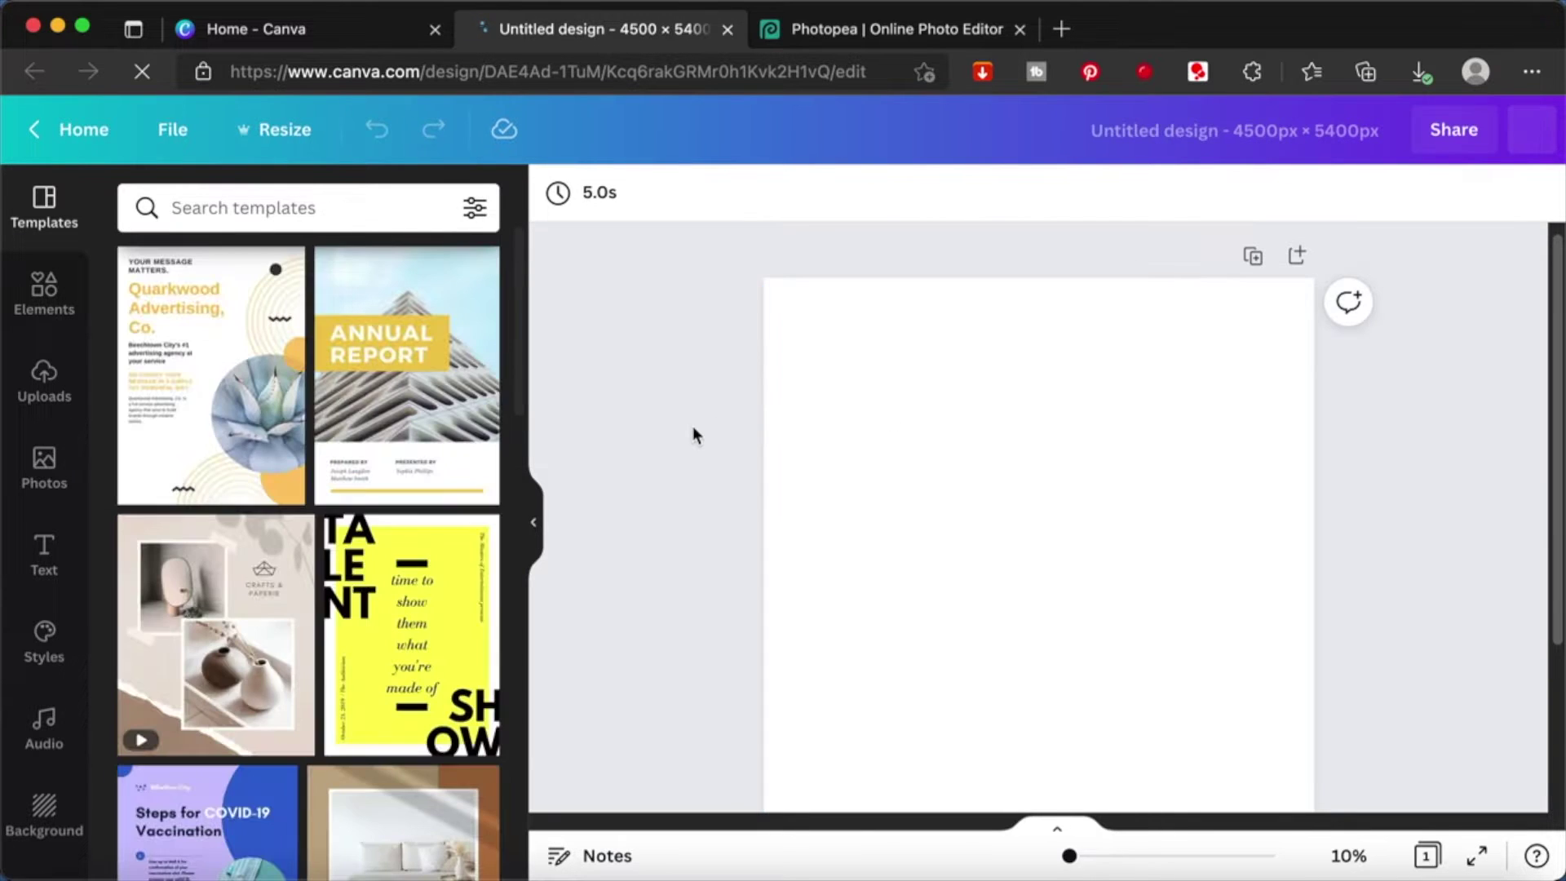
- Place an 'Add a heading' text box from the Text panel onto the blank page
left_click(50, 557)
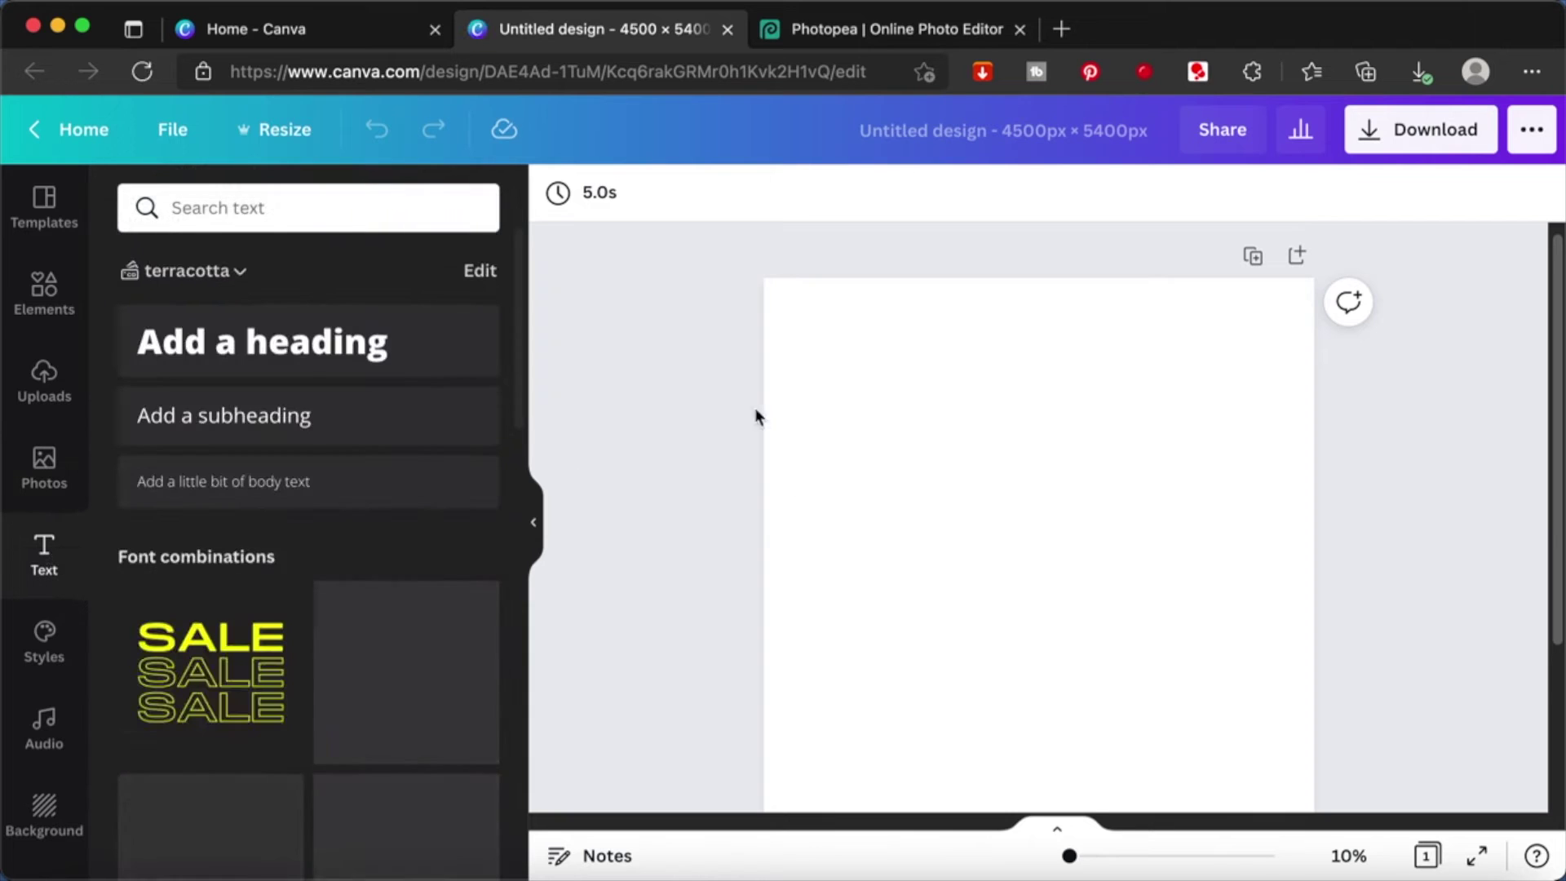
left_click(330, 342)
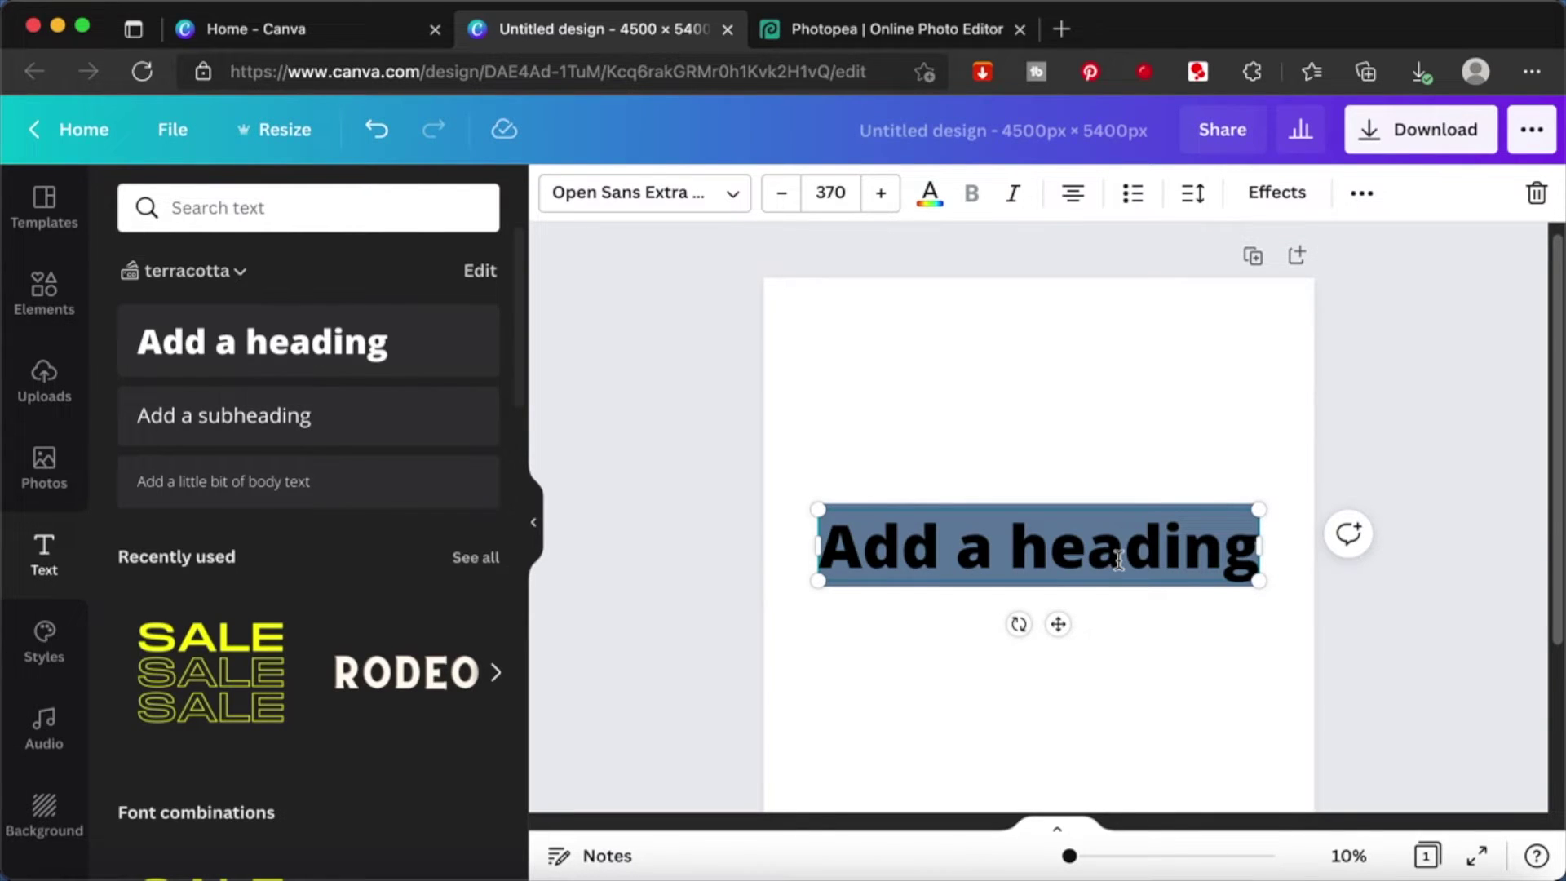
- Replace the heading text with 'YOU ARE ENOUGH'
left_click(1171, 463)
left_click(1081, 553)
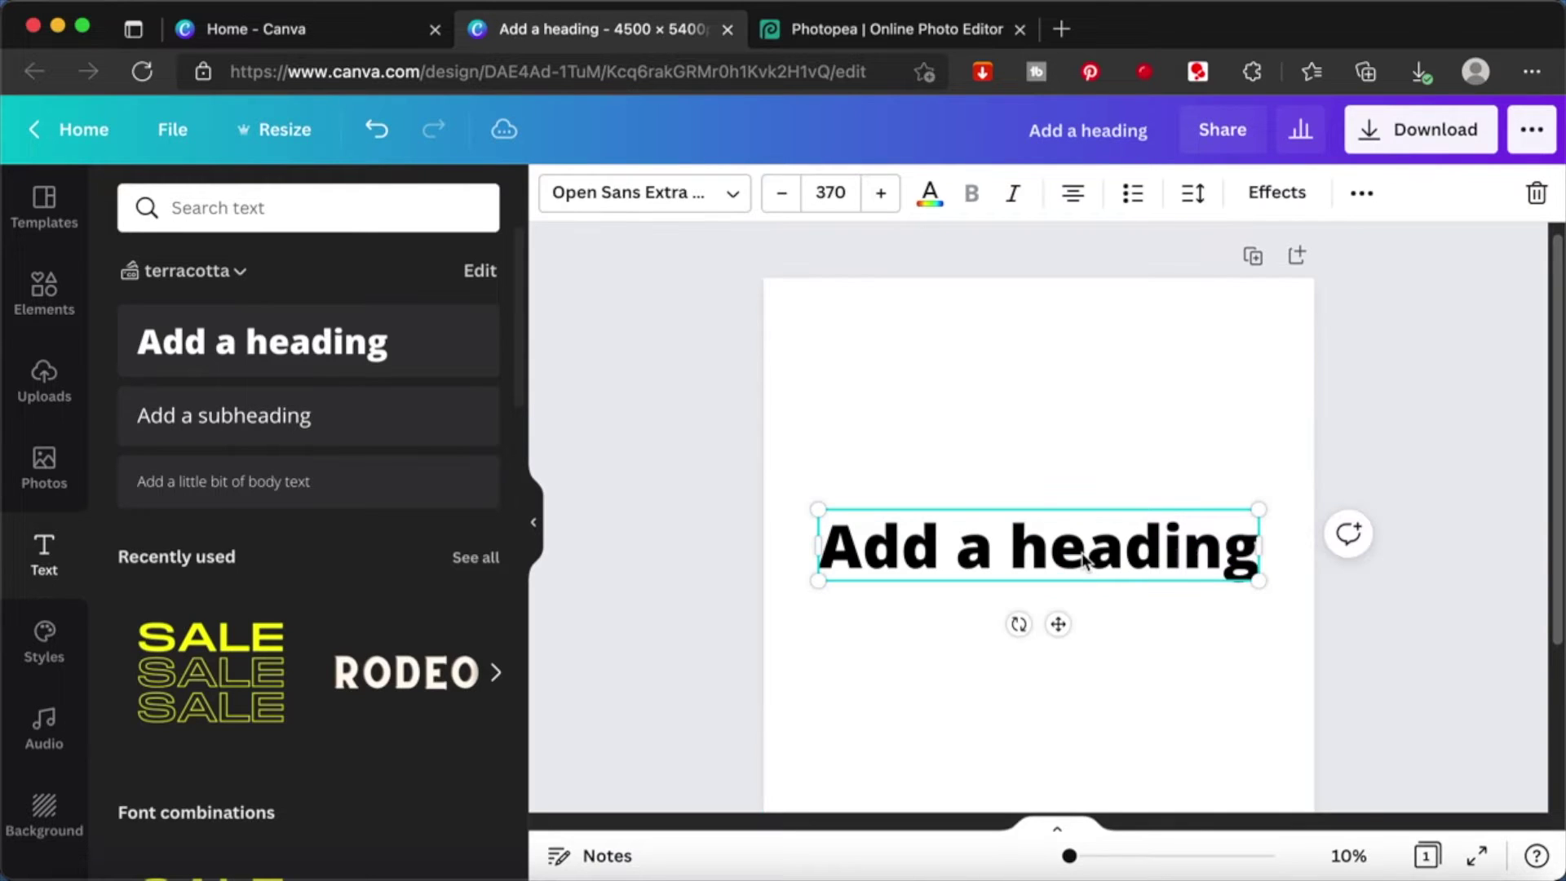
left_click(1081, 553)
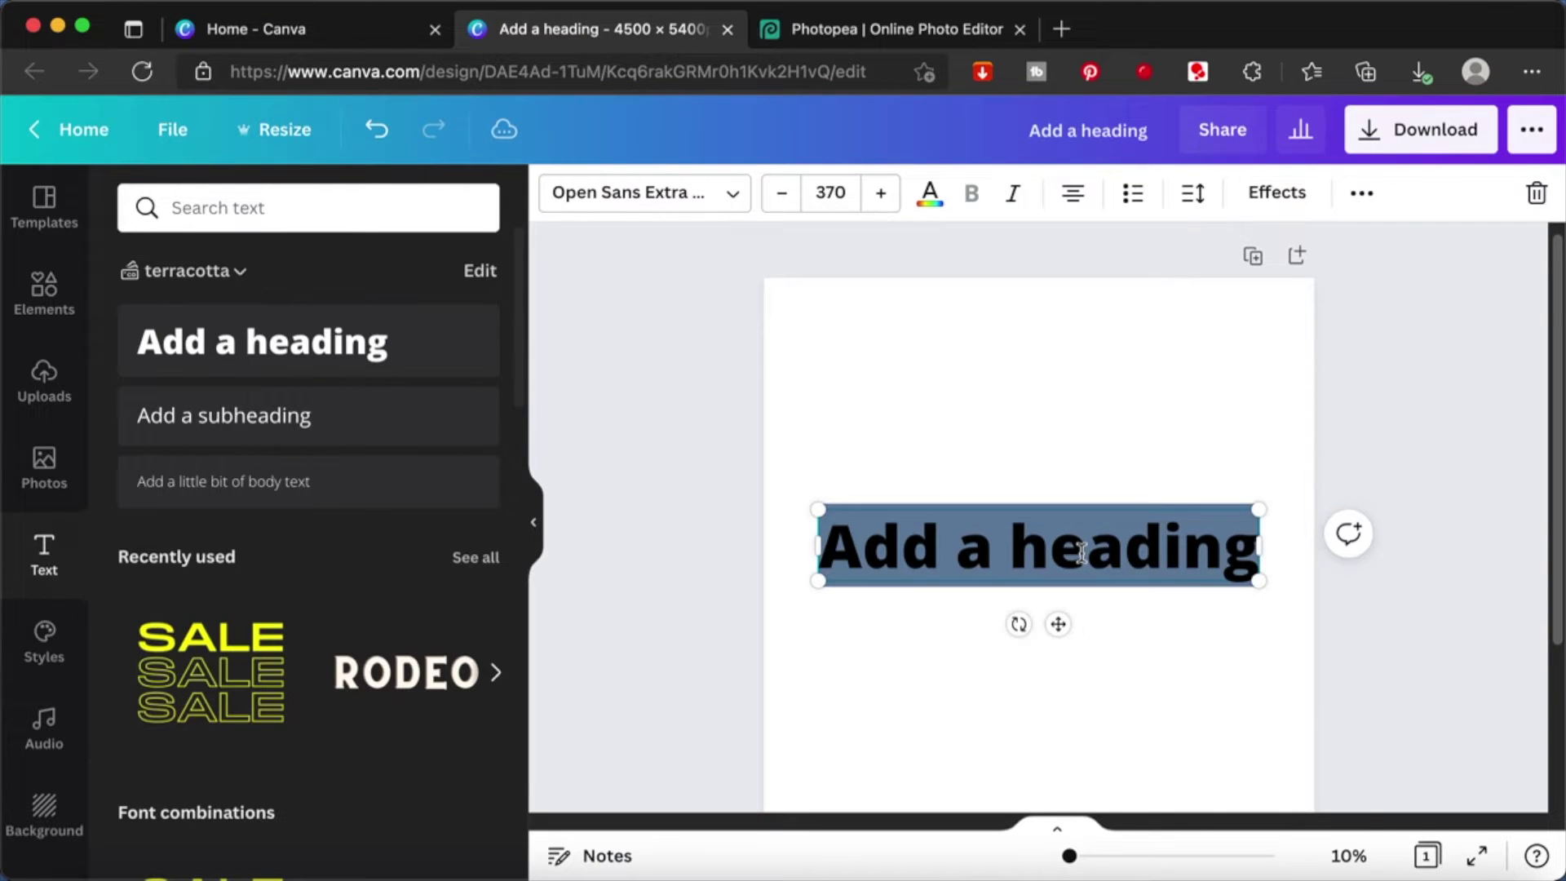
type("You")
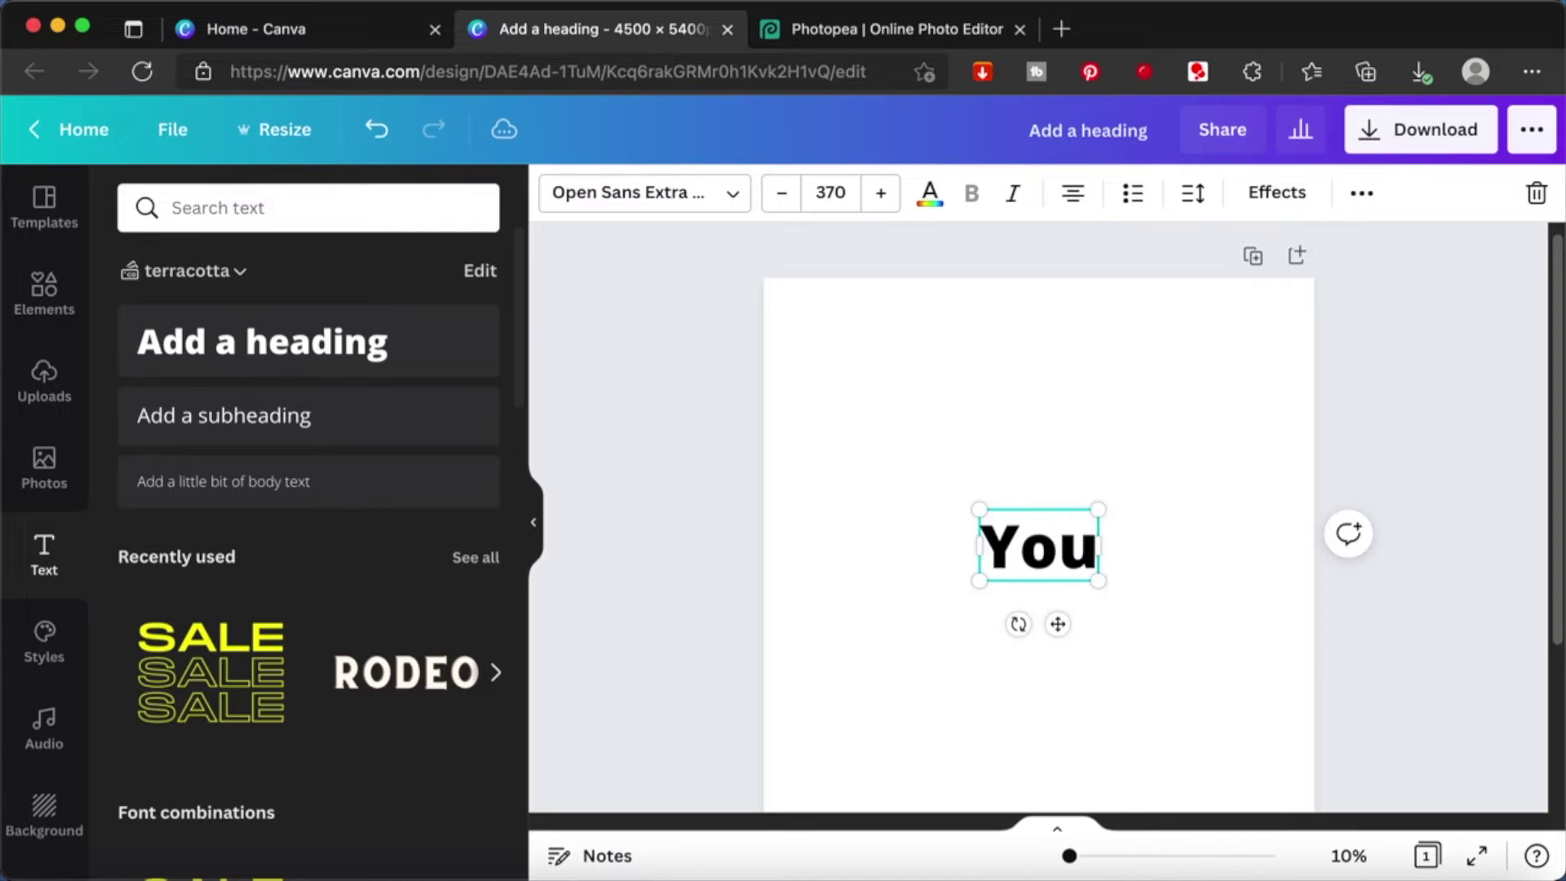
key("BackSpace")
key("BackSpace")
type("ou are")
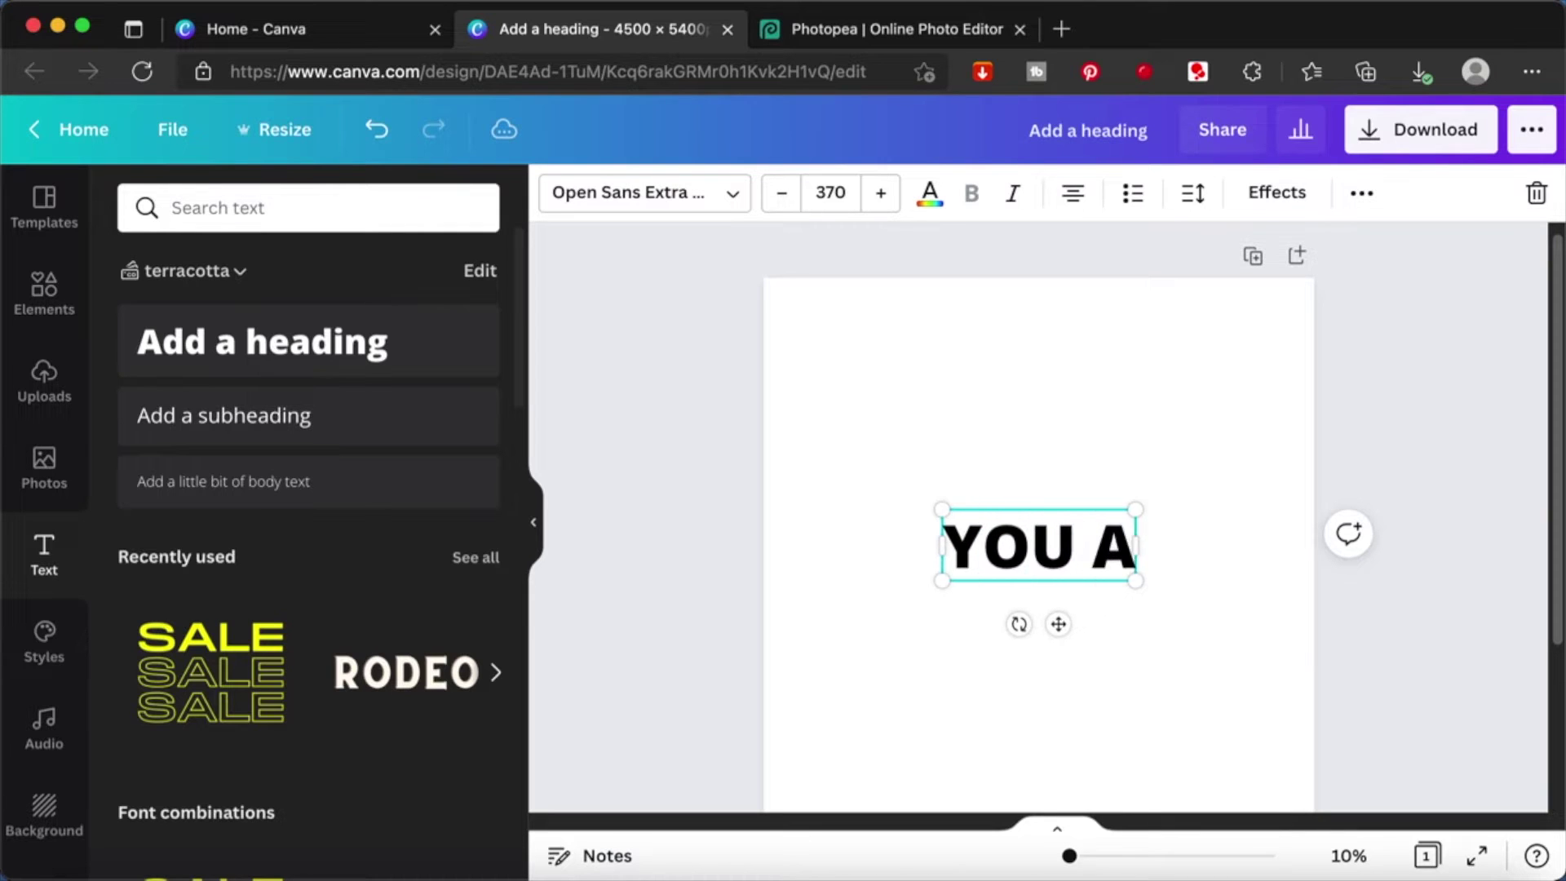
type(" ENOUGH")
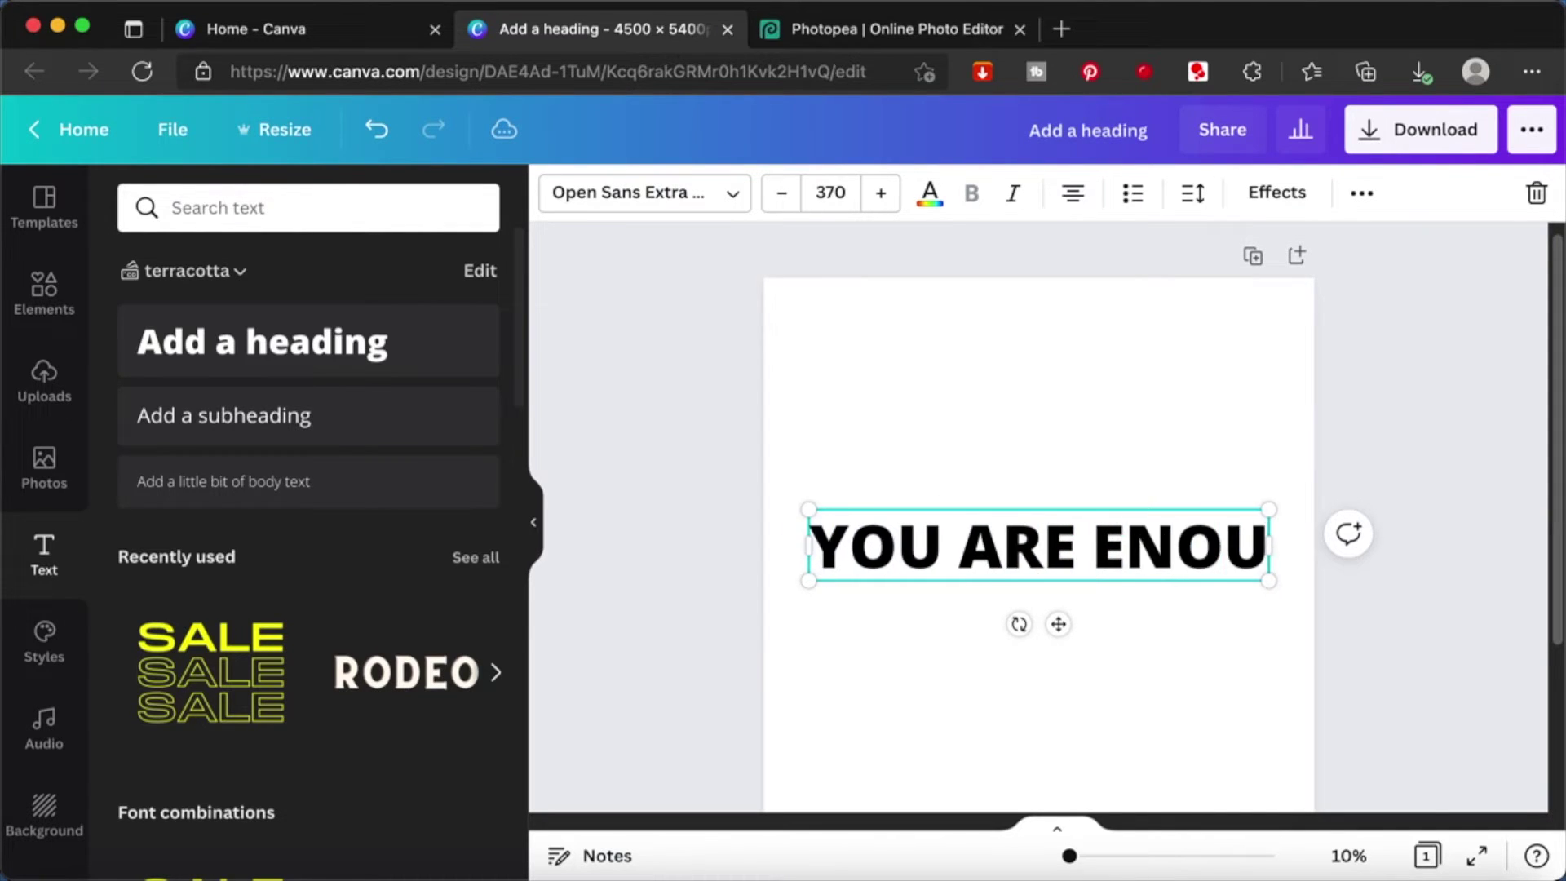
- Break the heading onto three lines and narrow its box so the words stack
left_click(1062, 535)
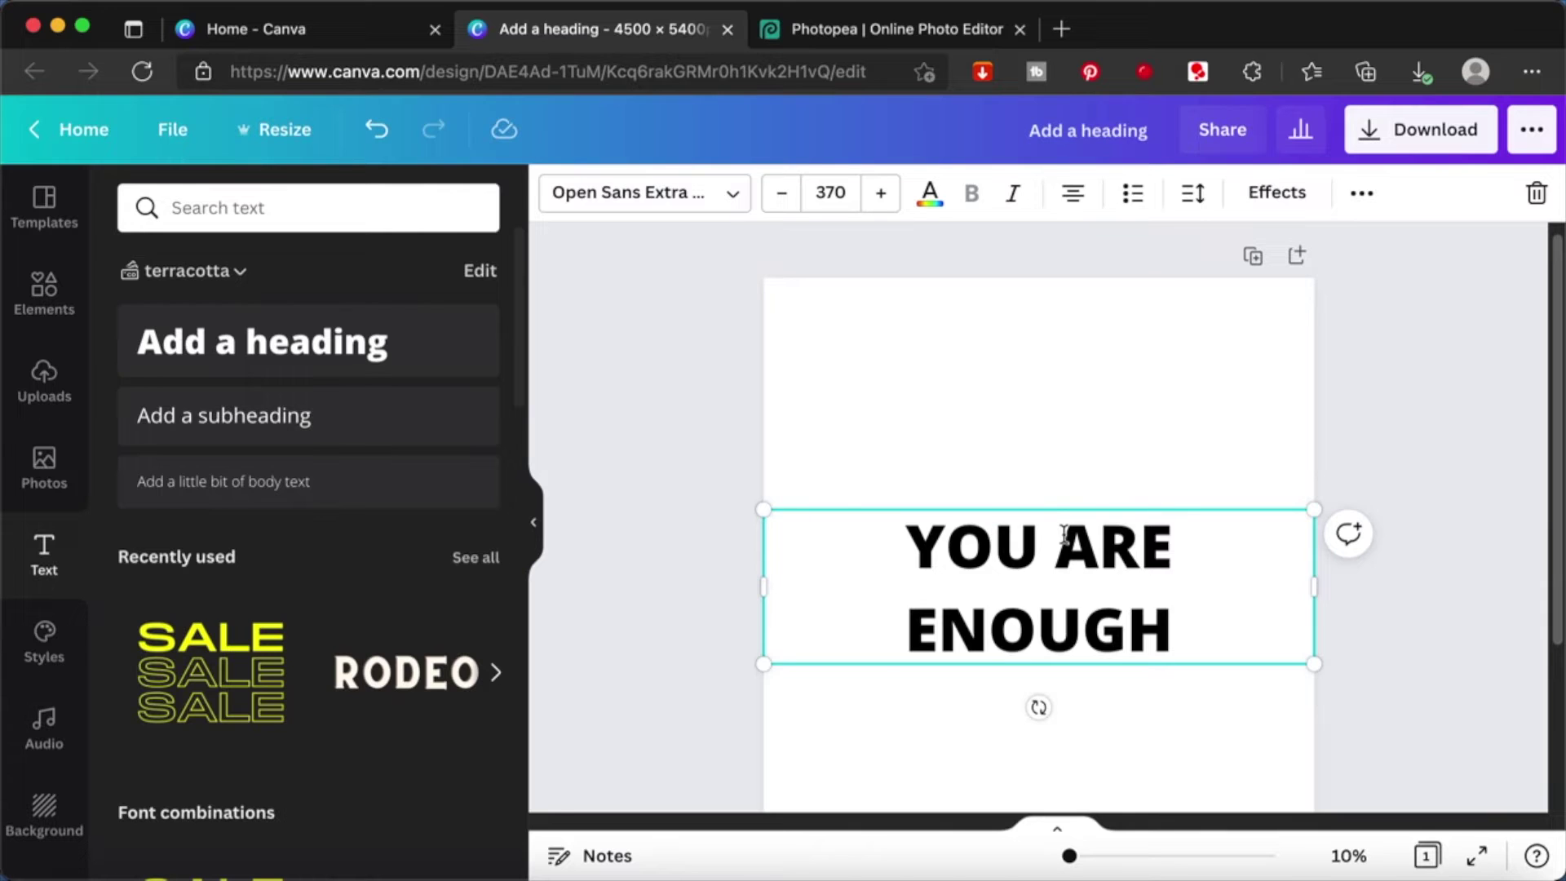
key("Return")
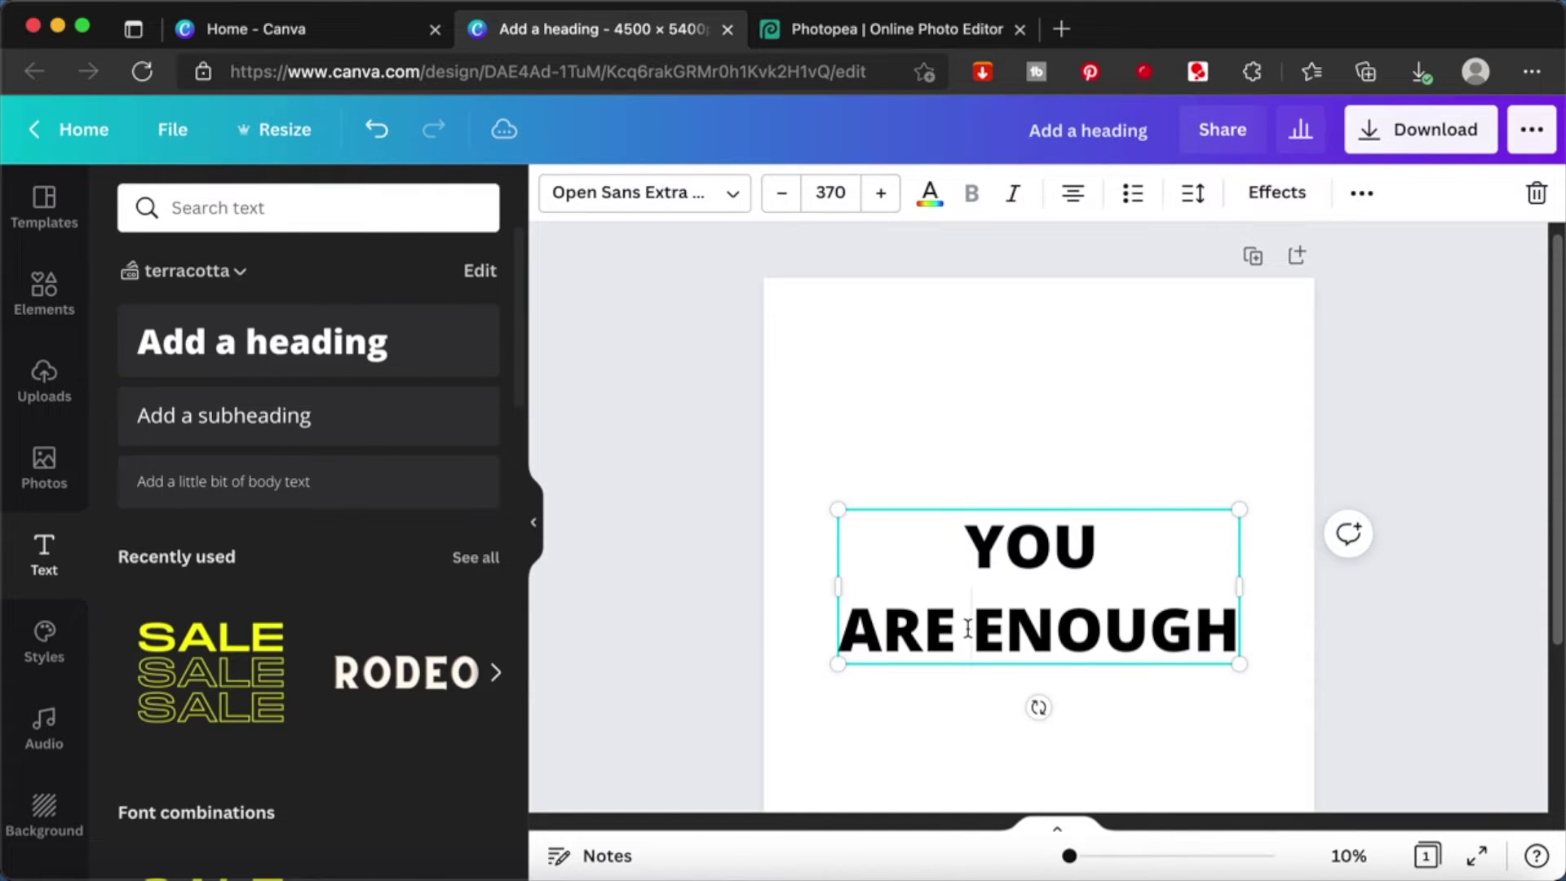
key("Return")
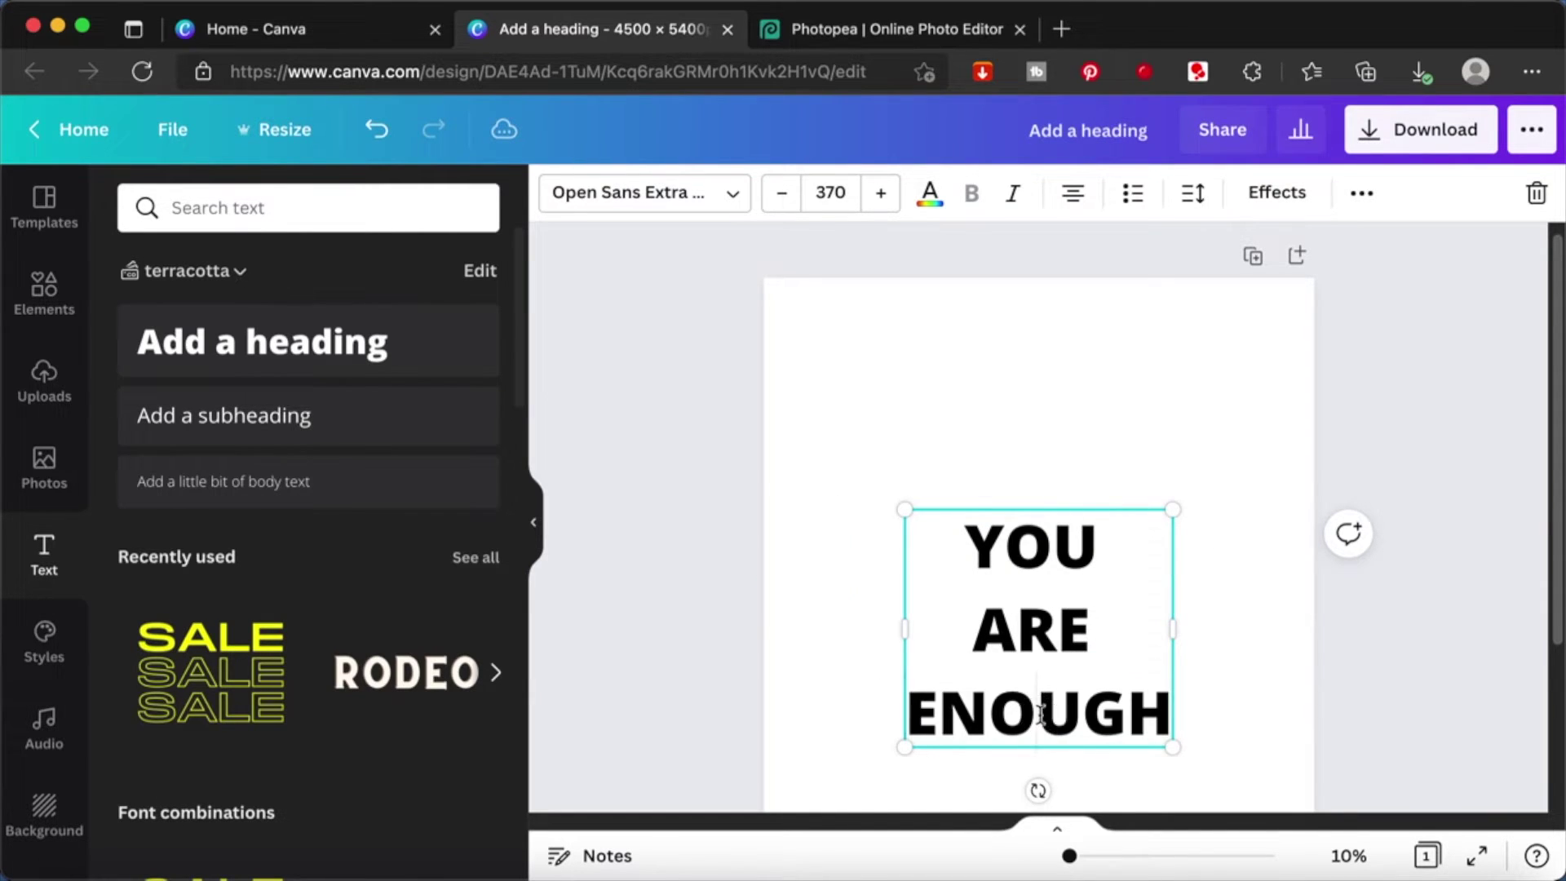
left_click_drag(1172, 629, 1111, 671)
- Move the heading to the page's top-right and scale it up much larger
scroll(1235, 599, "down", 3)
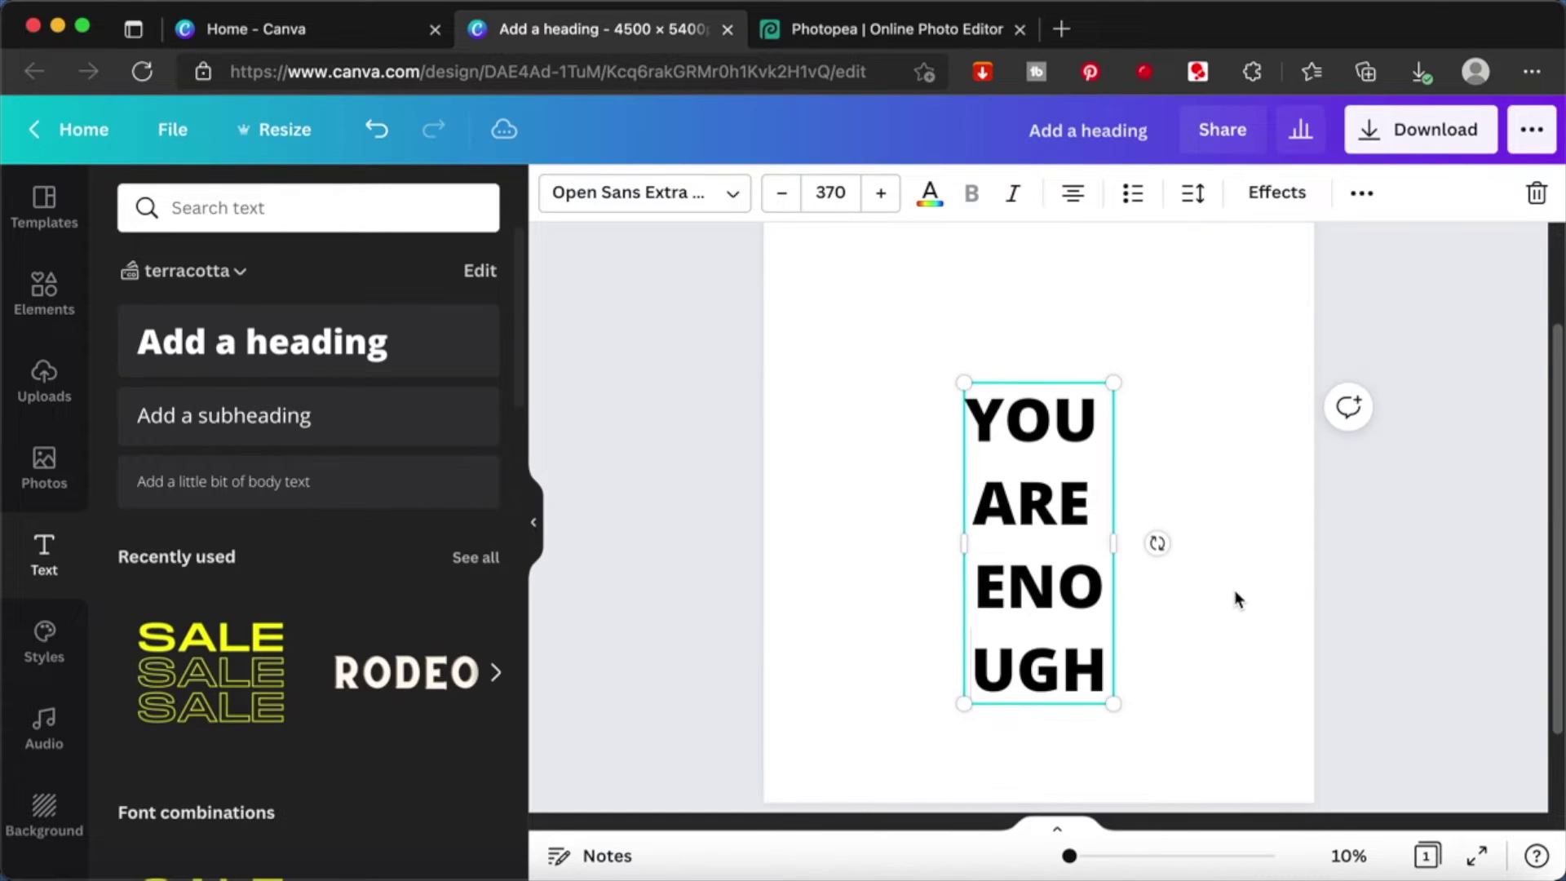
left_click(1271, 513)
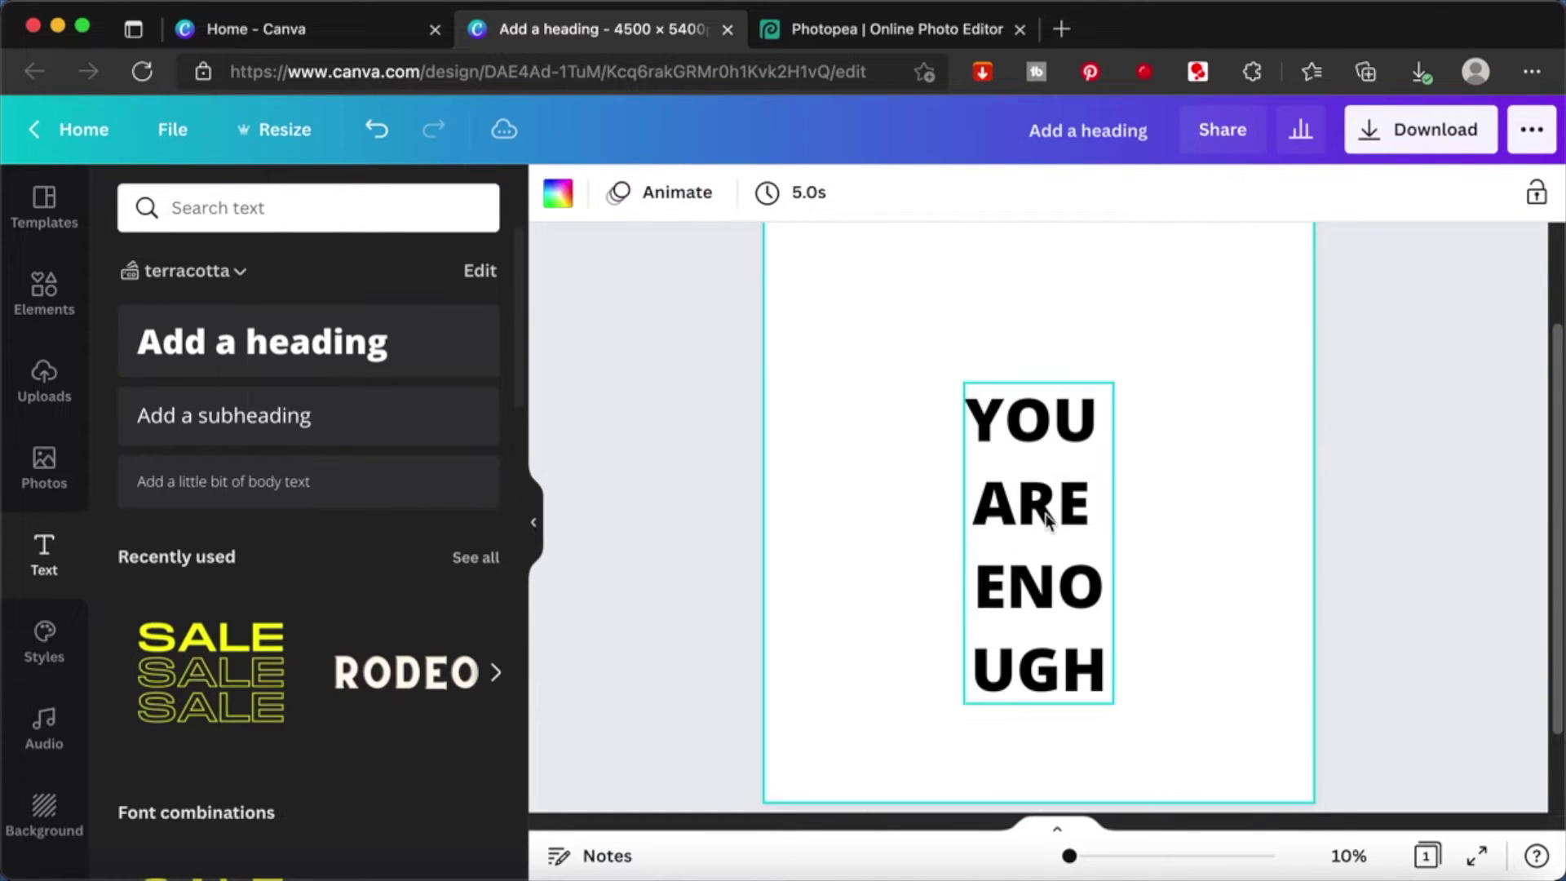
scroll(1045, 517, "up", 3)
left_click_drag(1035, 568, 1230, 324)
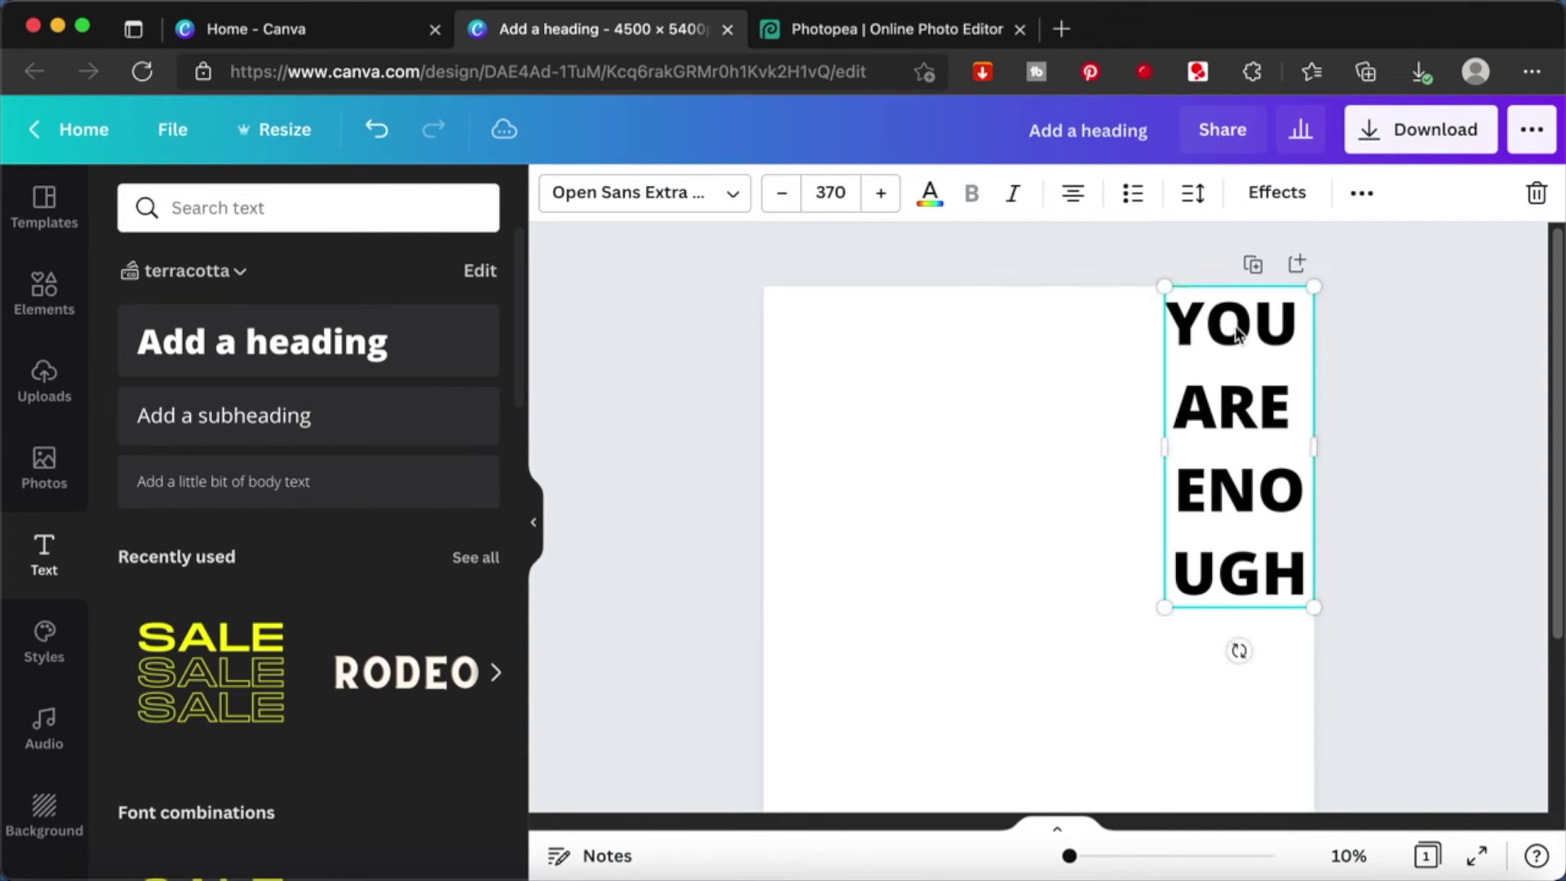
scroll(1105, 551, "down", 2)
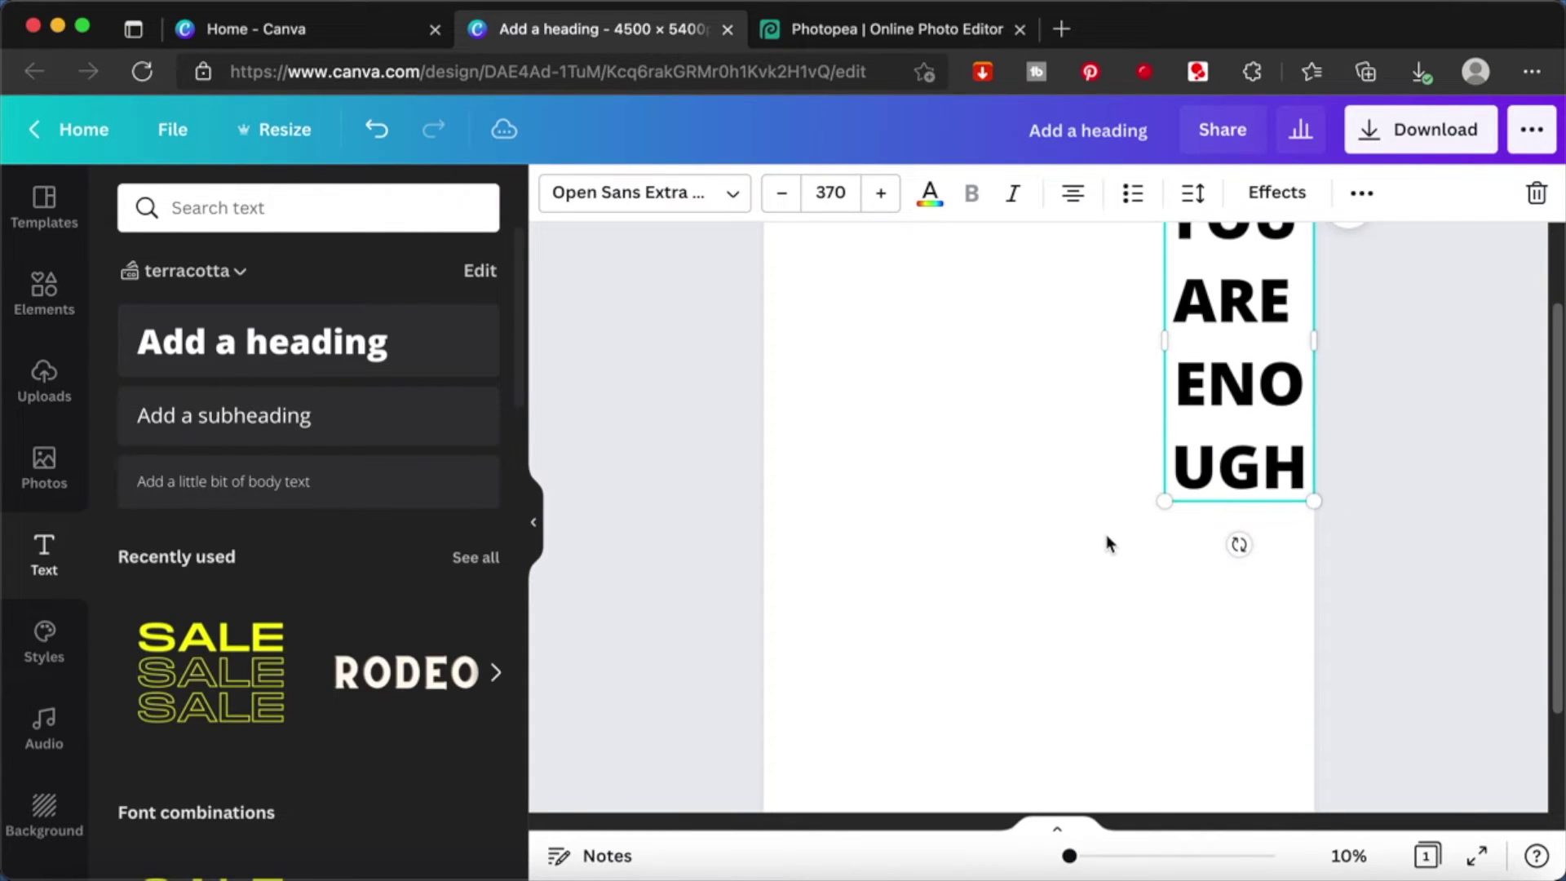
scroll(1174, 522, "down", 2)
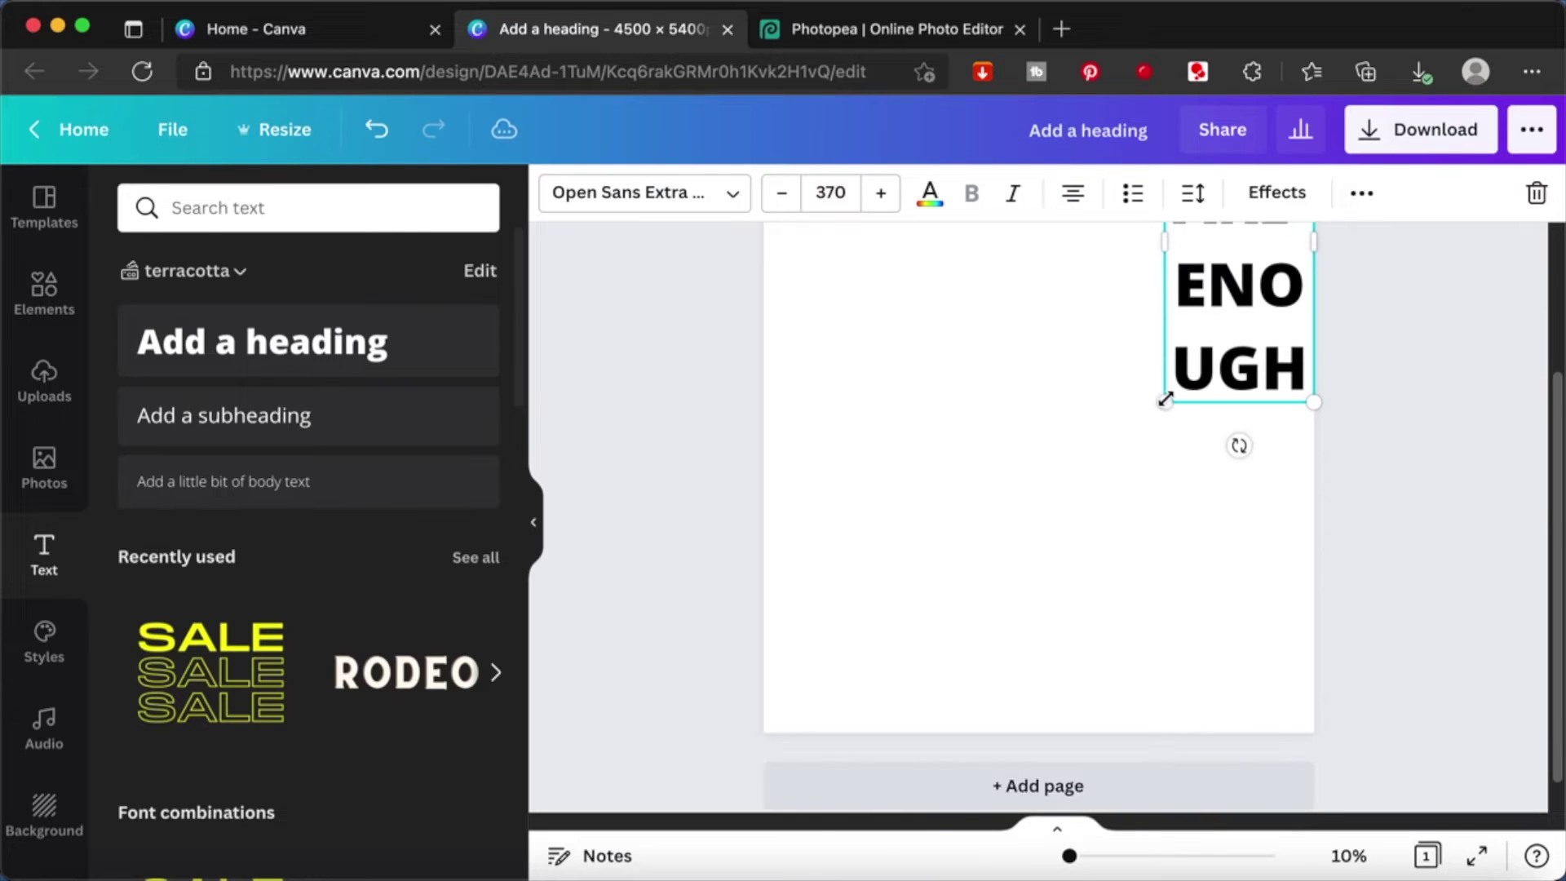
left_click_drag(1165, 399, 978, 709)
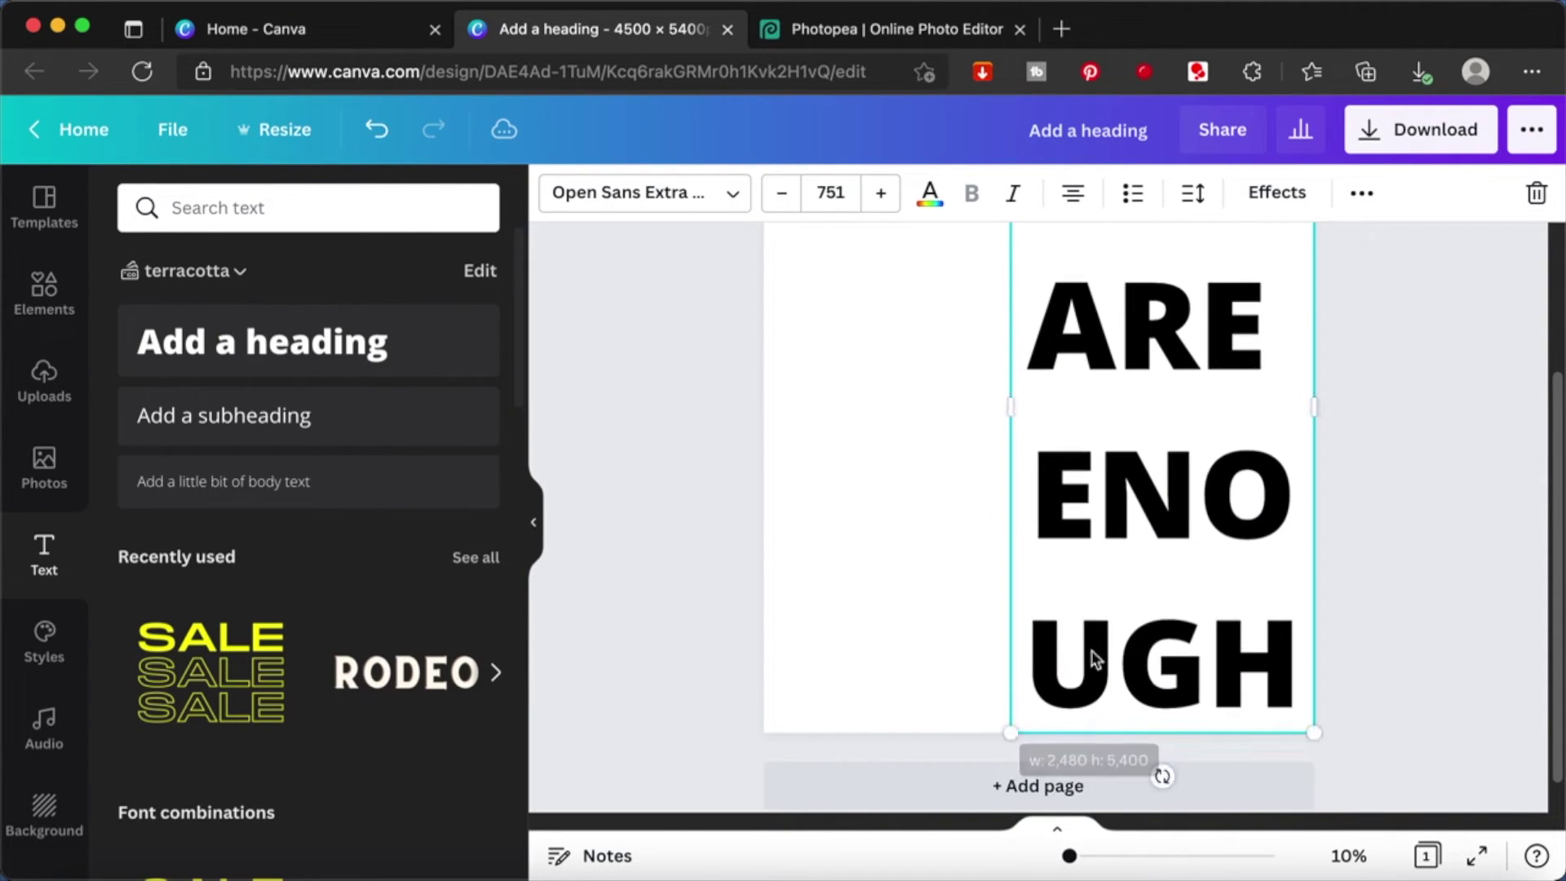
scroll(1329, 513, "up", 3)
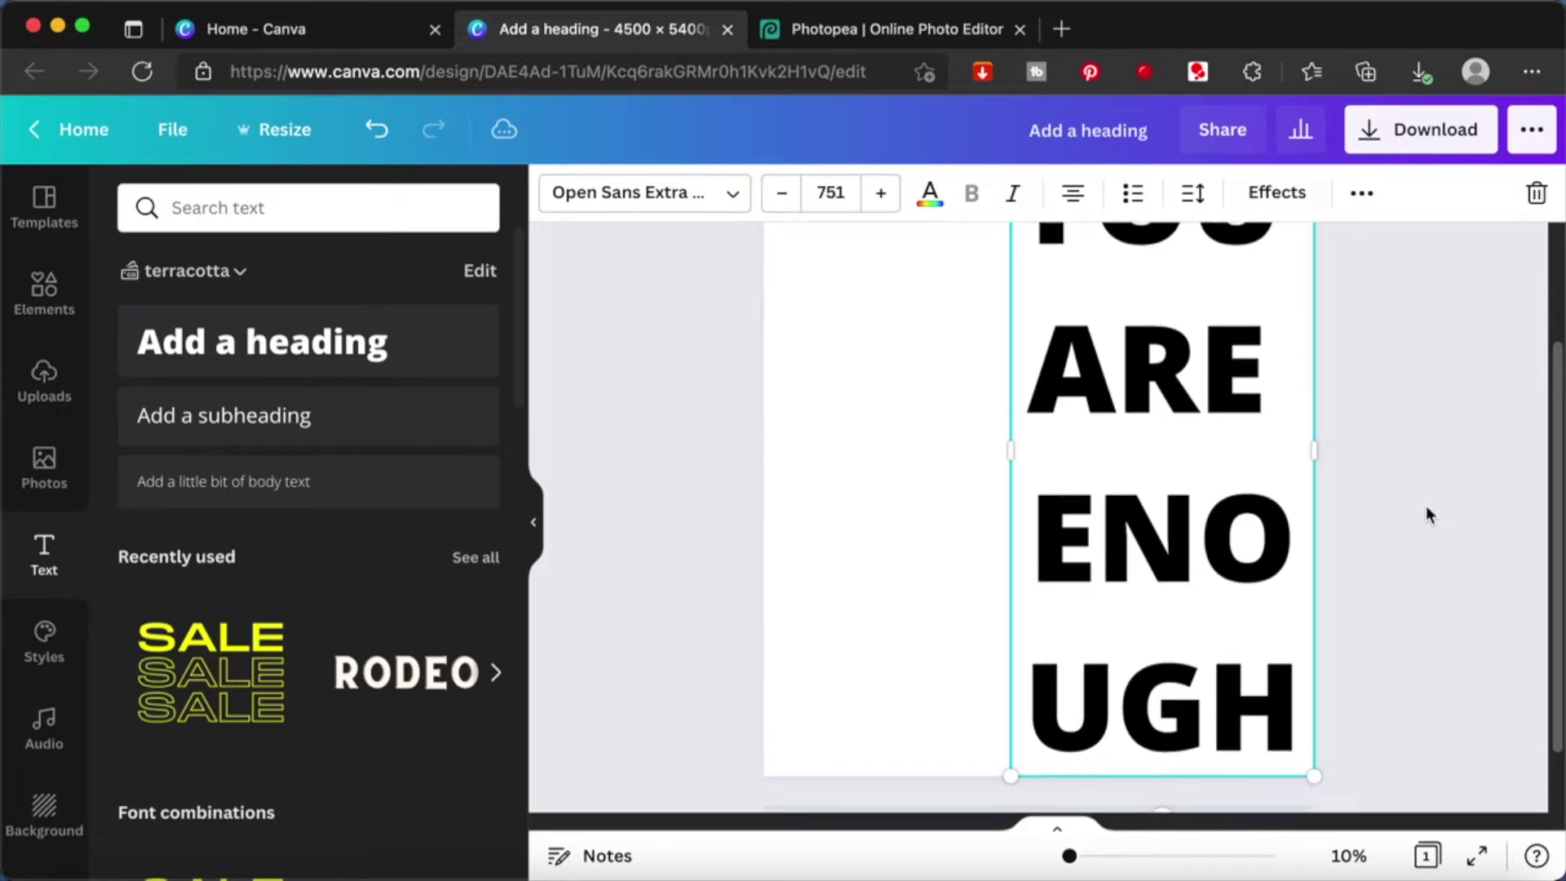
- Tighten the heading's line spacing to about 0.87
left_click(1193, 194)
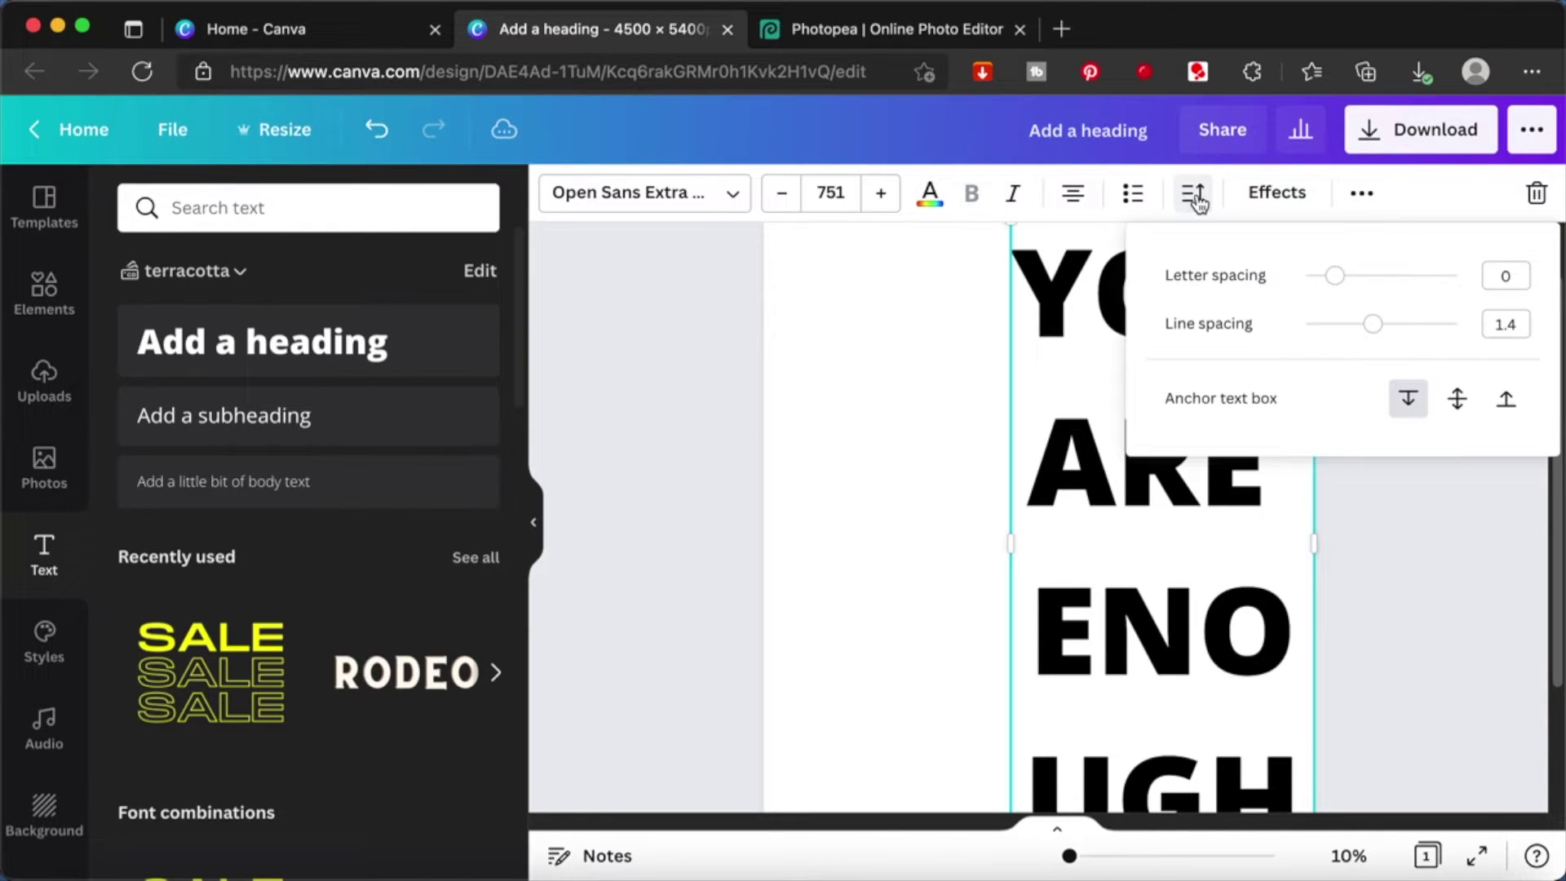
left_click(1372, 332)
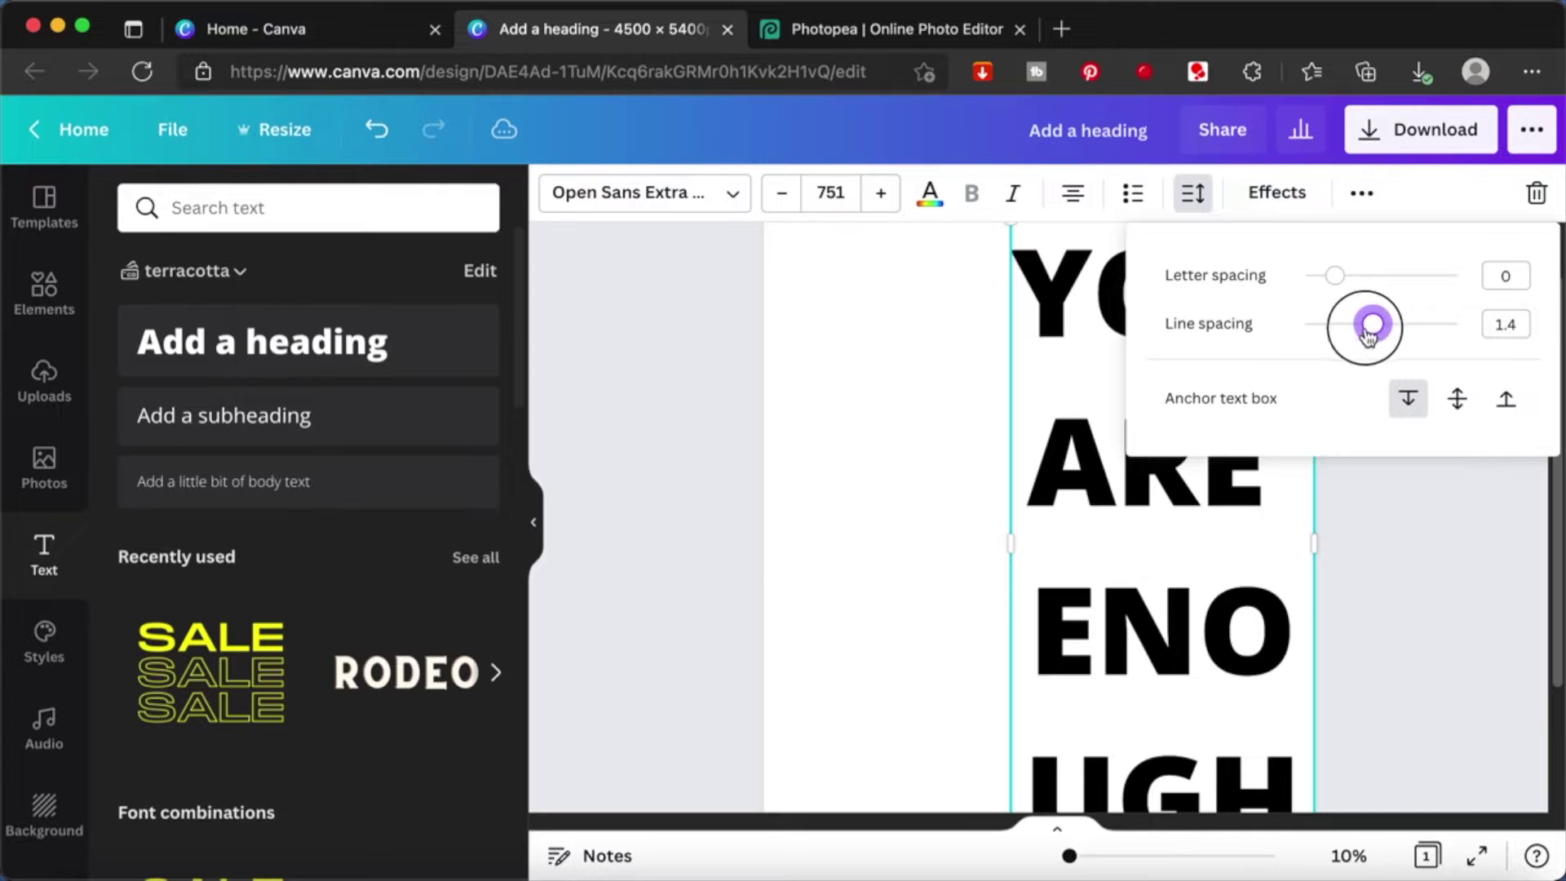
left_click_drag(1370, 334, 1336, 341)
left_click(1461, 516)
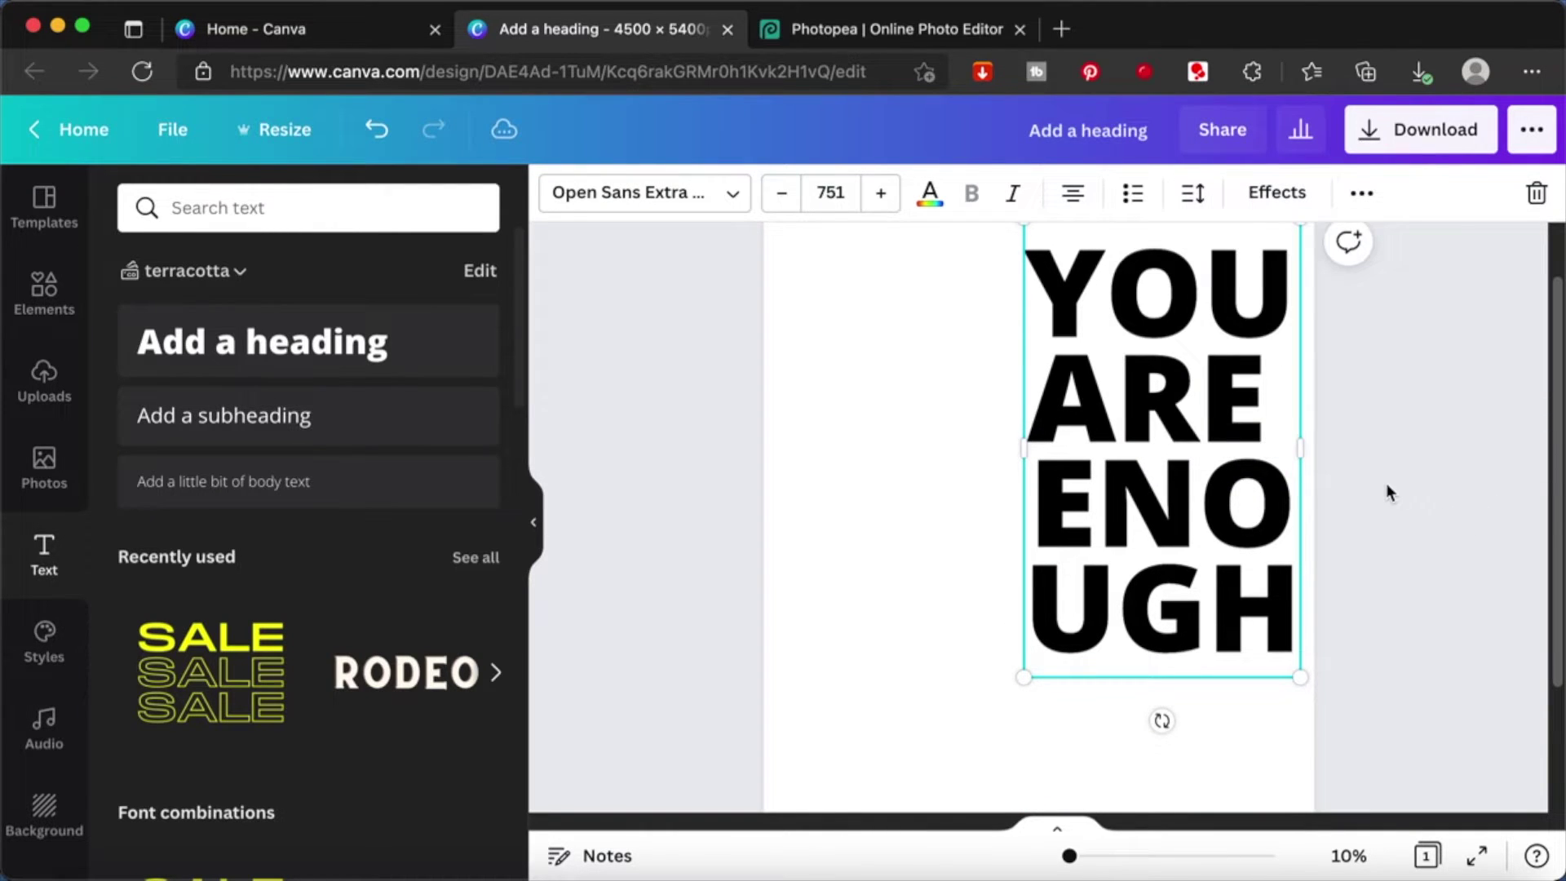
- Resize and reposition the heading so it fills the page height
scroll(1388, 491, "up", 2)
scroll(1305, 522, "down", 3)
left_click_drag(1024, 637, 867, 797)
scroll(888, 735, "down", 1)
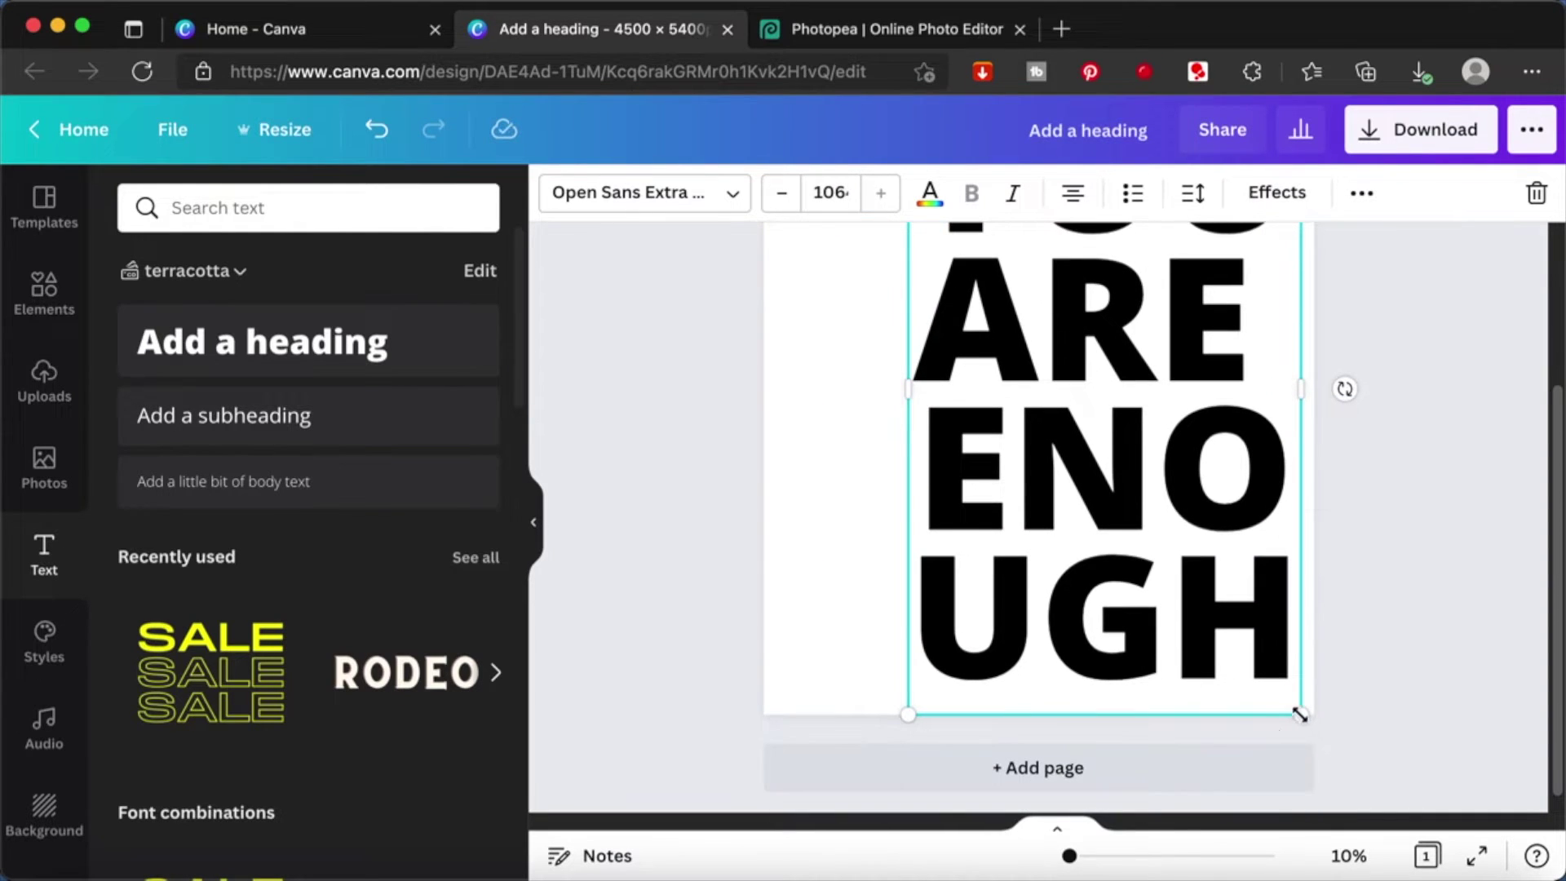
left_click_drag(1307, 713, 1308, 716)
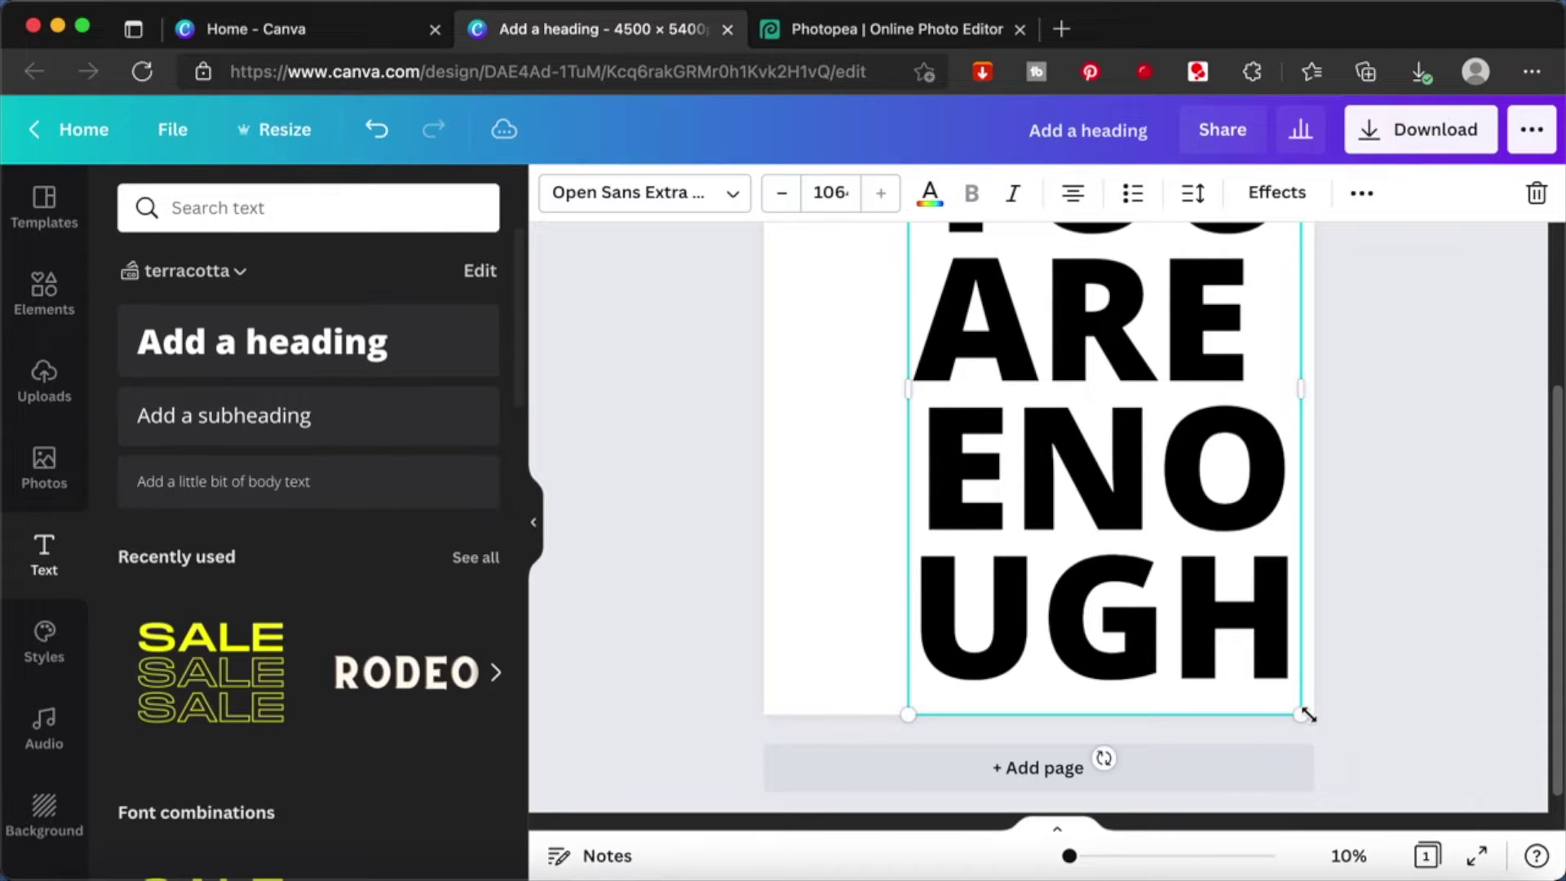
left_click(1442, 610)
scroll(1440, 607, "up", 3)
left_click(1125, 526)
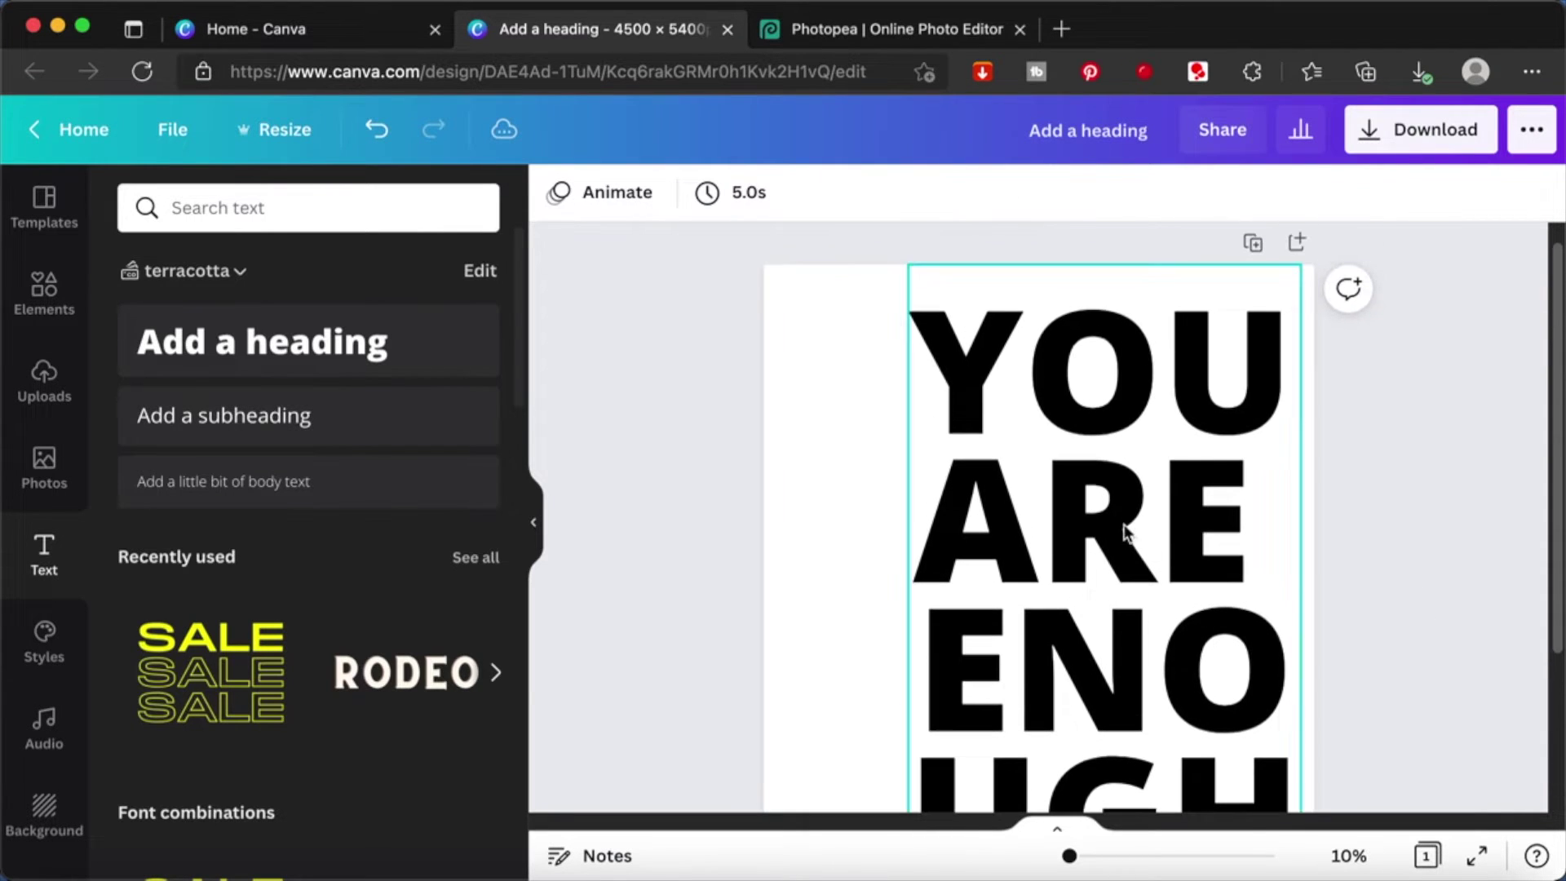
left_click_drag(1124, 526, 1147, 526)
left_click(1365, 403)
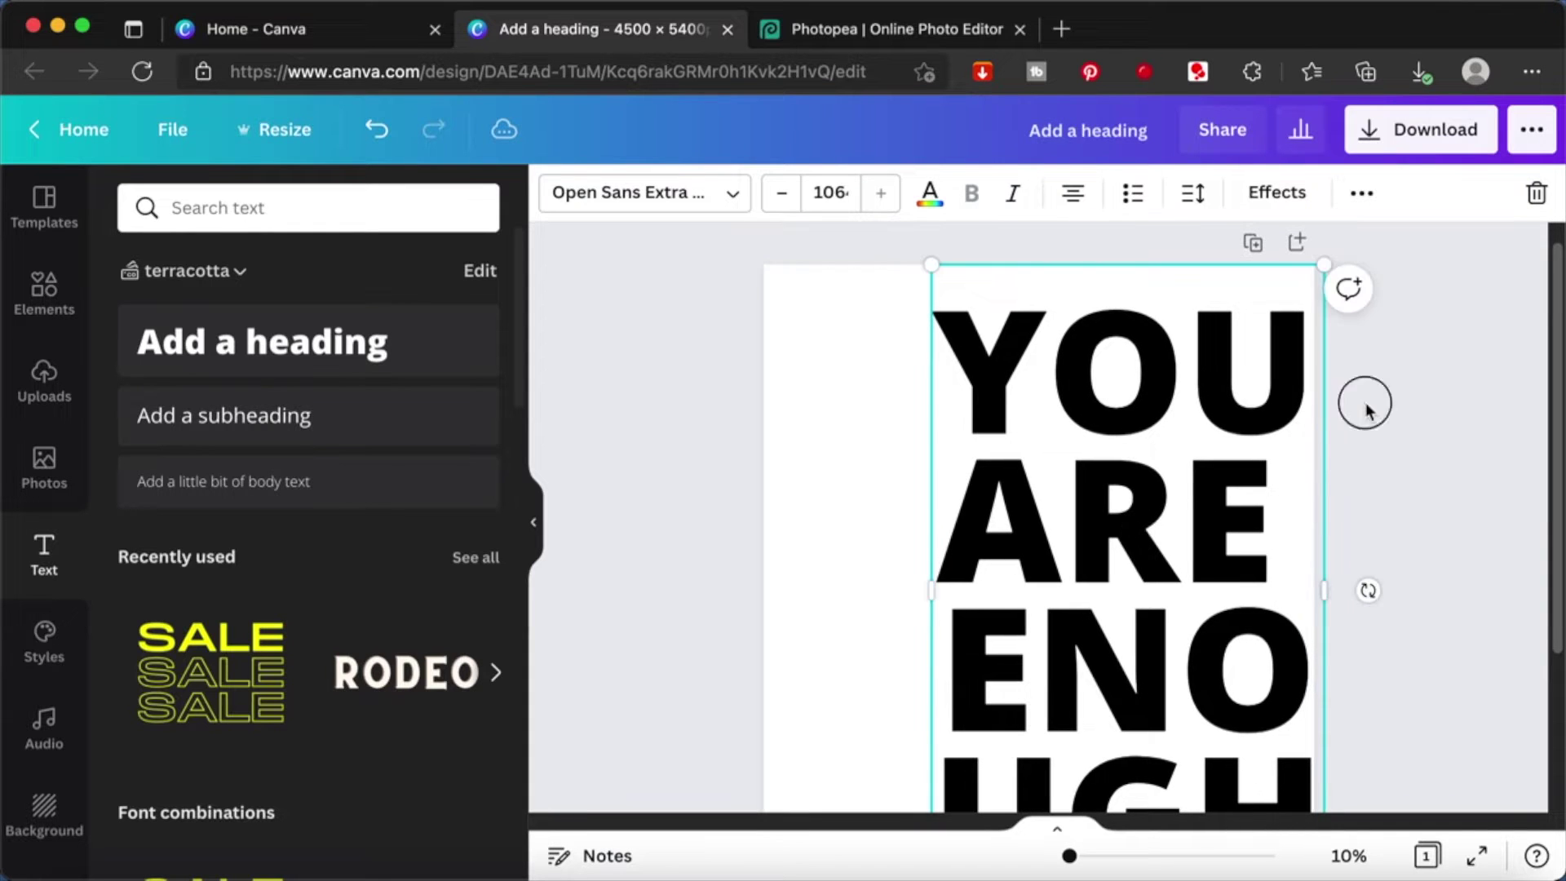
scroll(1365, 403, "down", 3)
scroll(1365, 404, "up", 2)
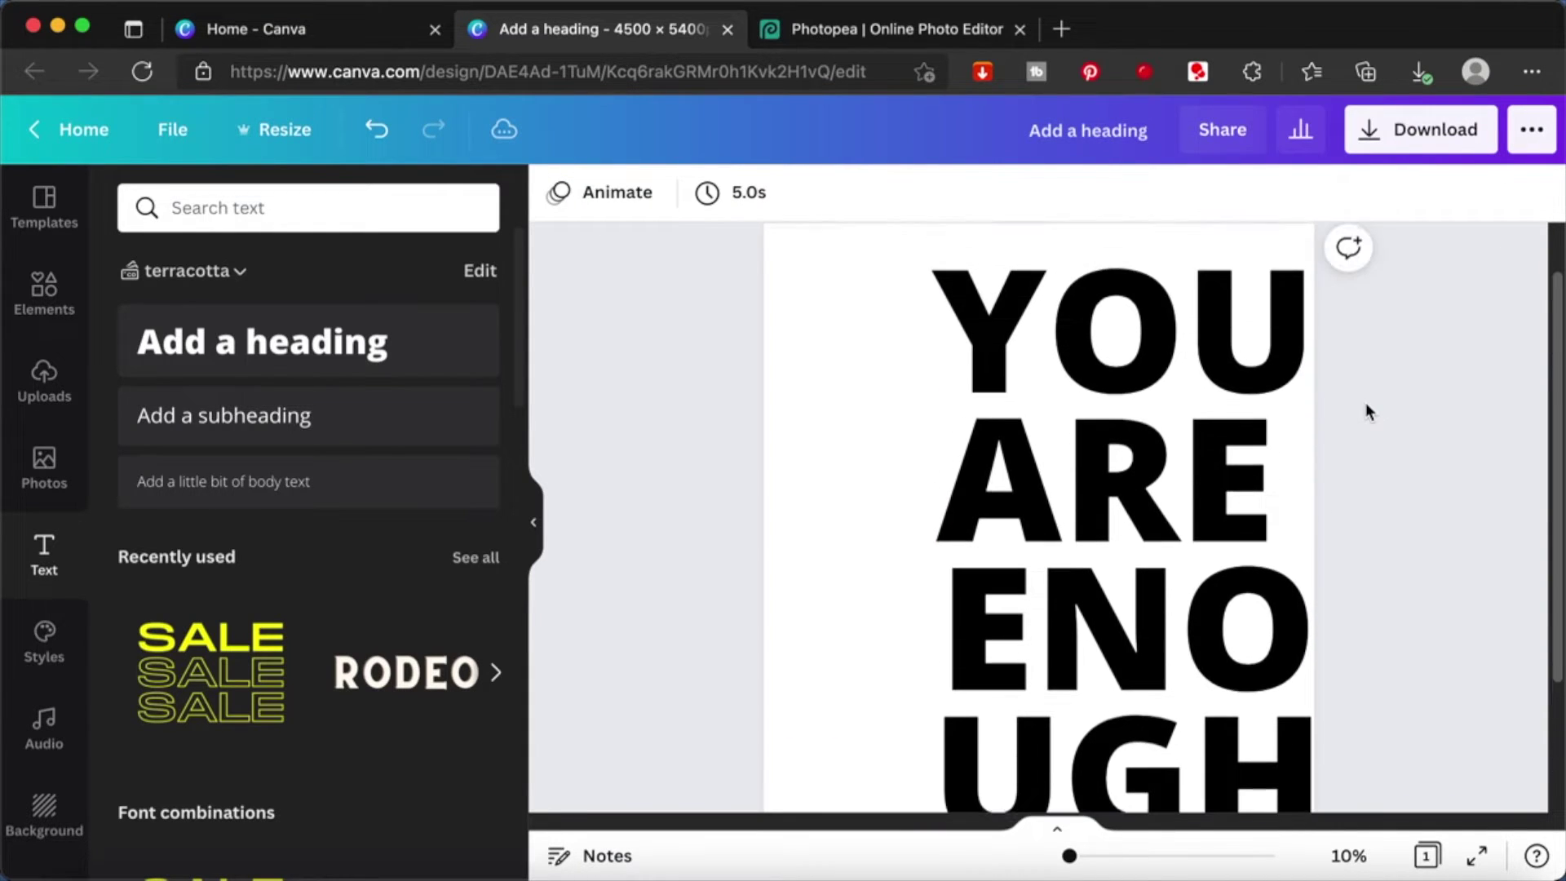
left_click(1153, 477)
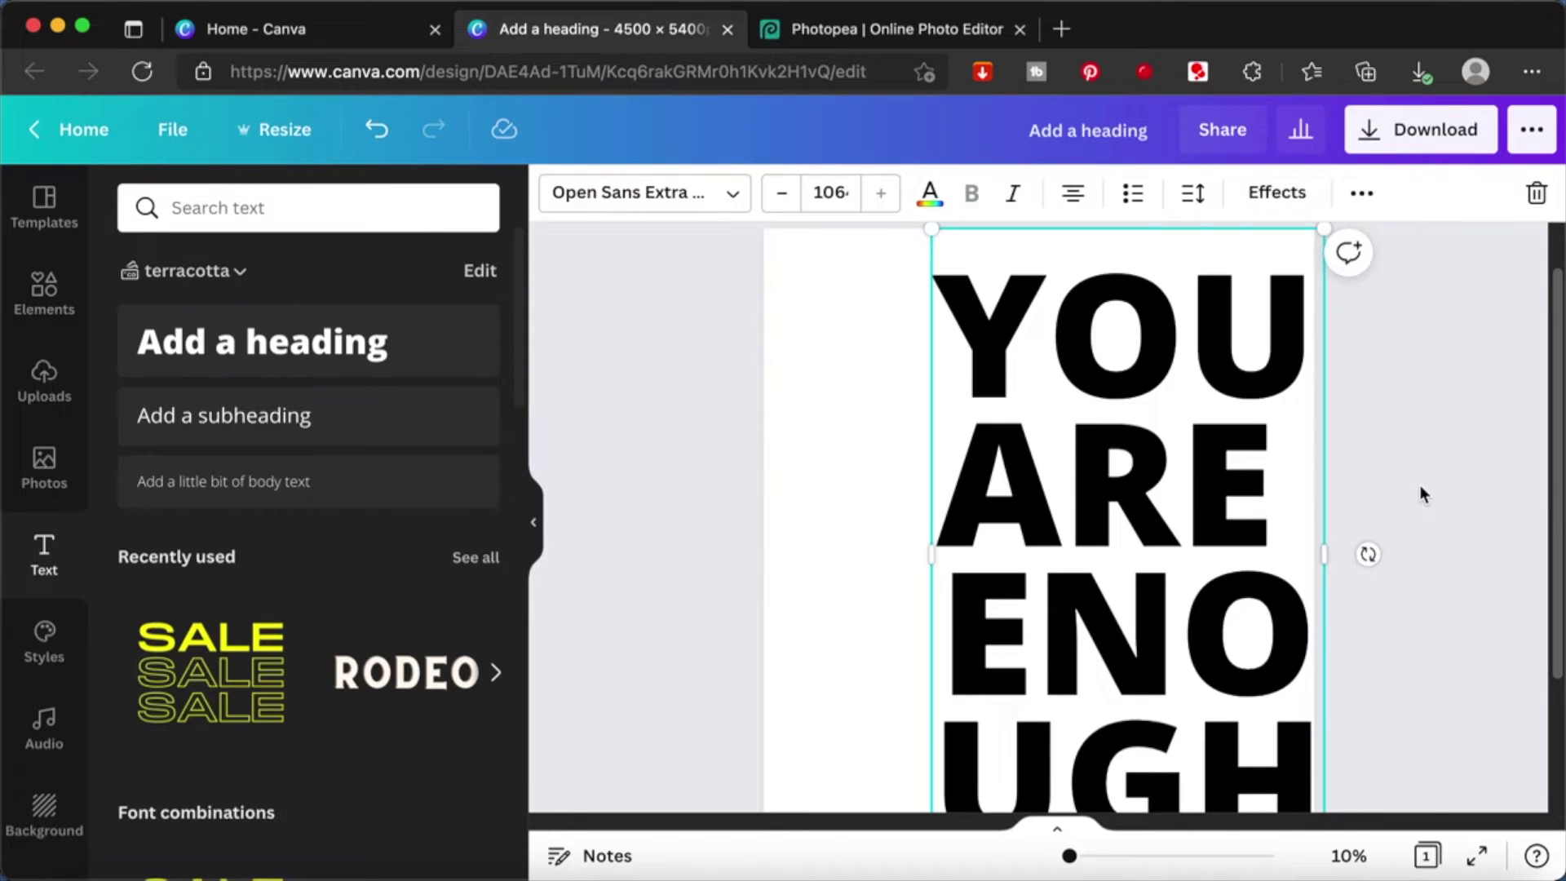
left_click(1437, 463)
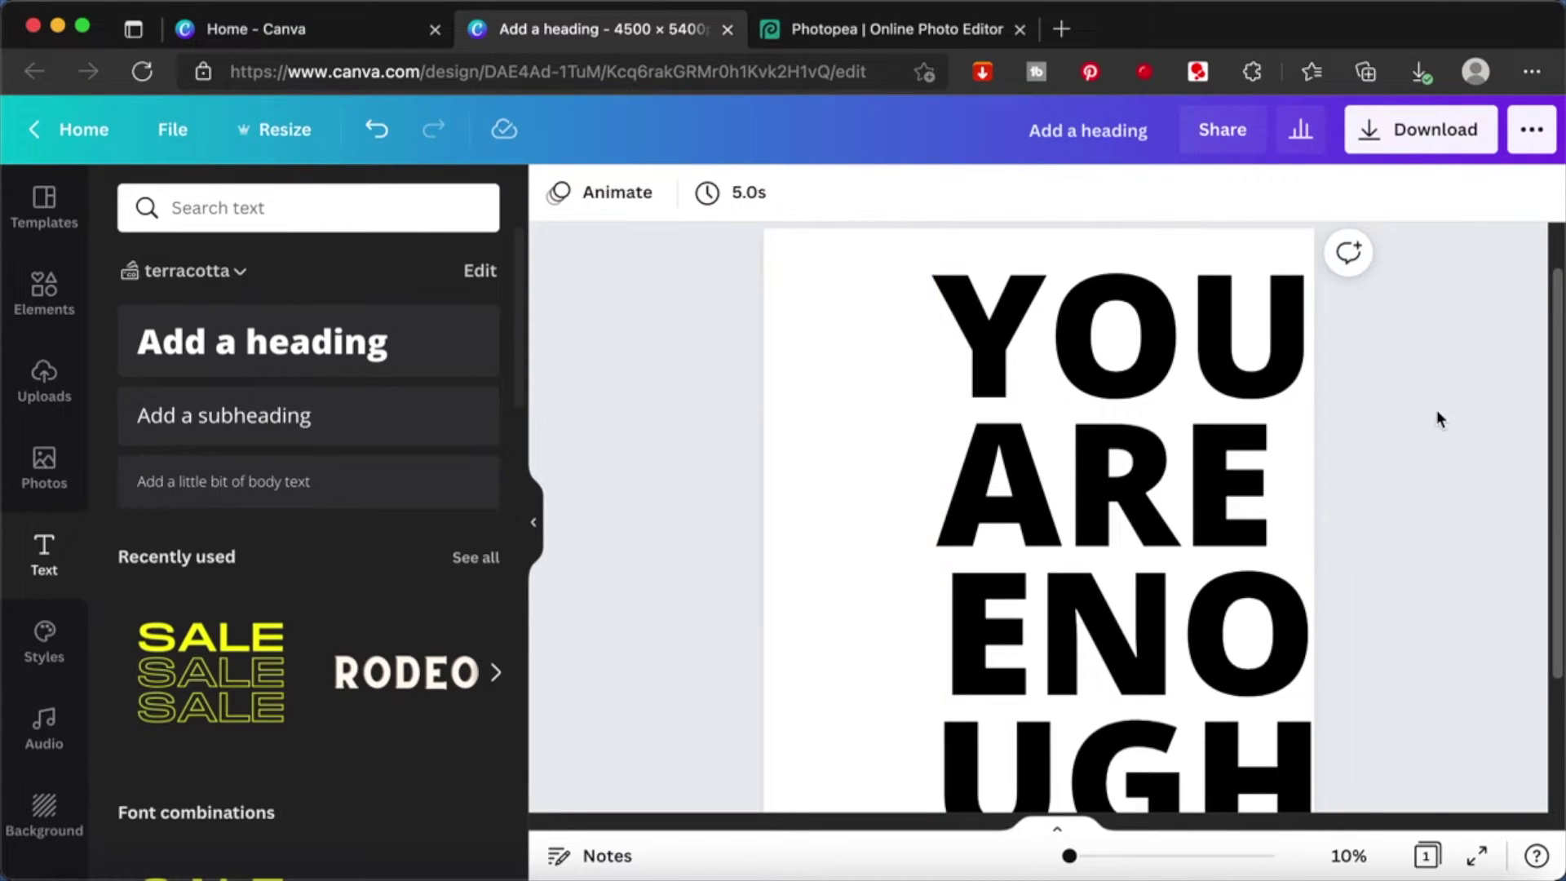
scroll(1436, 411, "down", 1)
scroll(1436, 411, "up", 2)
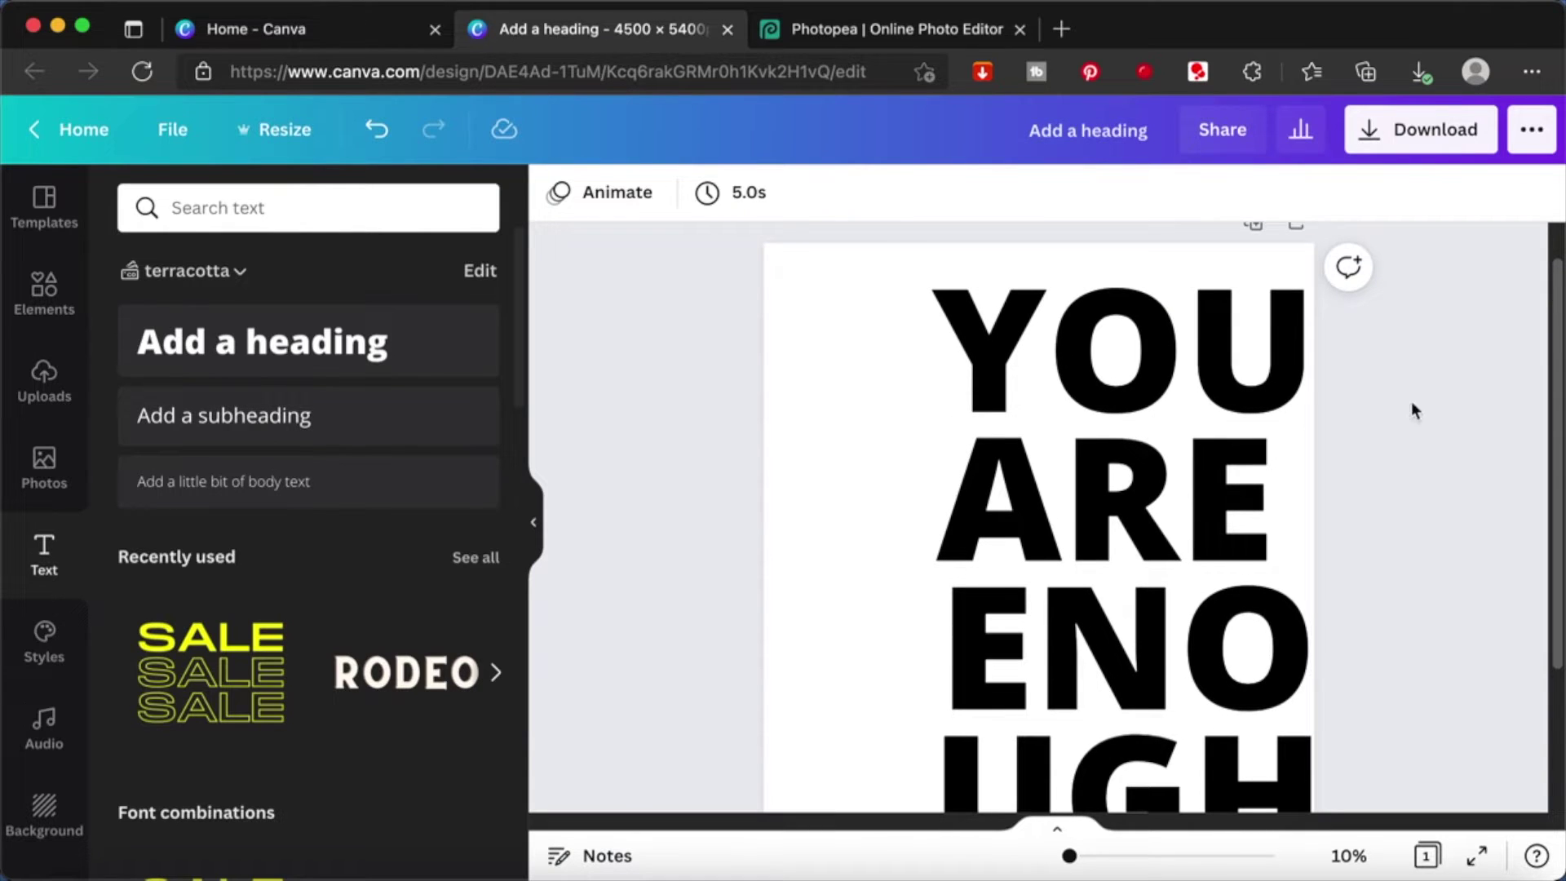
left_click(1105, 130)
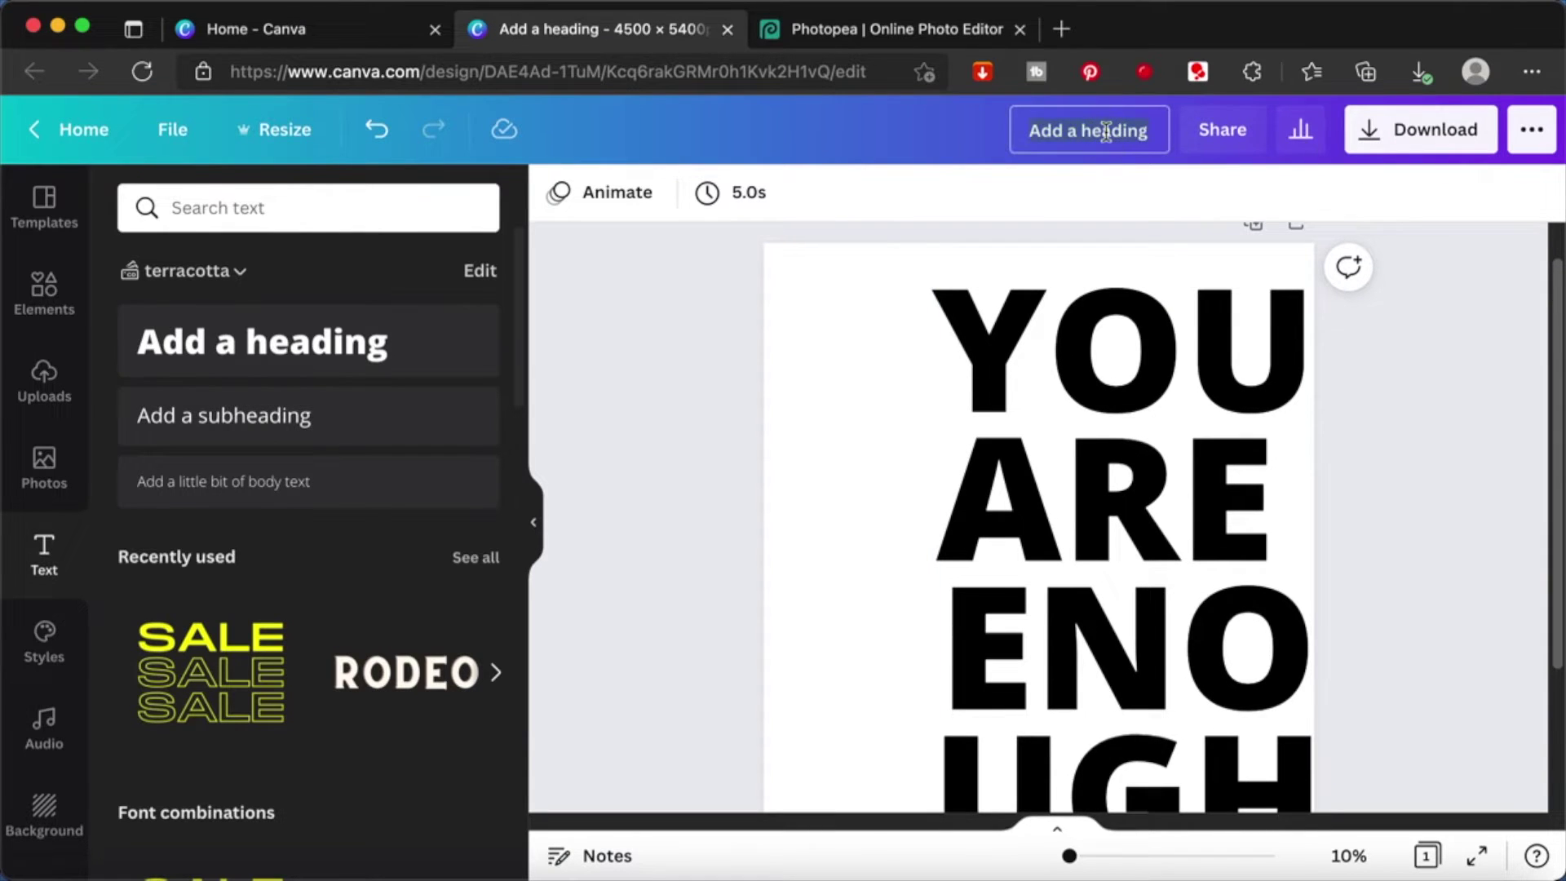
- Title the design 'YOU ARE ENOUGH' and export it as a 4500 × 5400 PNG
type("YOU ARE")
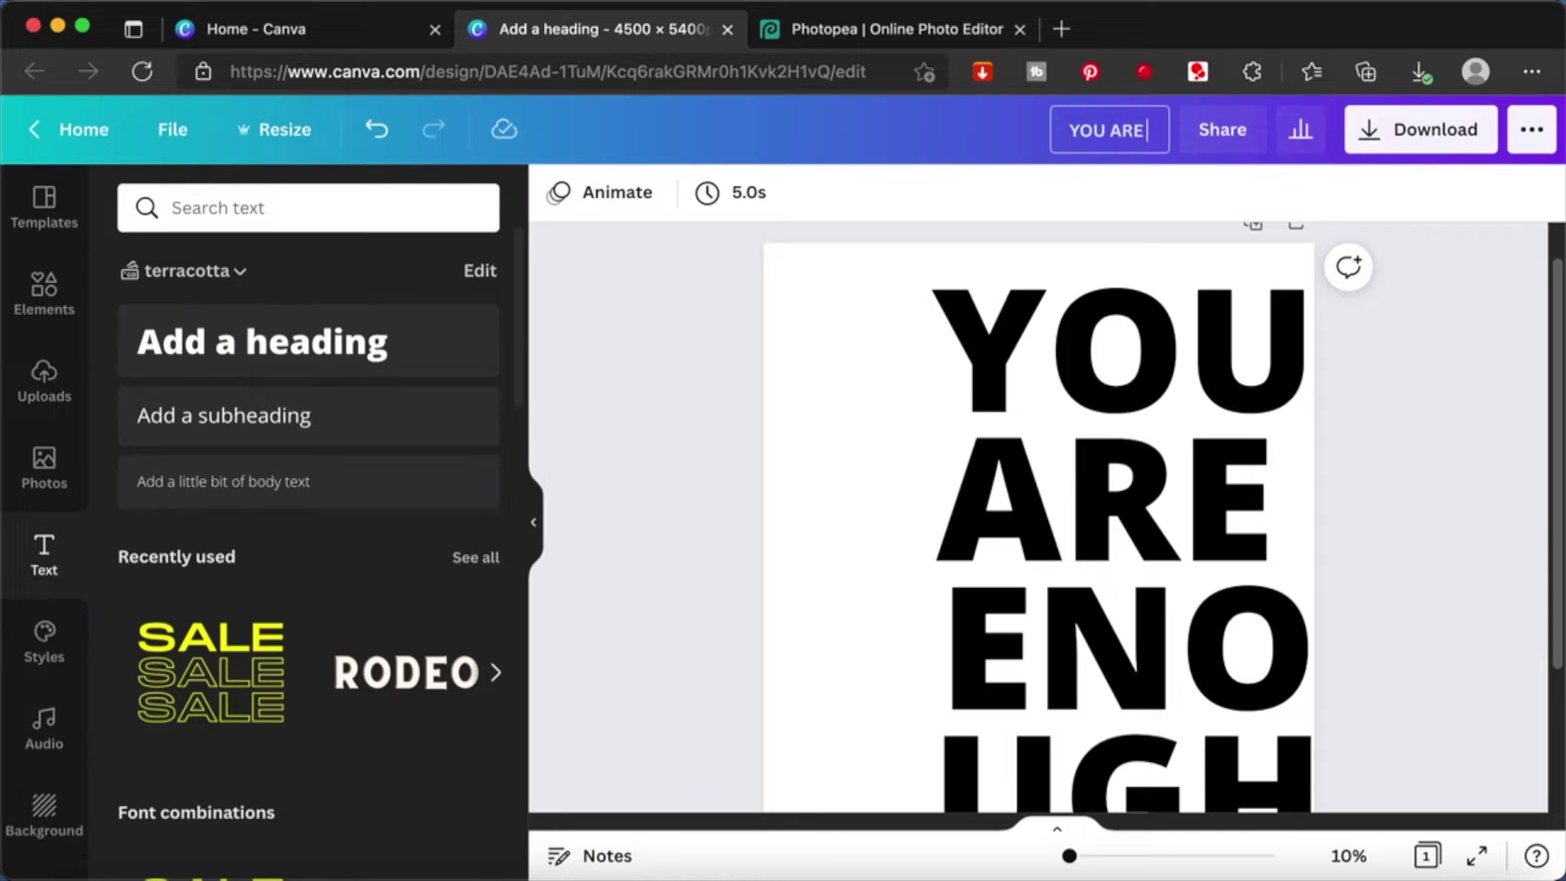
type(" ENOUGH")
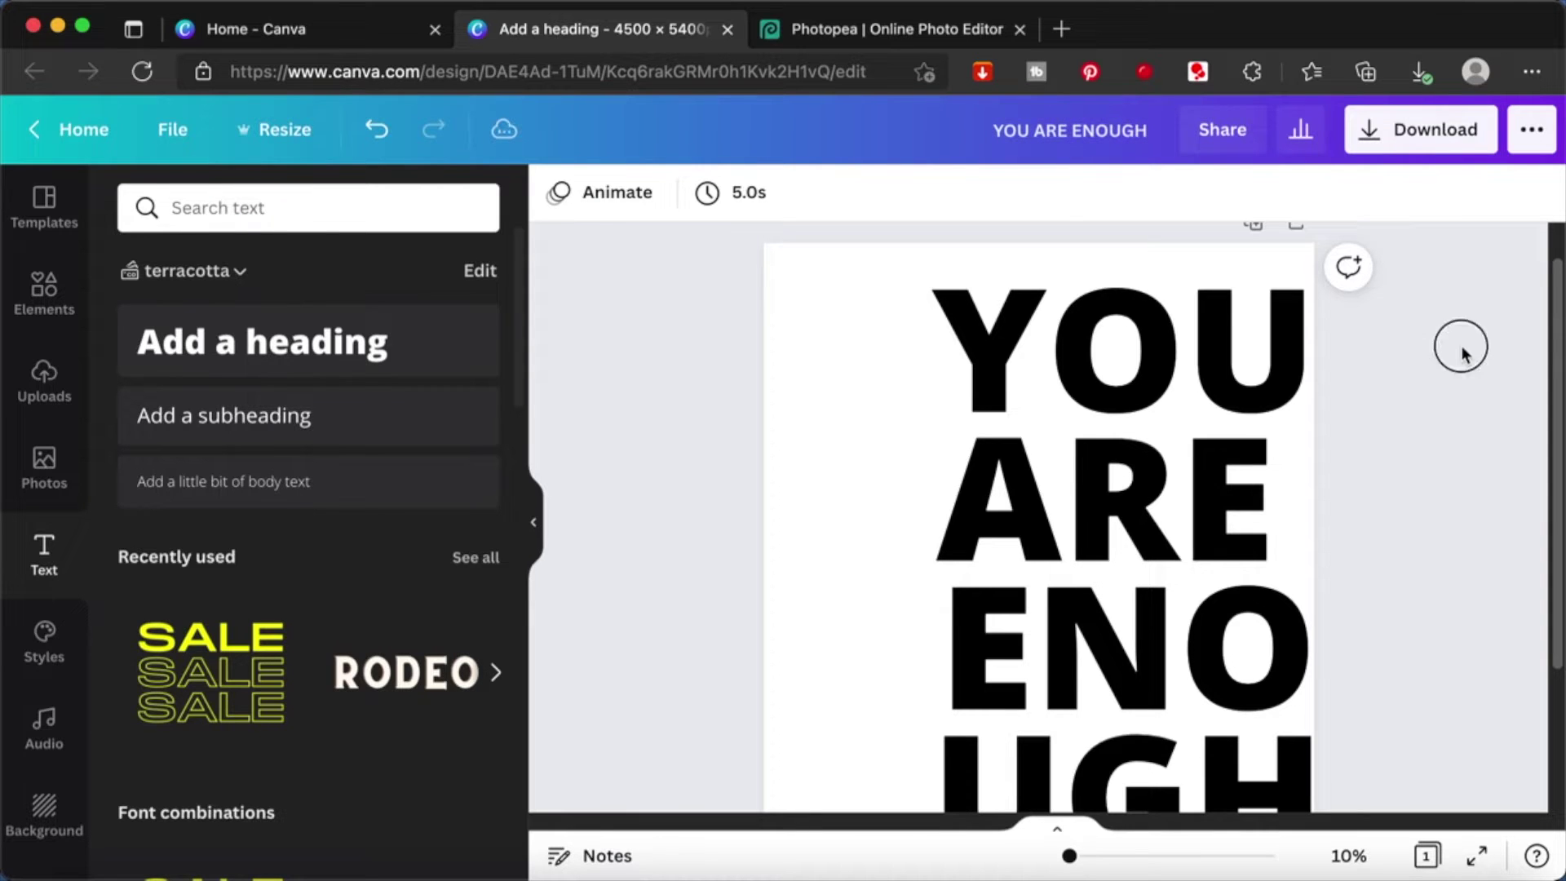
left_click(1445, 320)
left_click(1372, 137)
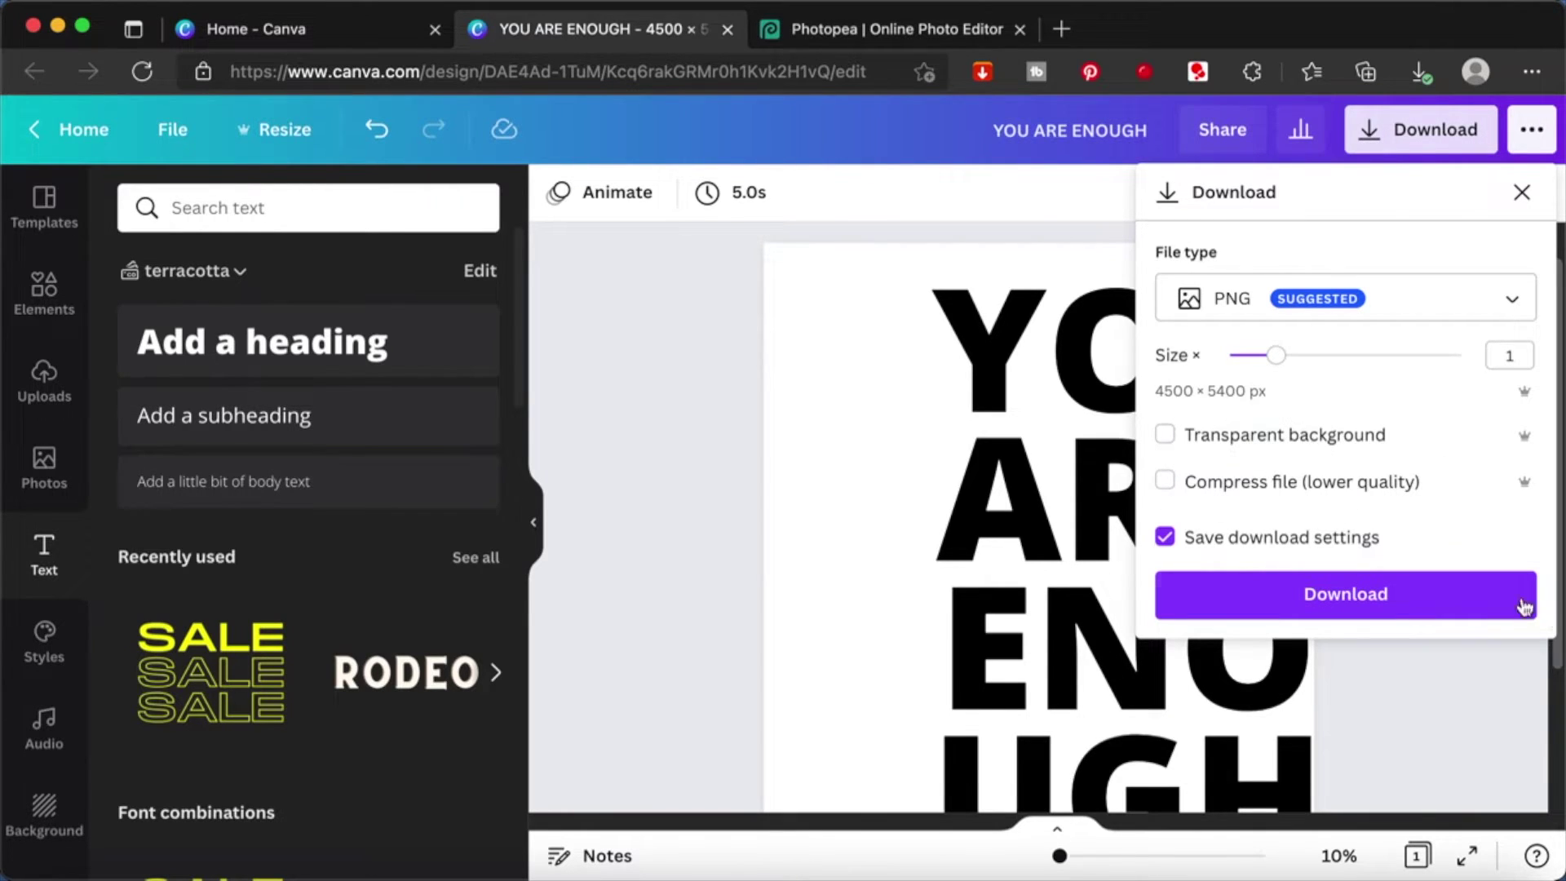
left_click(1378, 595)
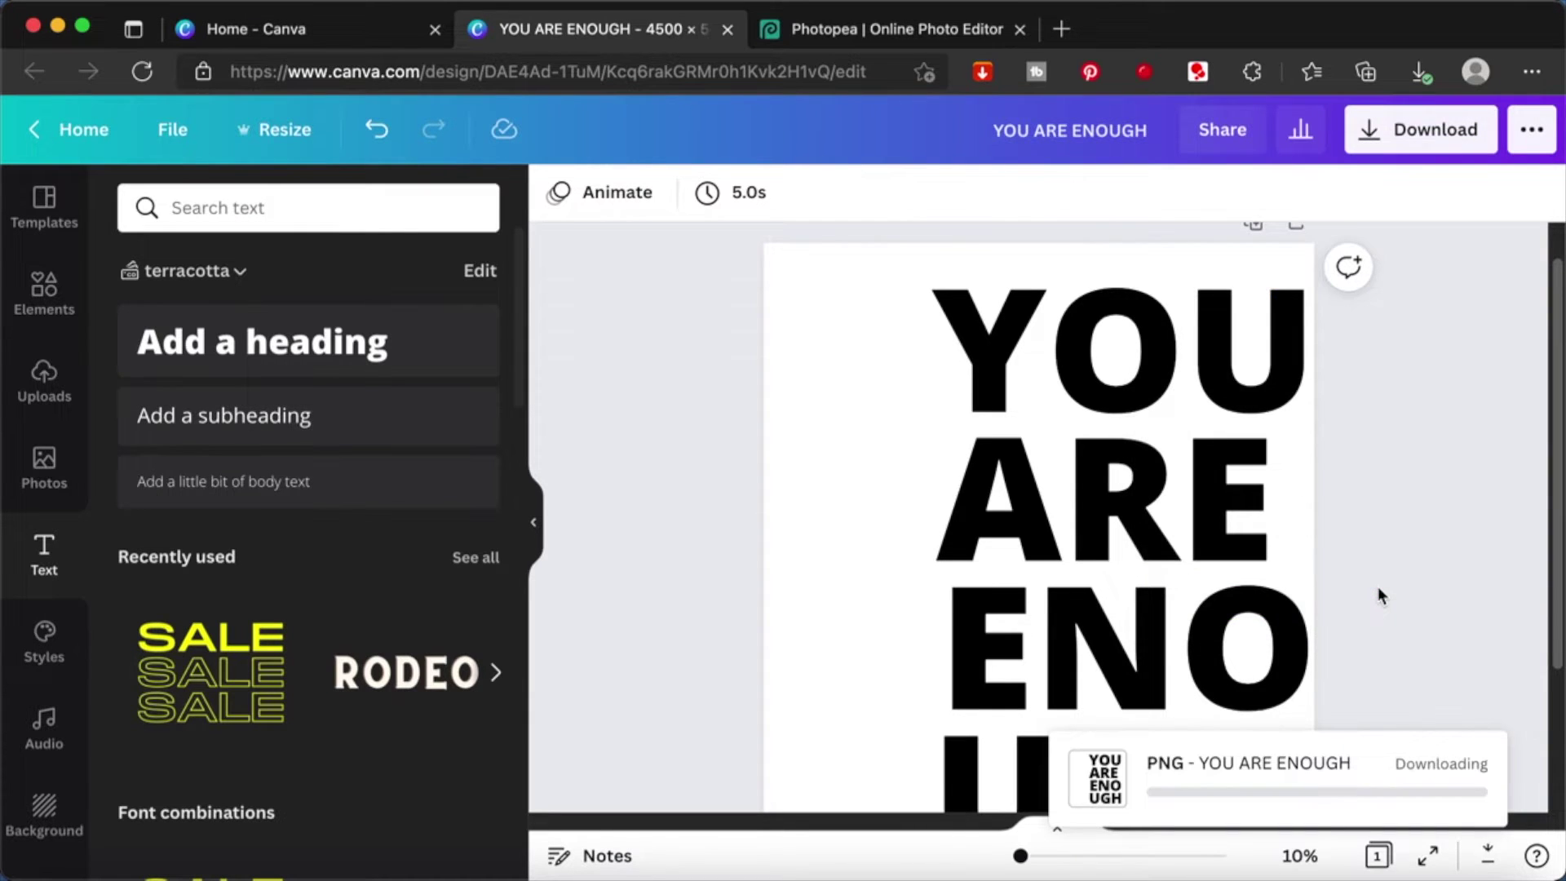
left_click(1019, 28)
left_click(772, 28)
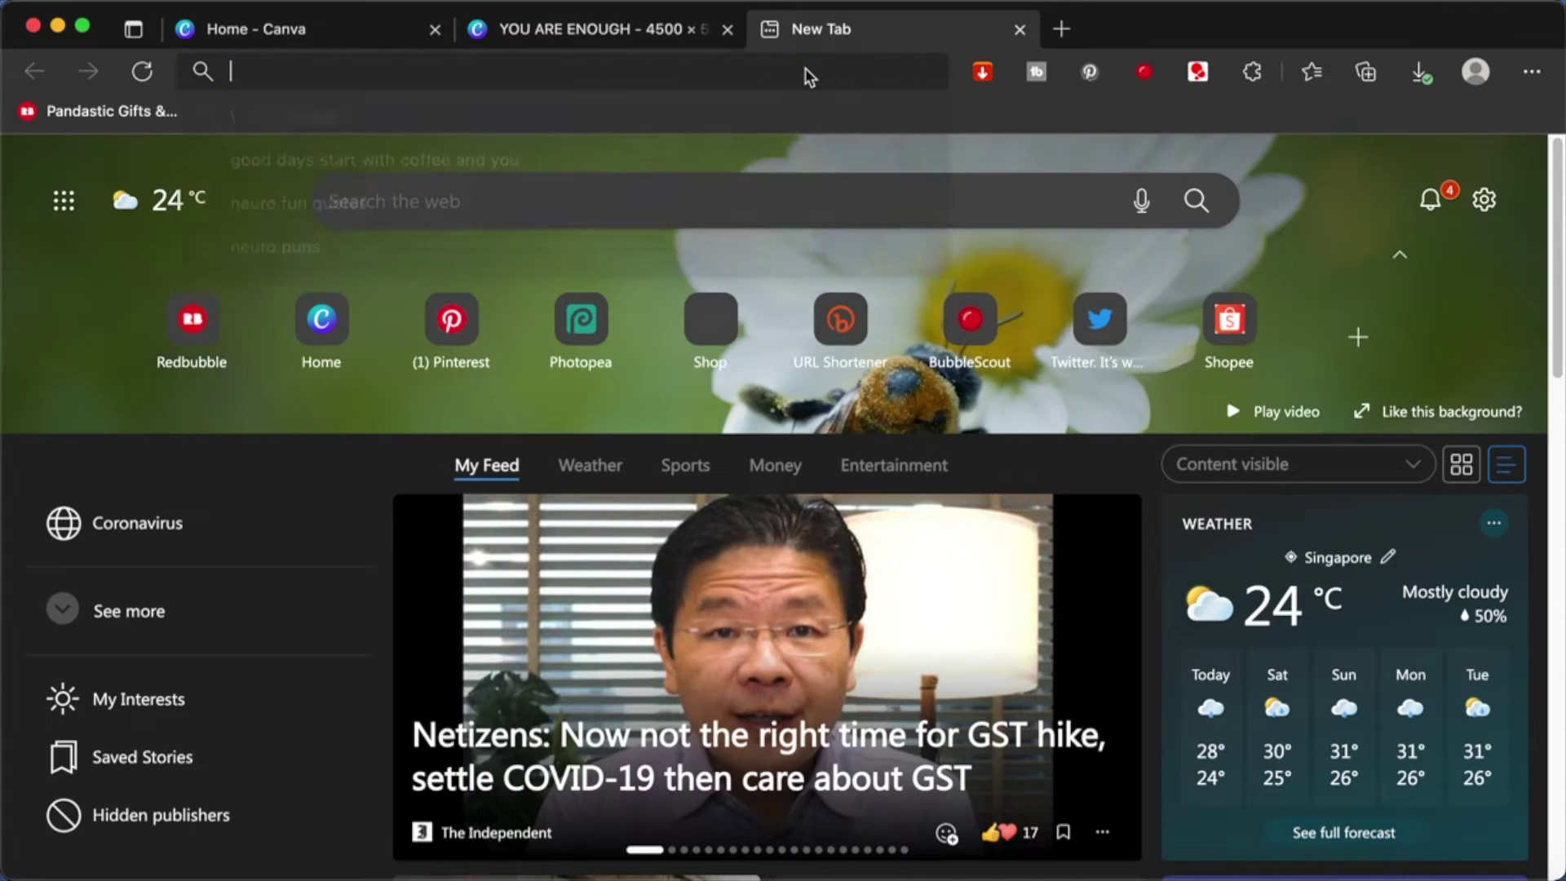
type("WWW.PHO")
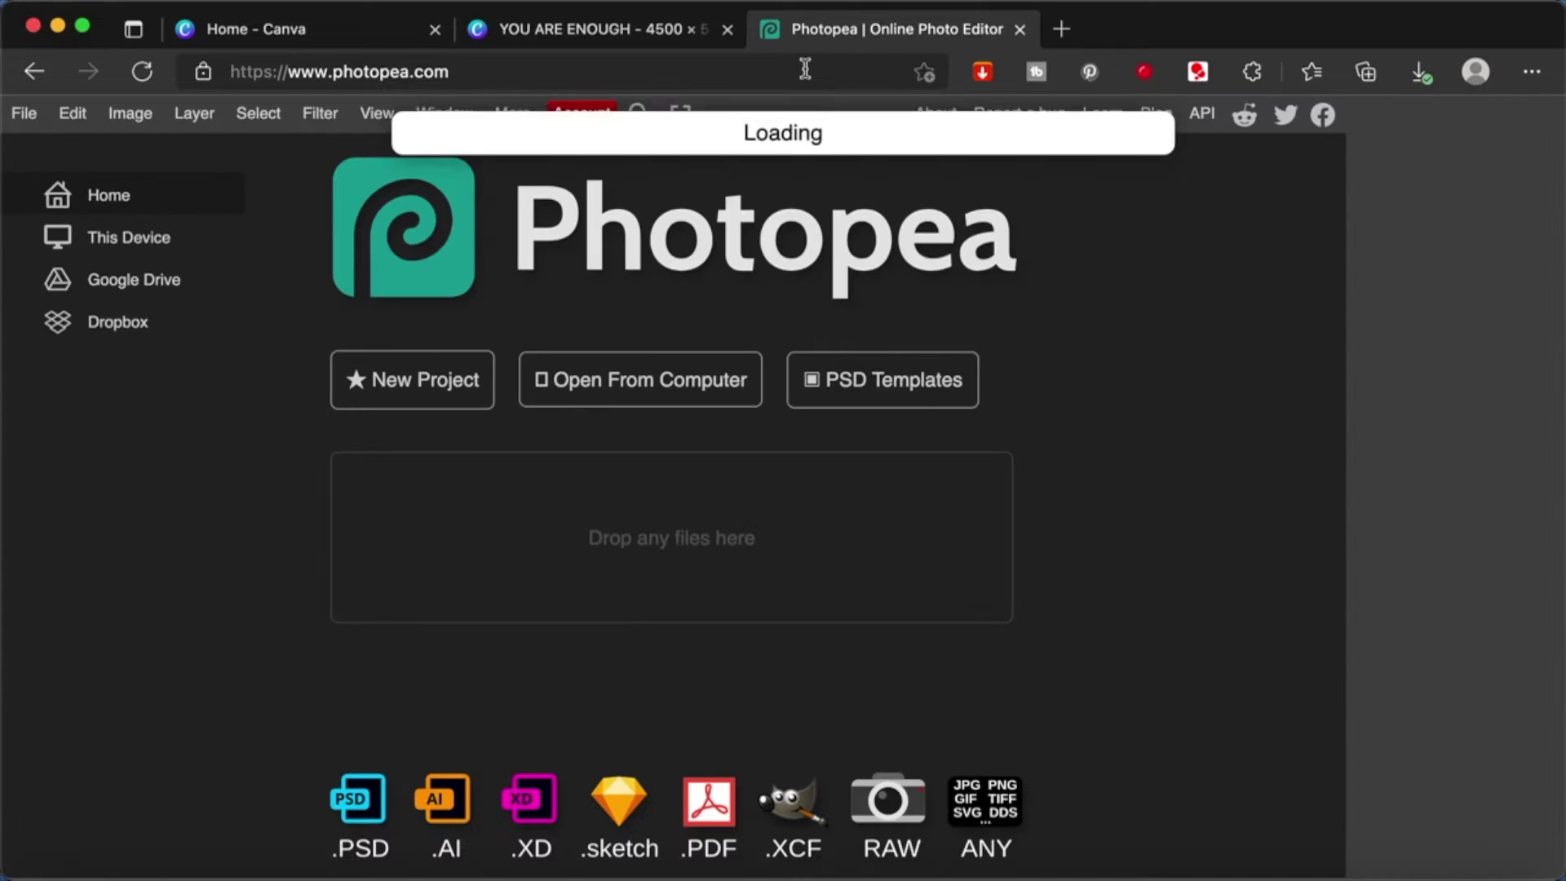
left_click(655, 382)
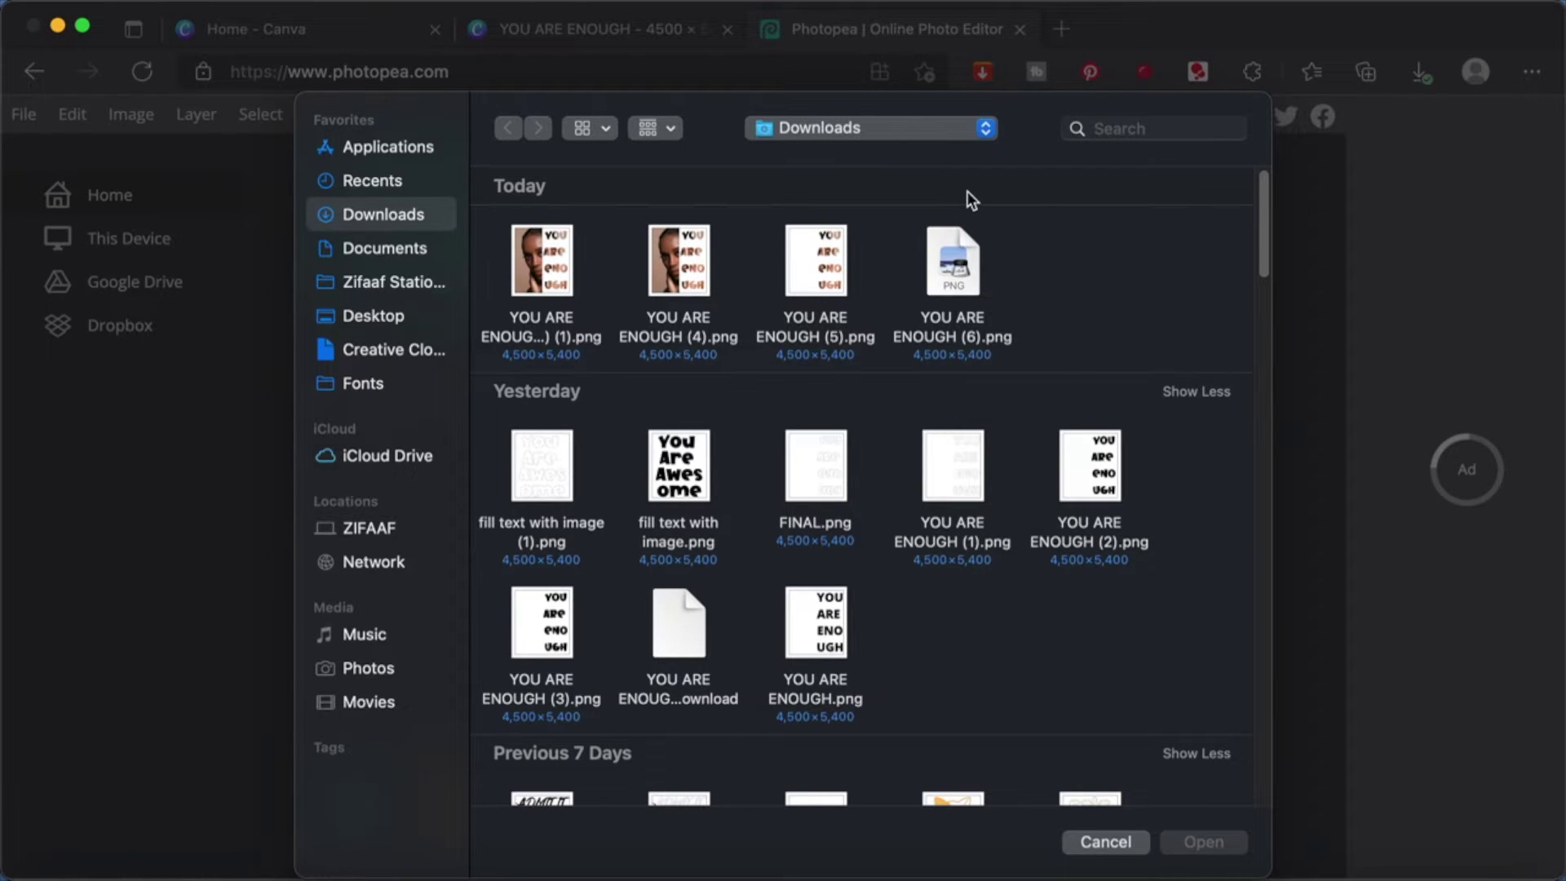
double_click(954, 260)
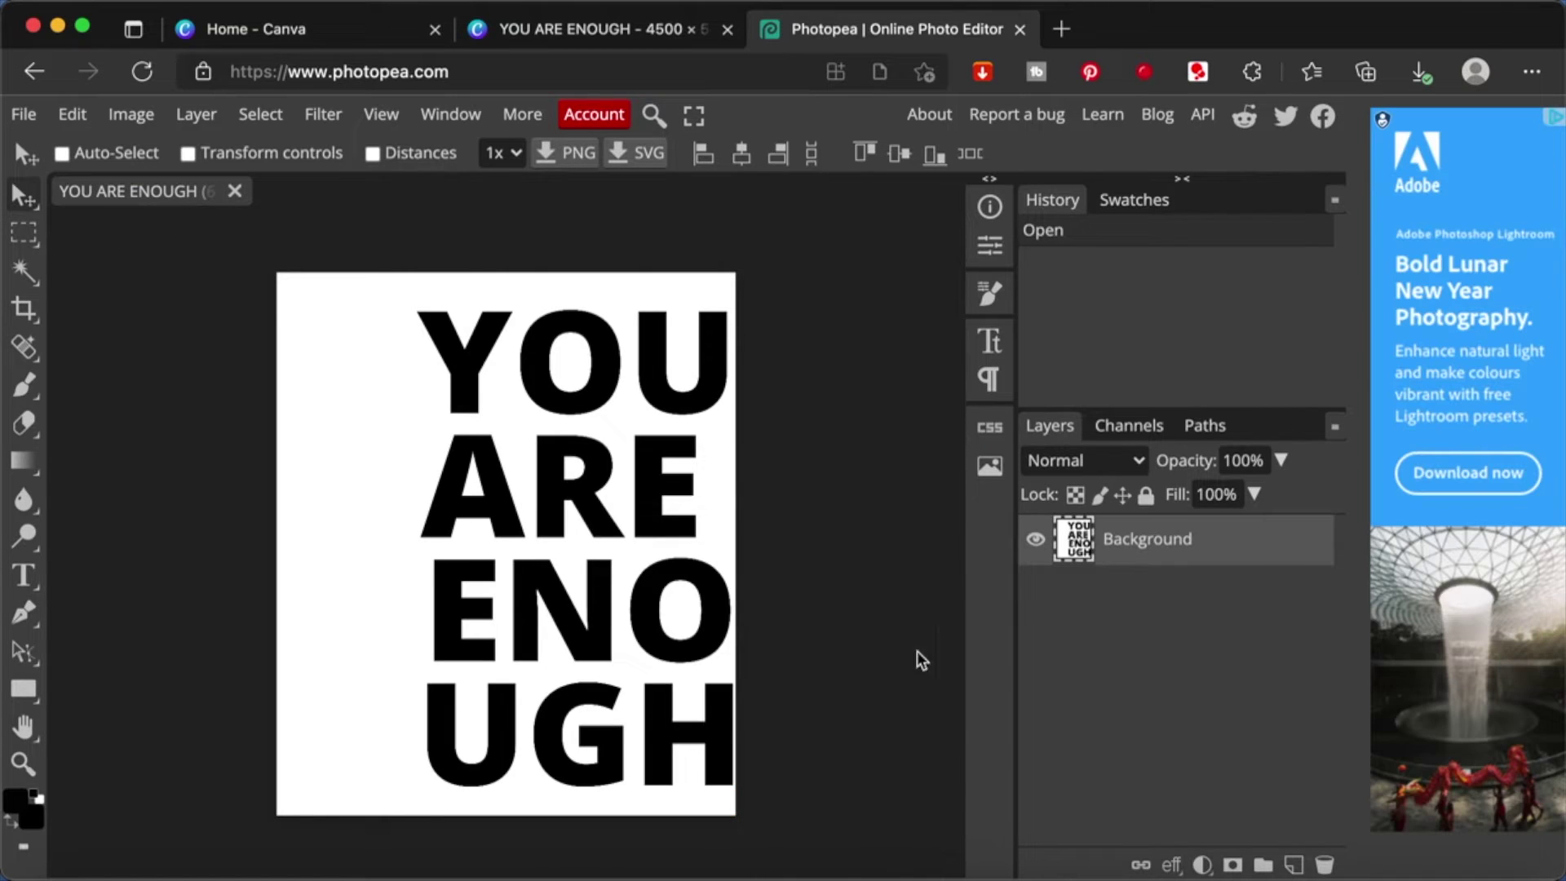
- Use Select > Color Range, sampling a black letter, to select all the black lettering
left_click(264, 116)
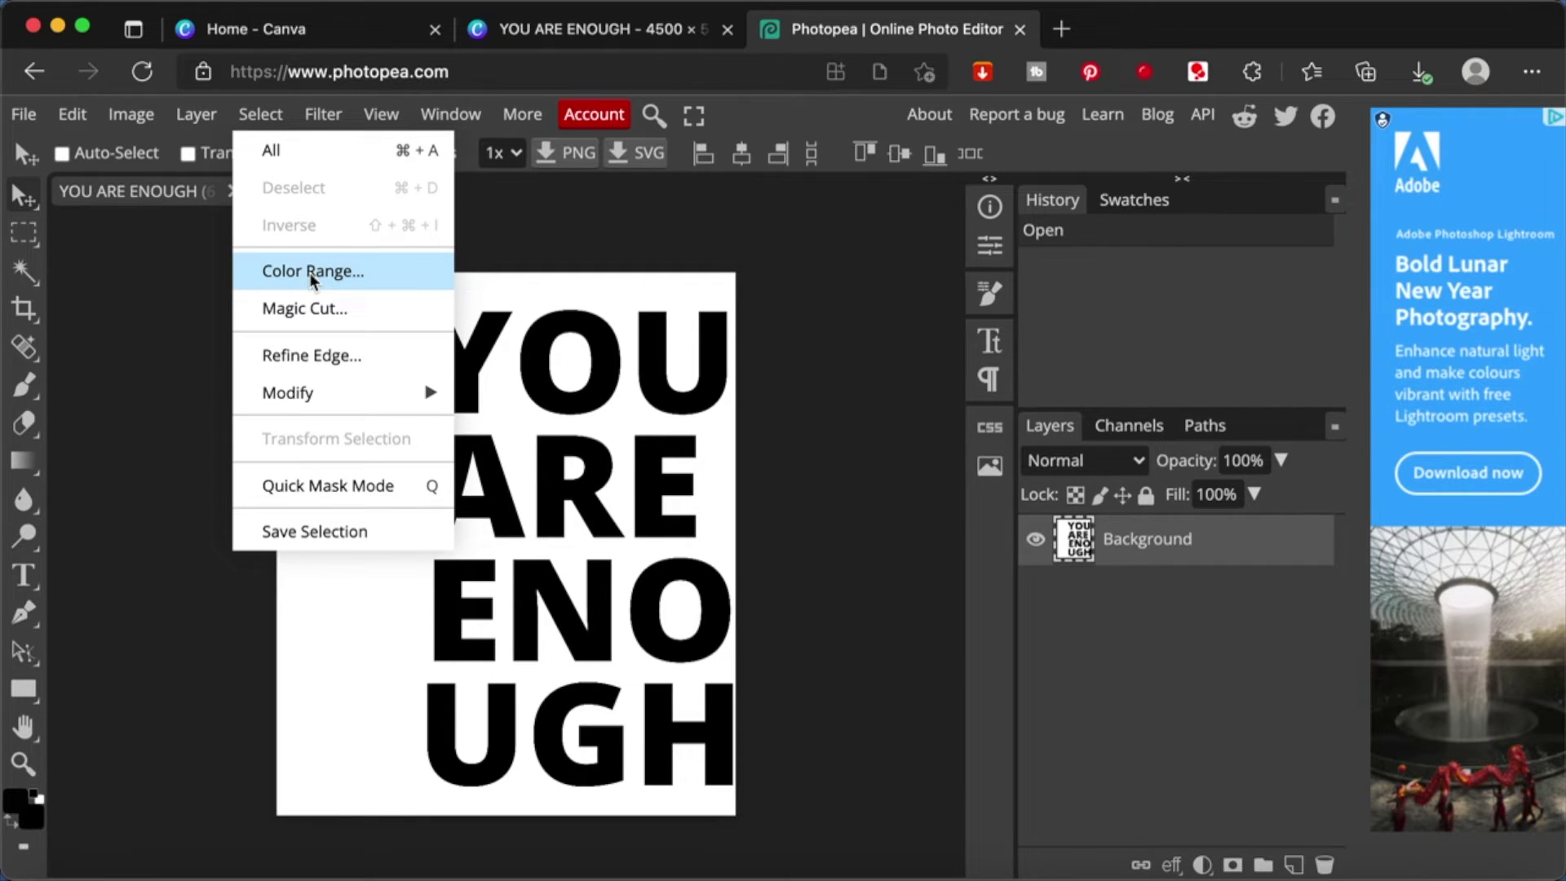
left_click(312, 272)
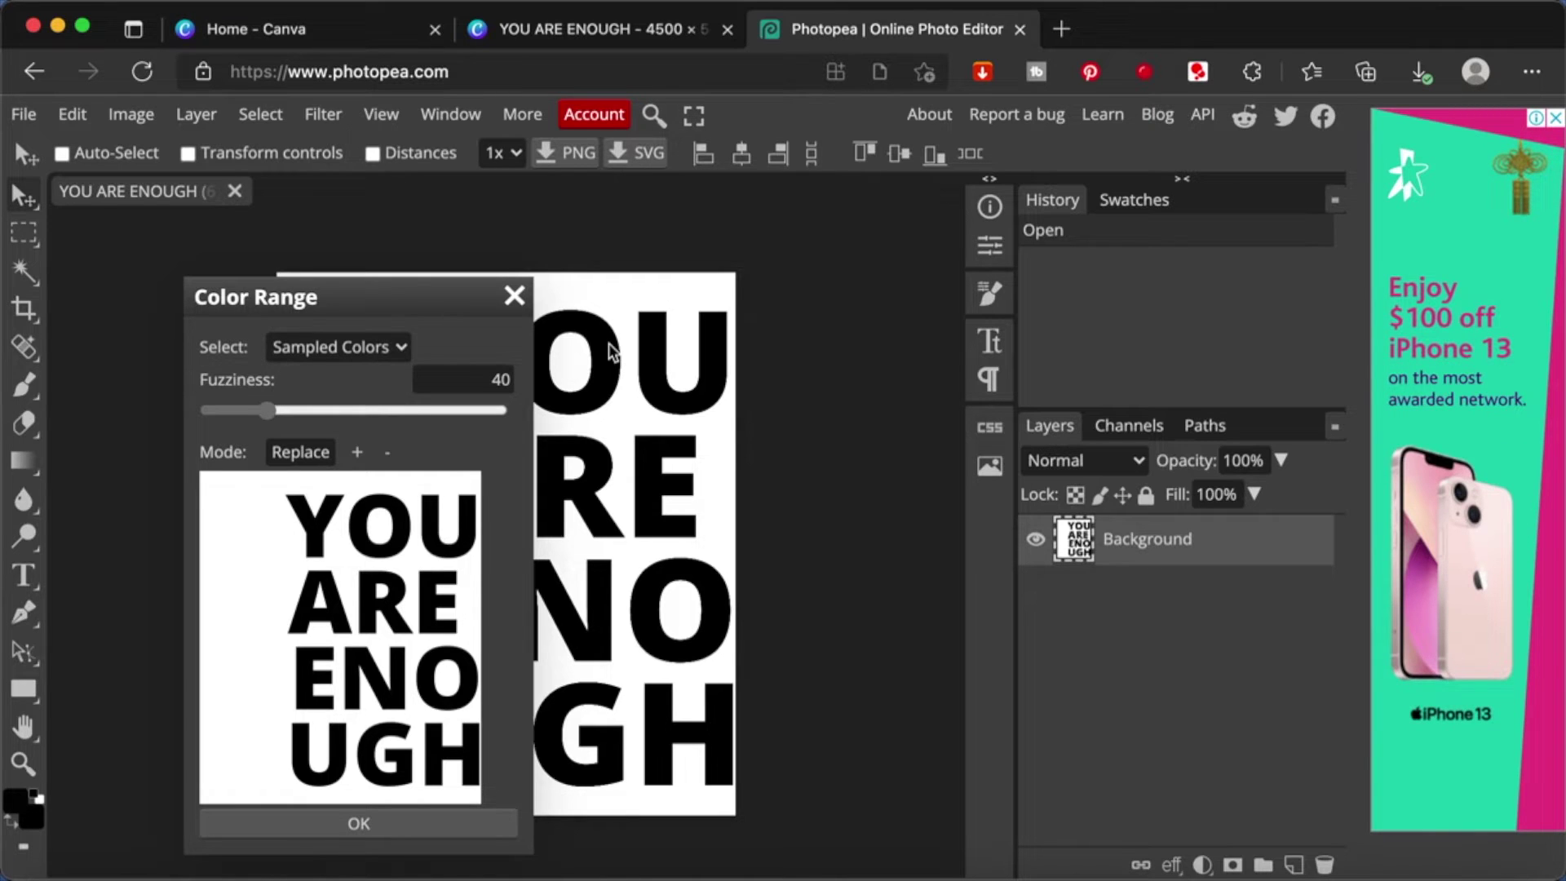
left_click(610, 346)
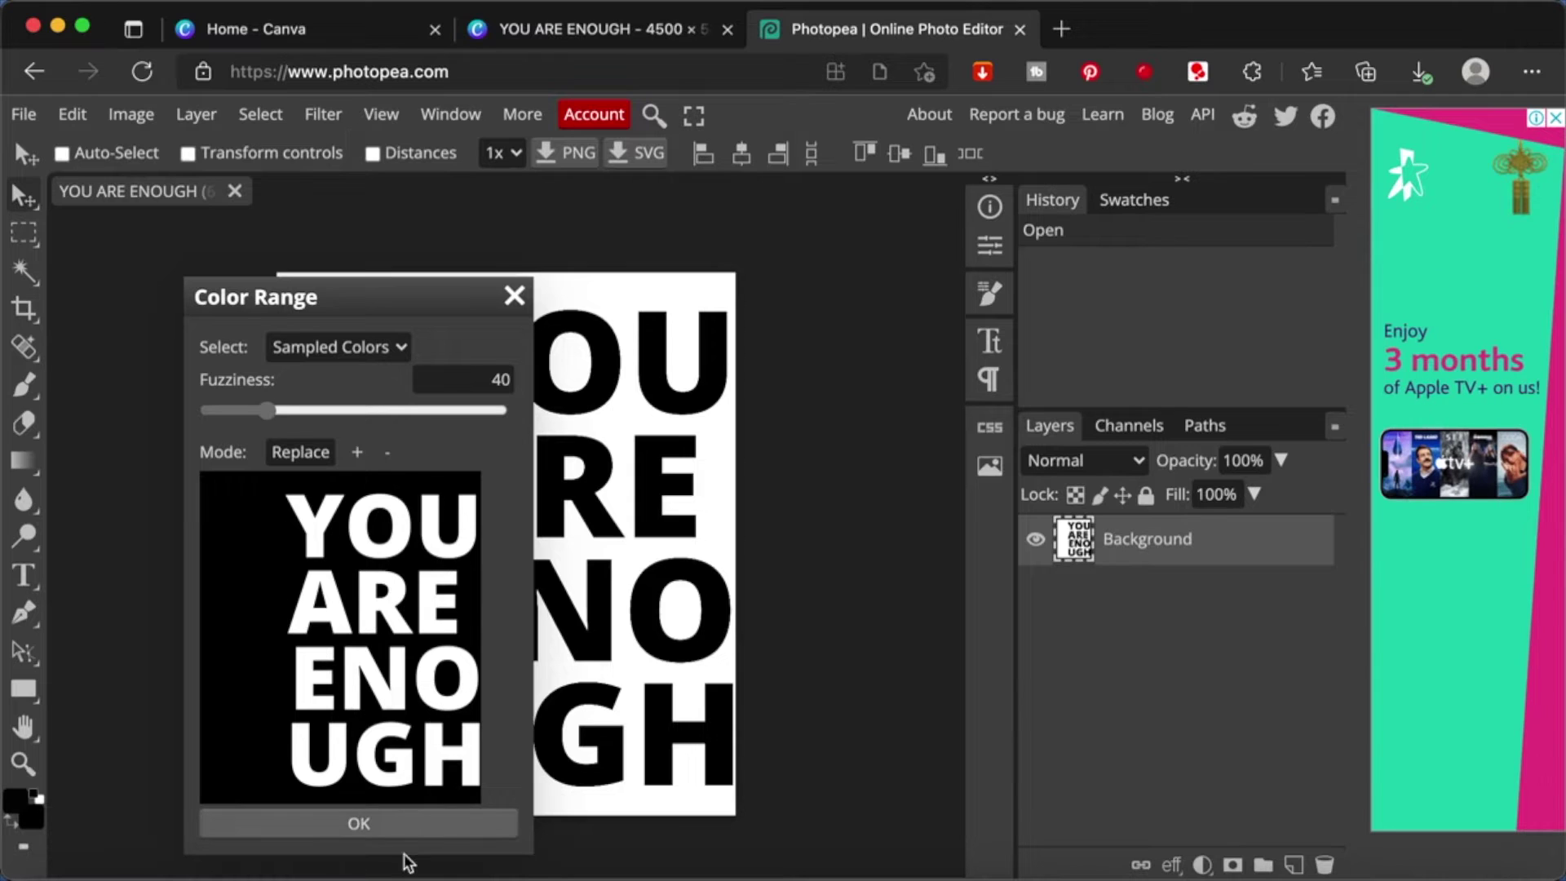
left_click(402, 831)
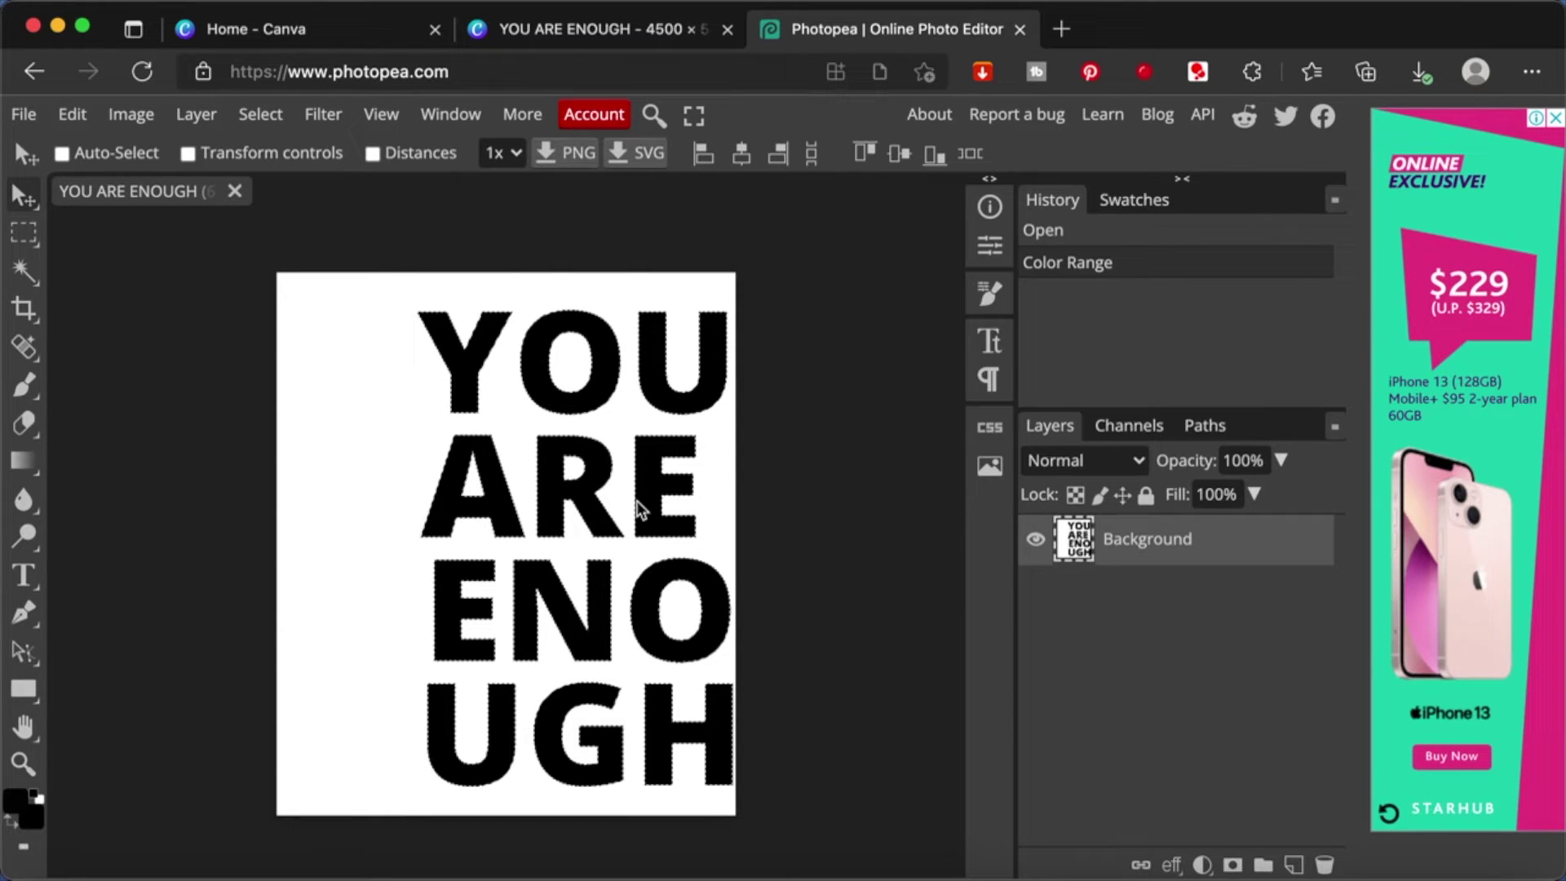
- Delete the selected black letters, leaving transparent letter cut-outs in the white image
key("Delete")
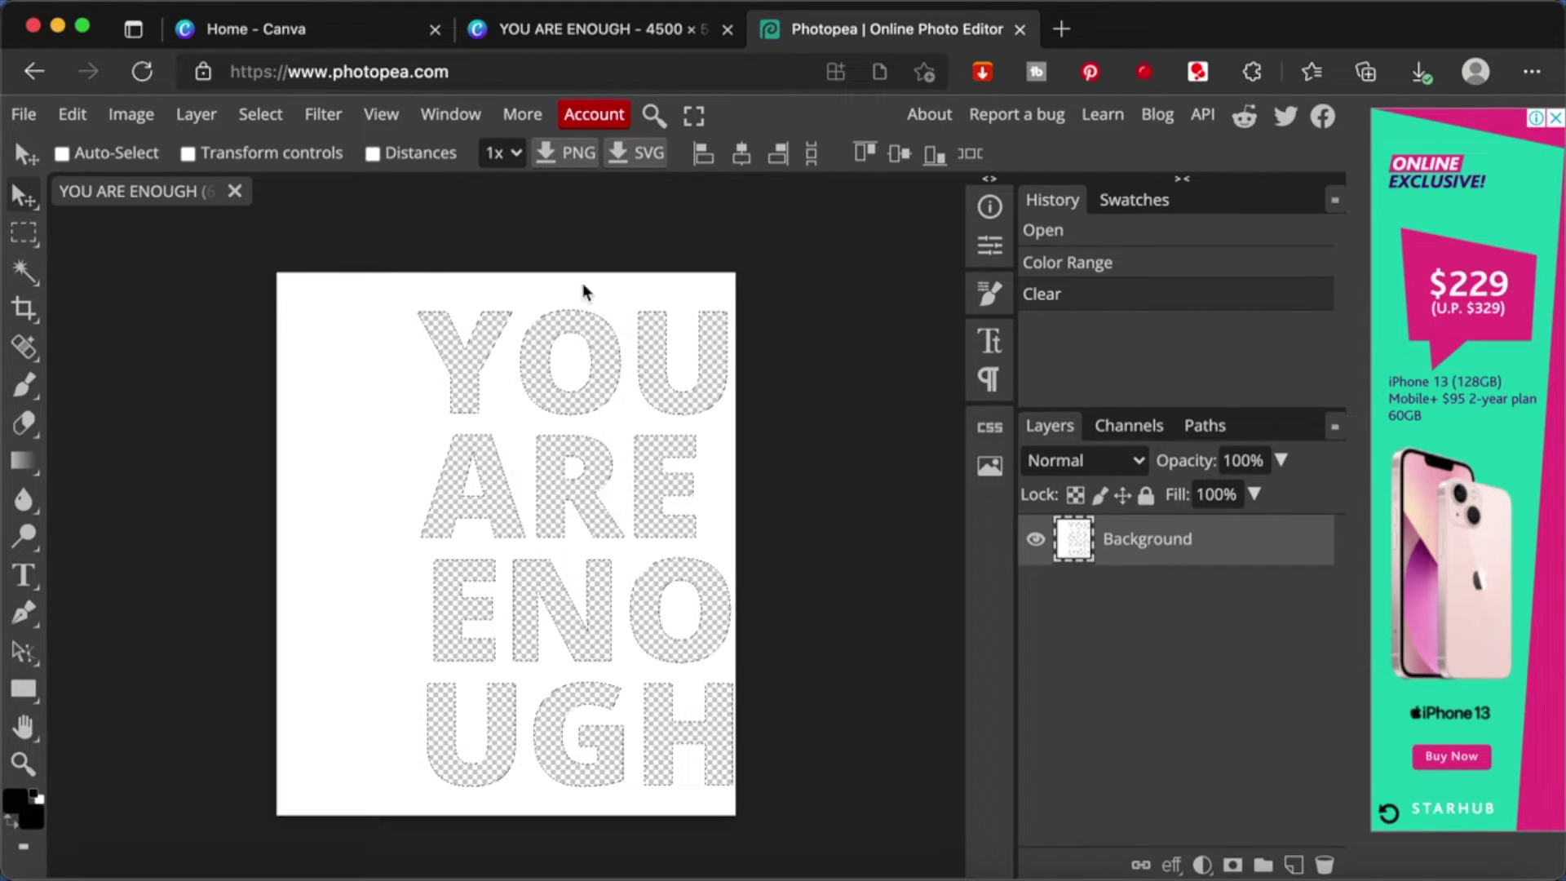
left_click(24, 116)
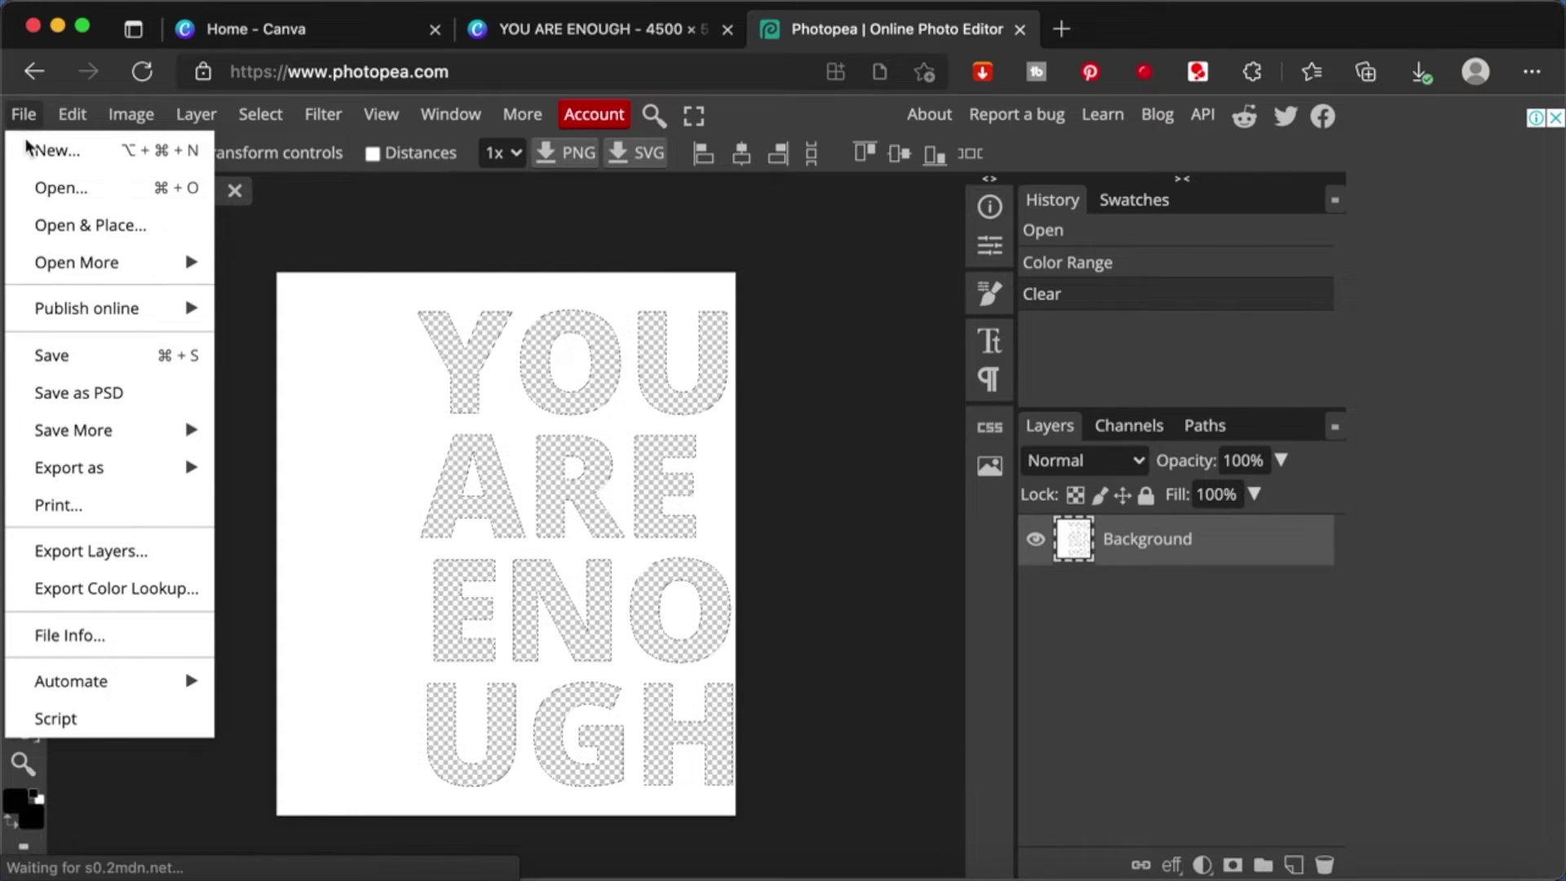
- Export the image as a PNG named 'TRANSPARENT TEXT FILE', then return to Canva
mouse_move(97, 468)
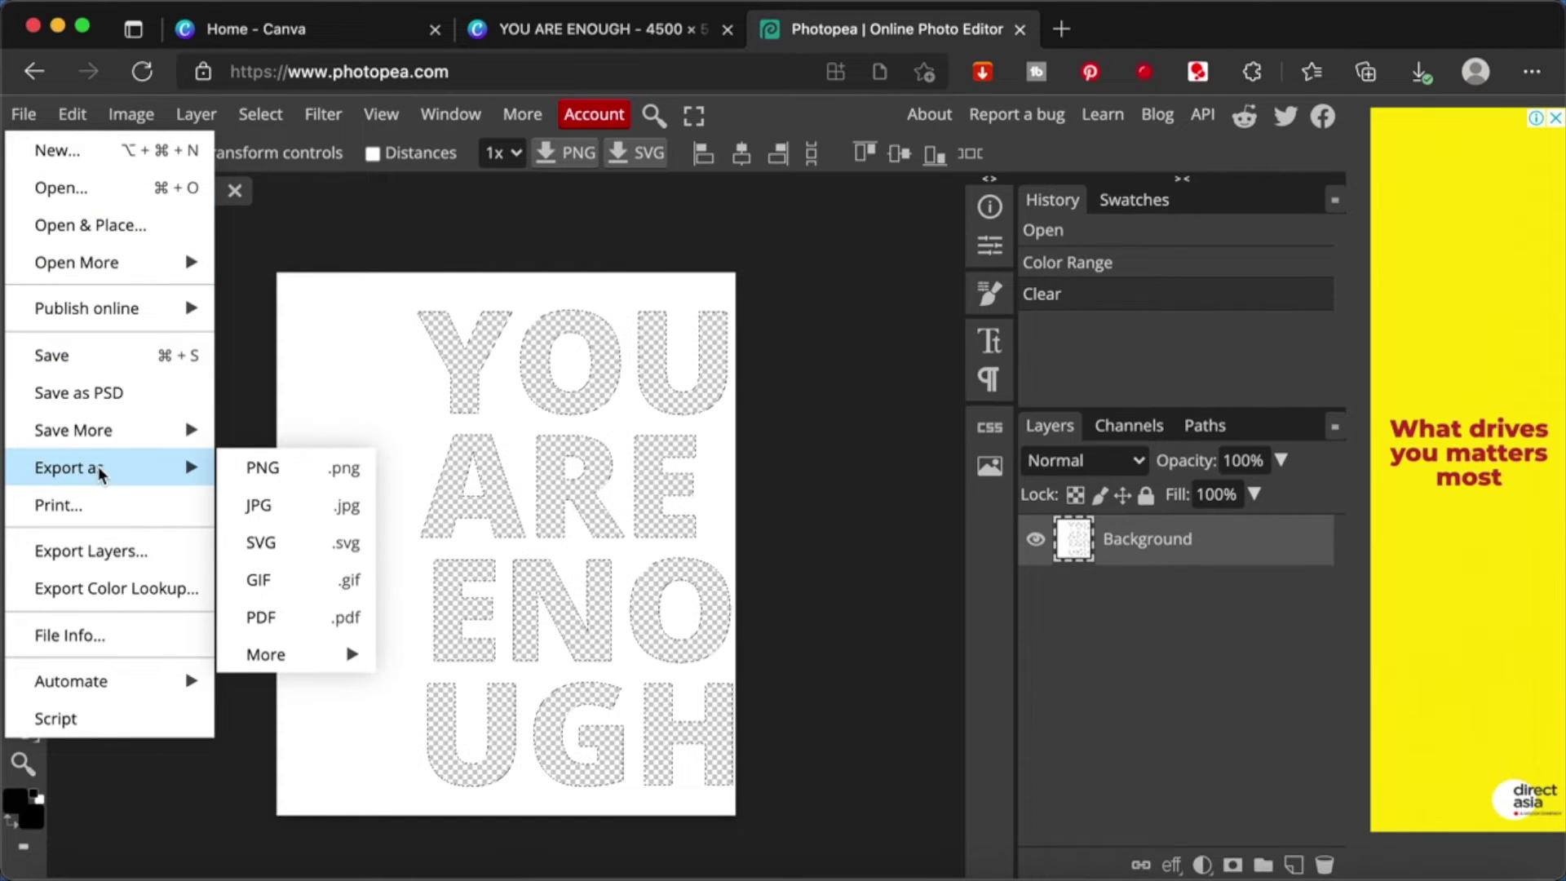
left_click(259, 469)
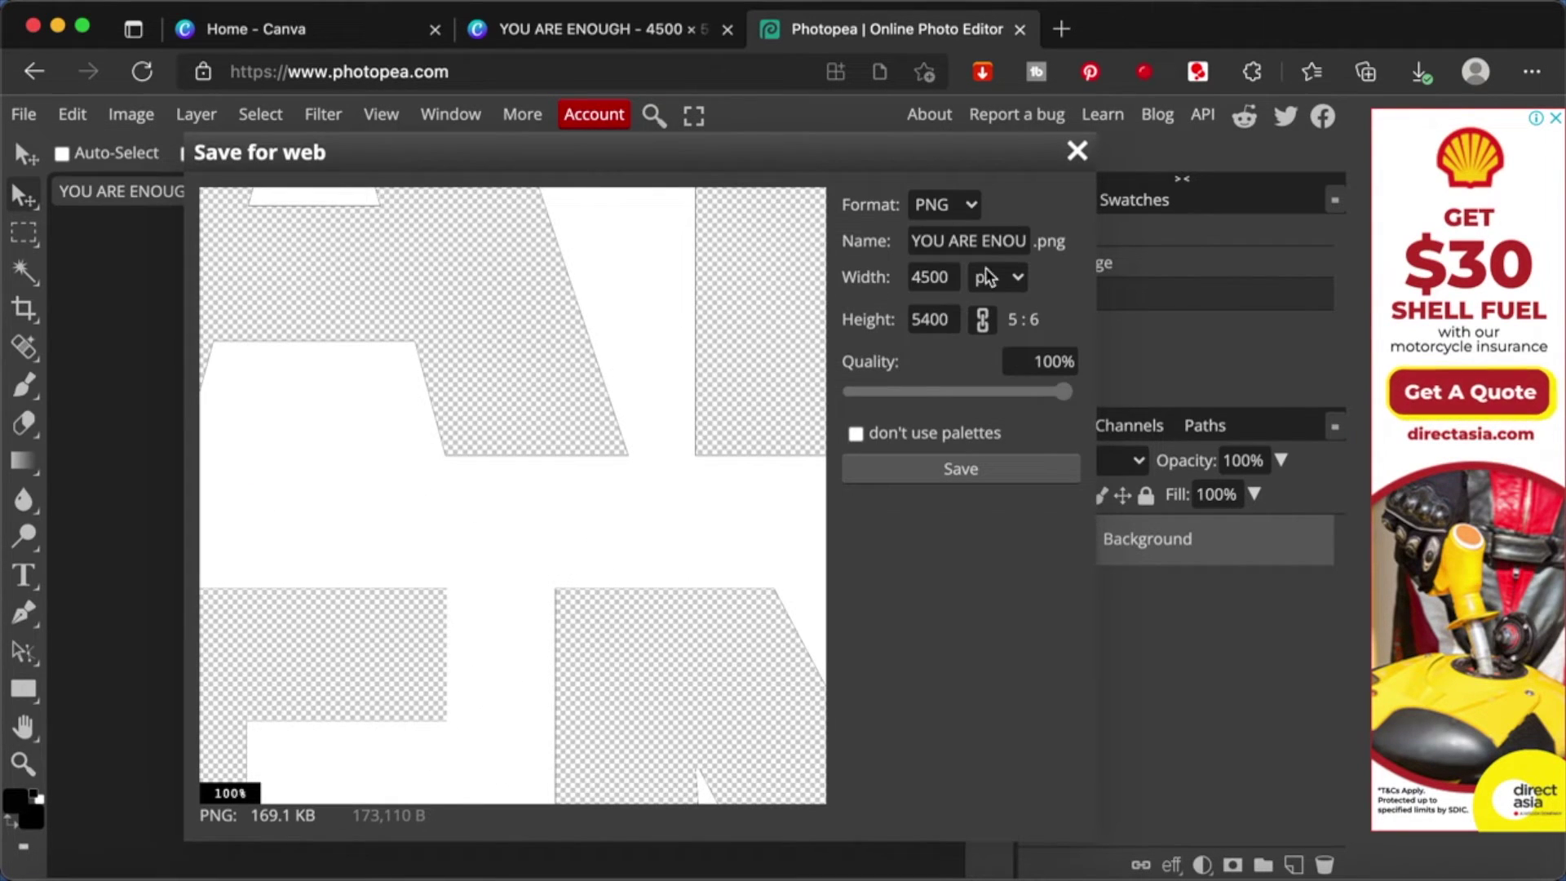
left_click(986, 242)
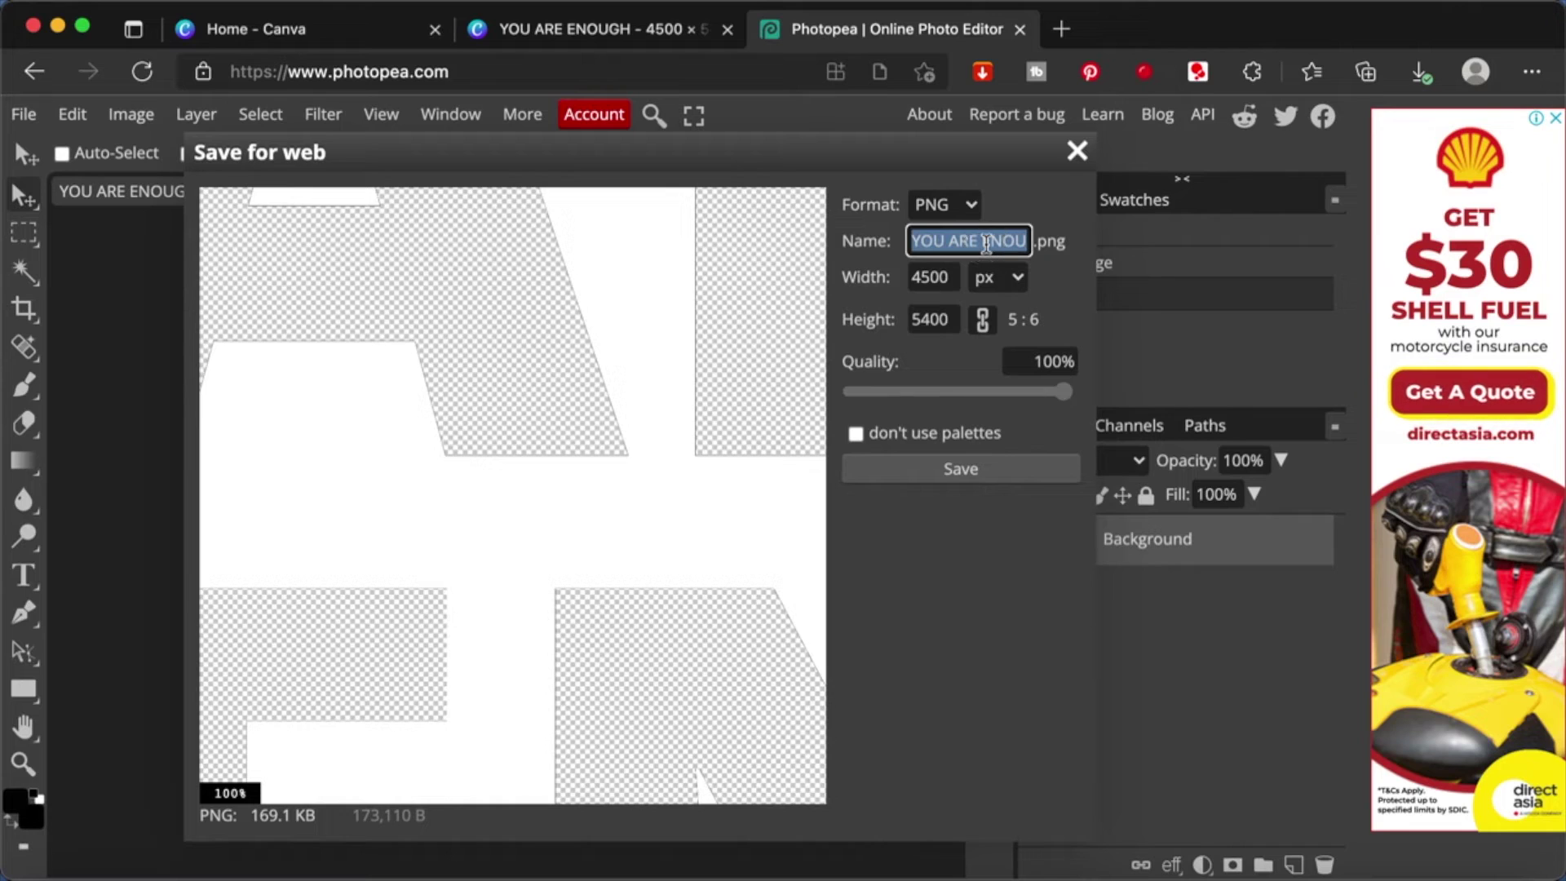
type("TRANSP")
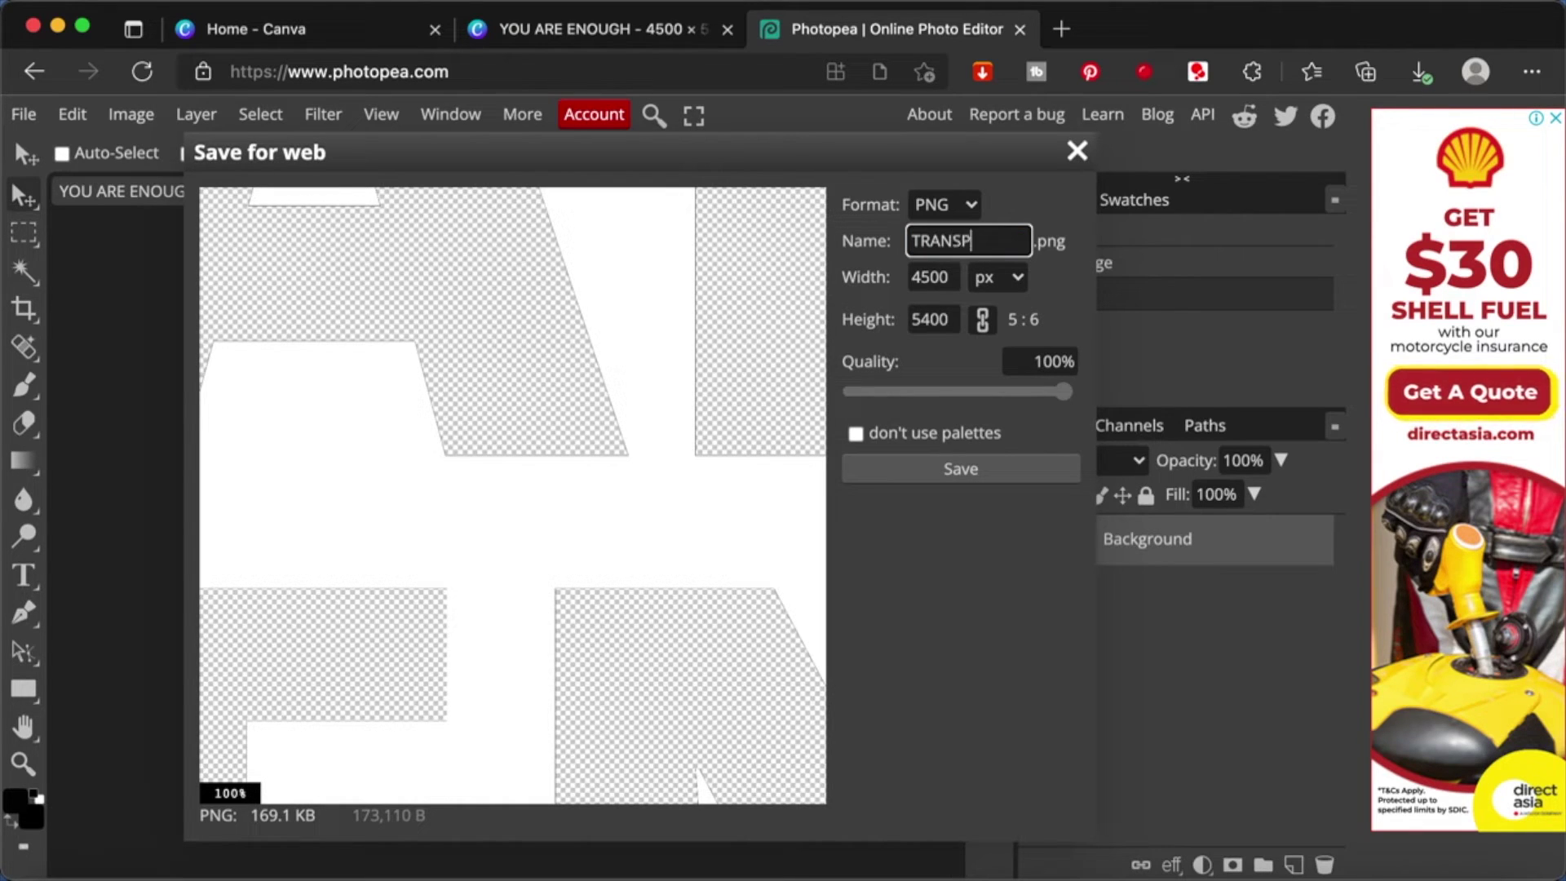
type("ARENT TEXT FILE")
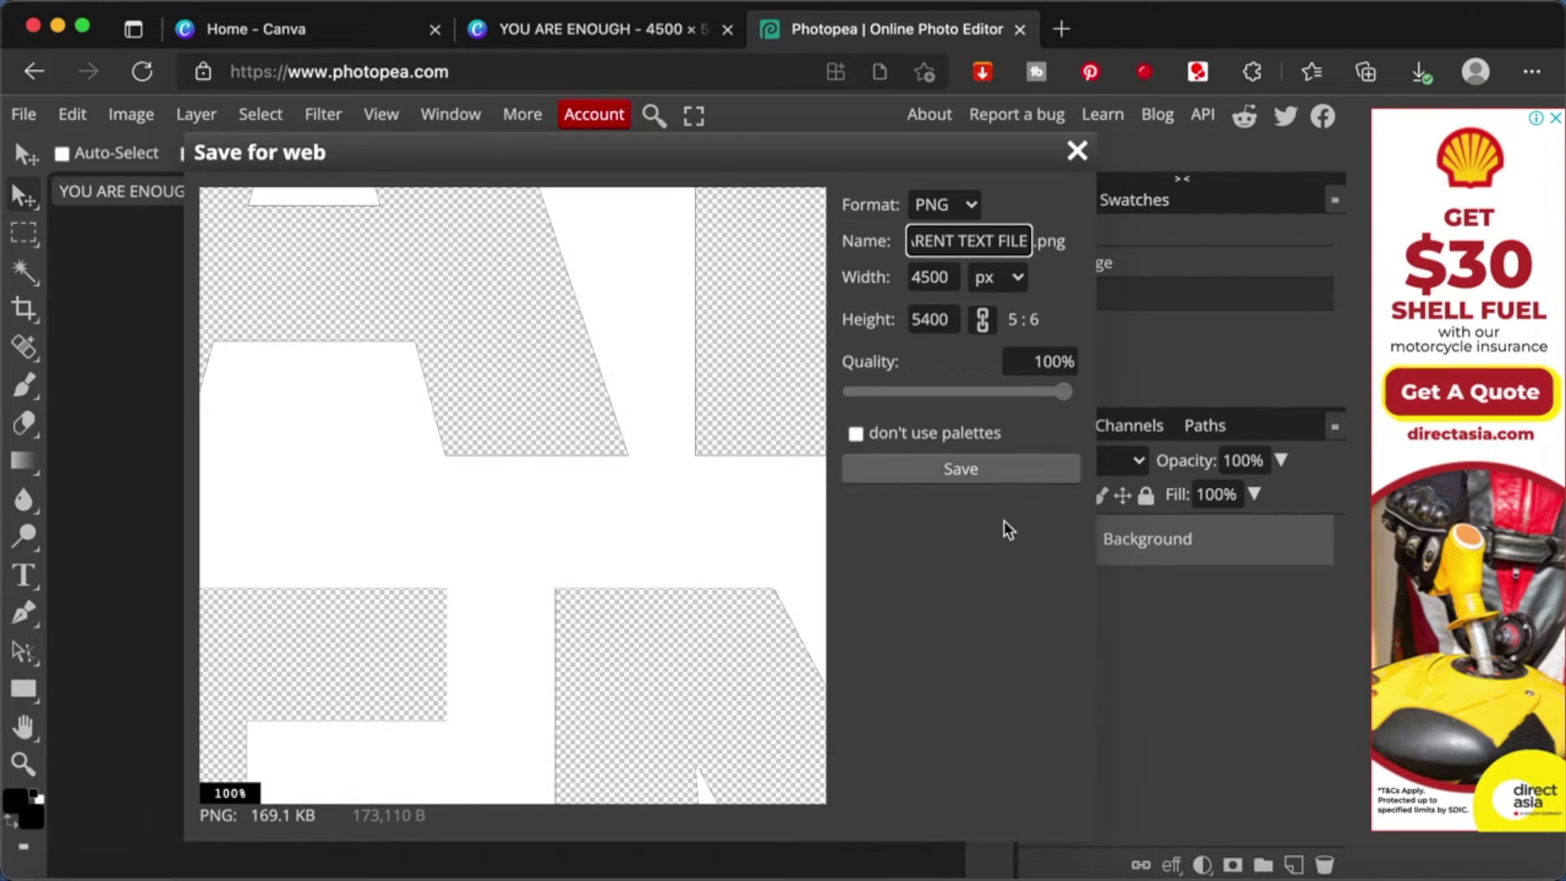
left_click(992, 475)
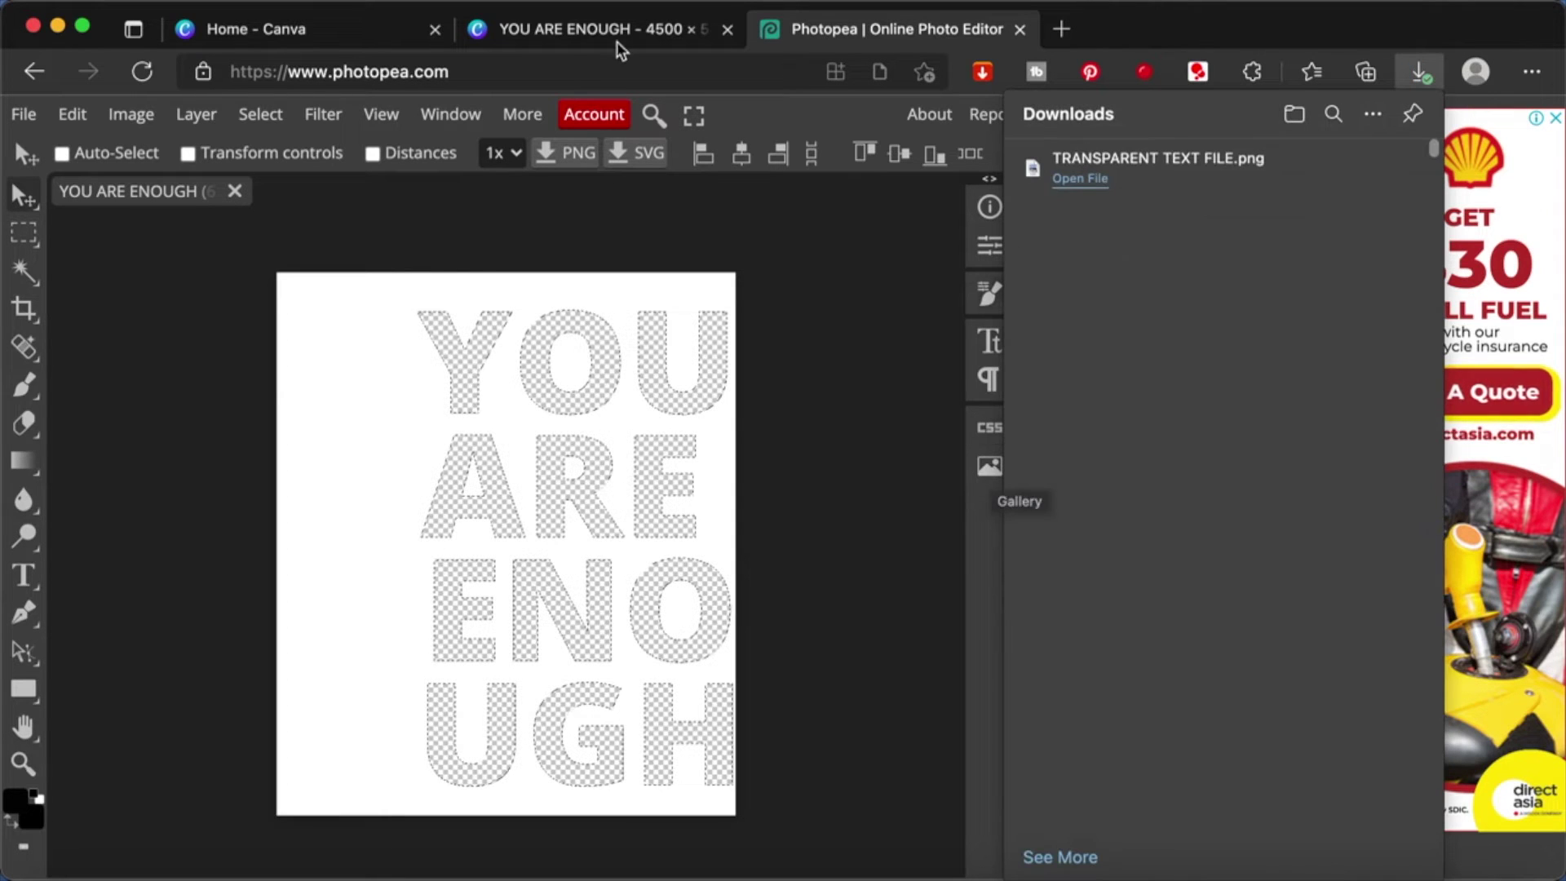
left_click(494, 29)
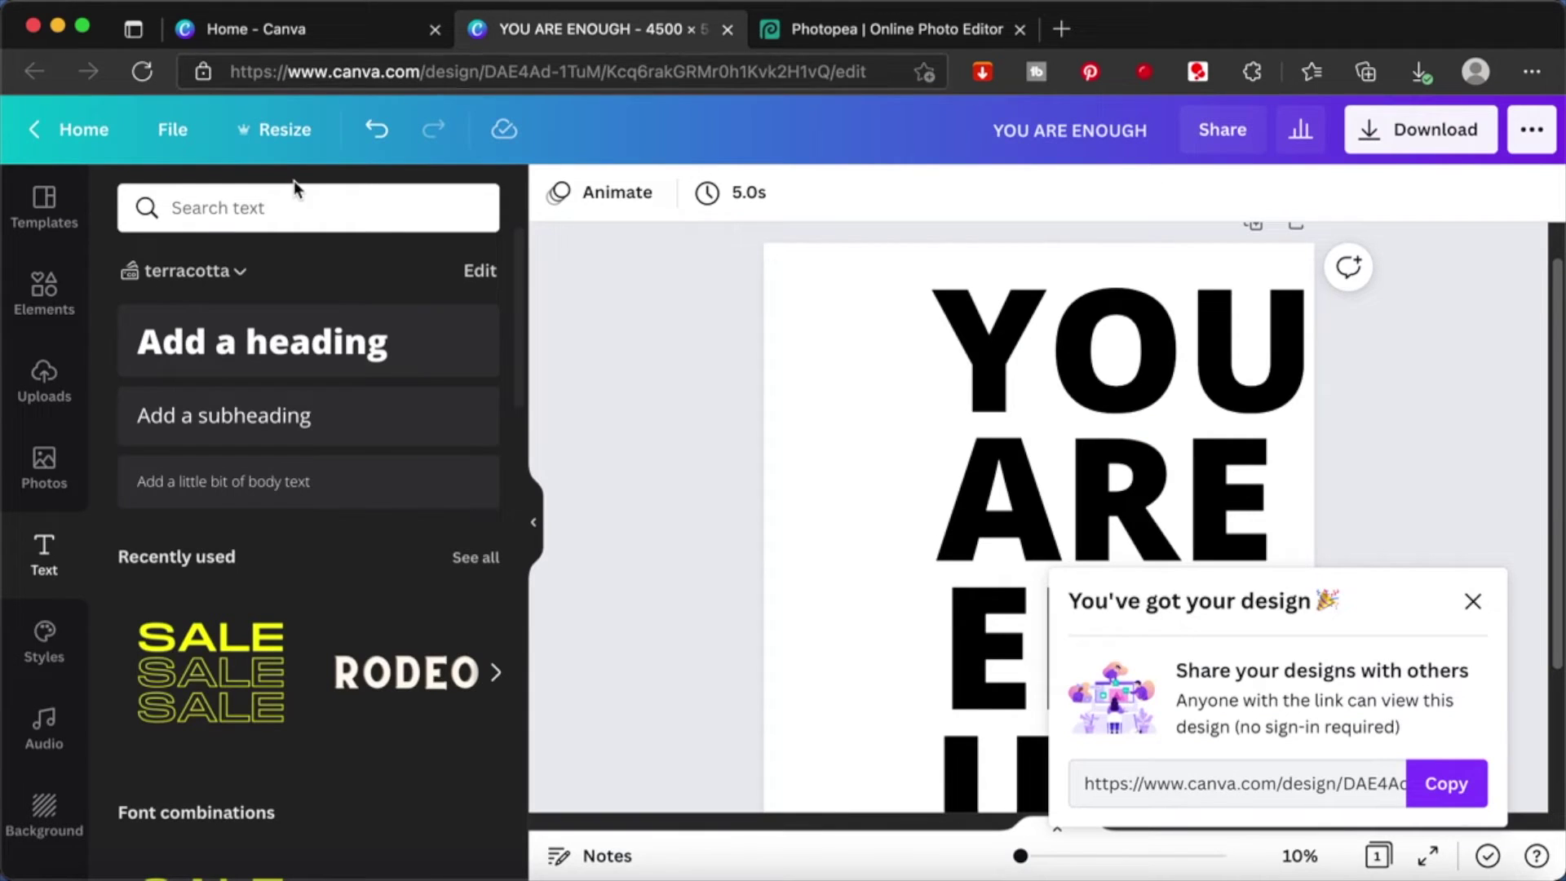
- Upload TRANSPARENT TEXT FILE.png to Canva and add a blank second page to the design
left_click(46, 387)
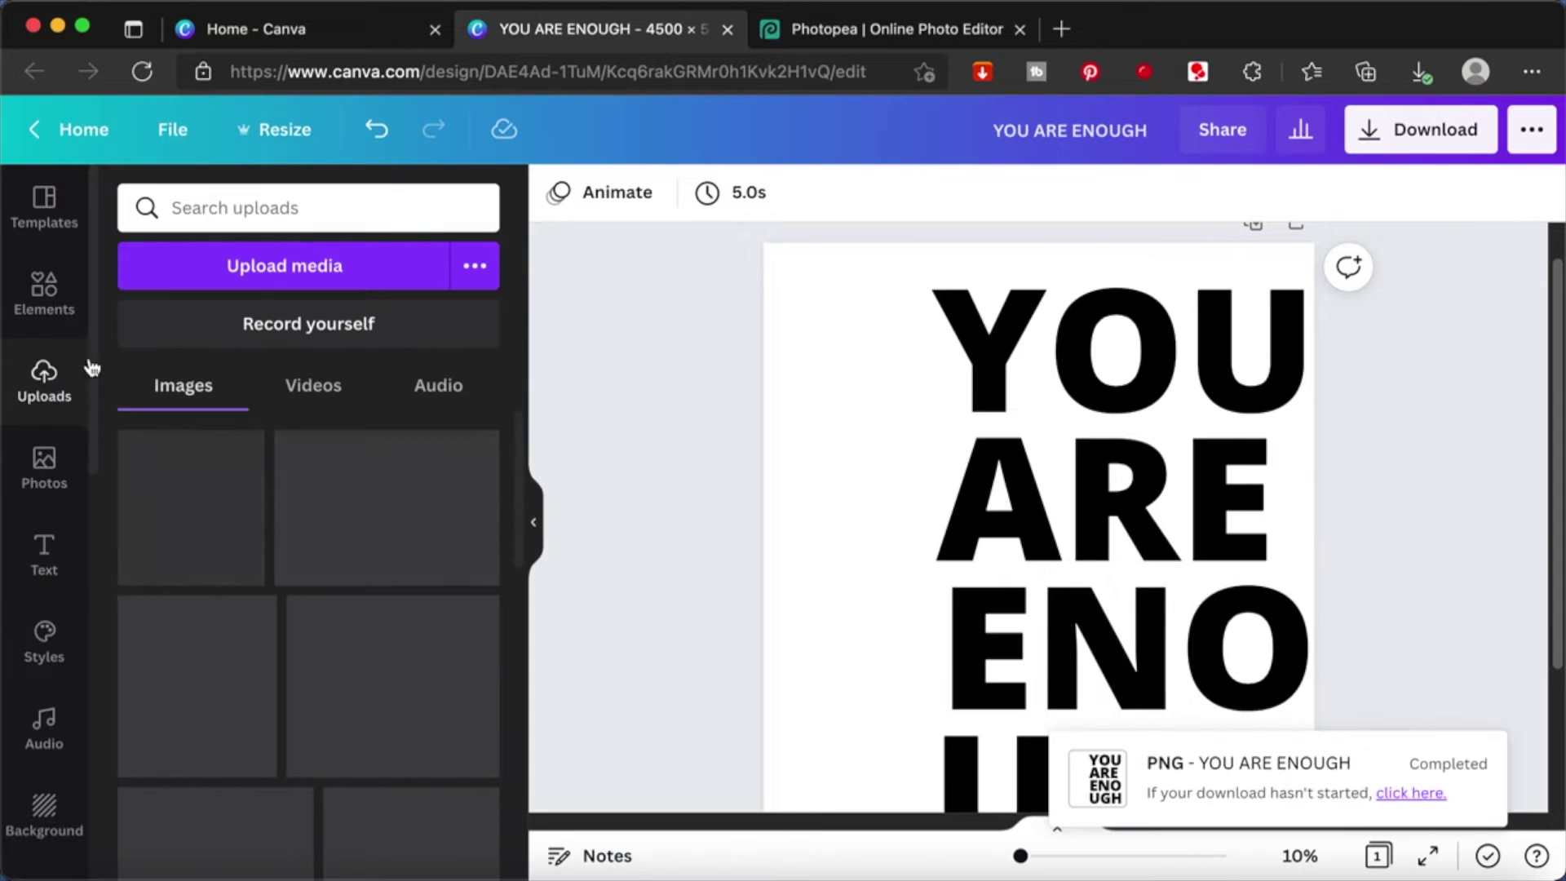
left_click(289, 266)
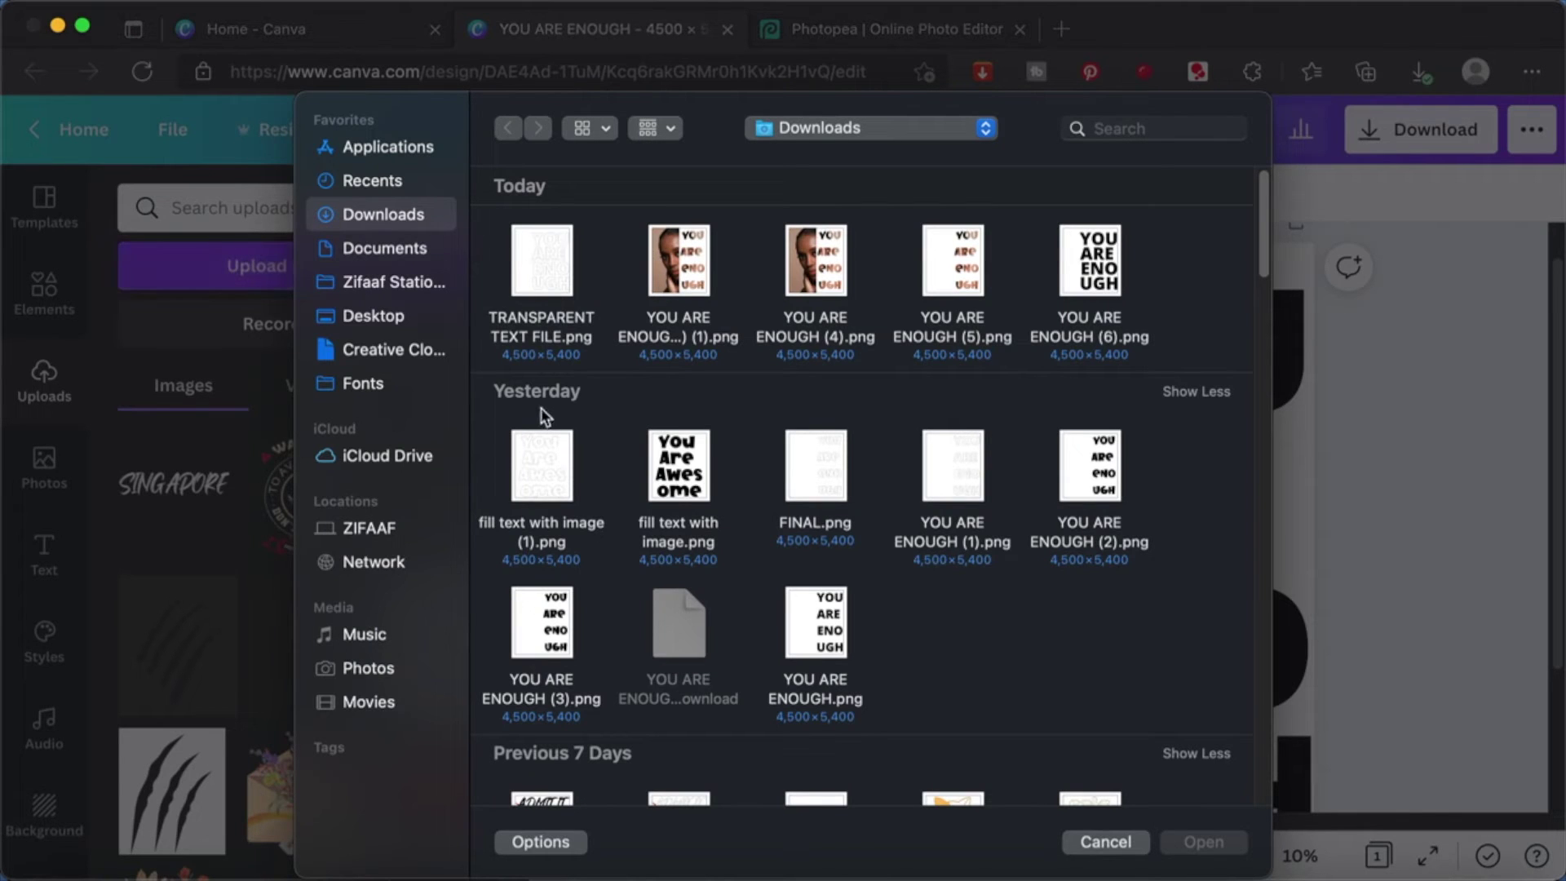
double_click(540, 263)
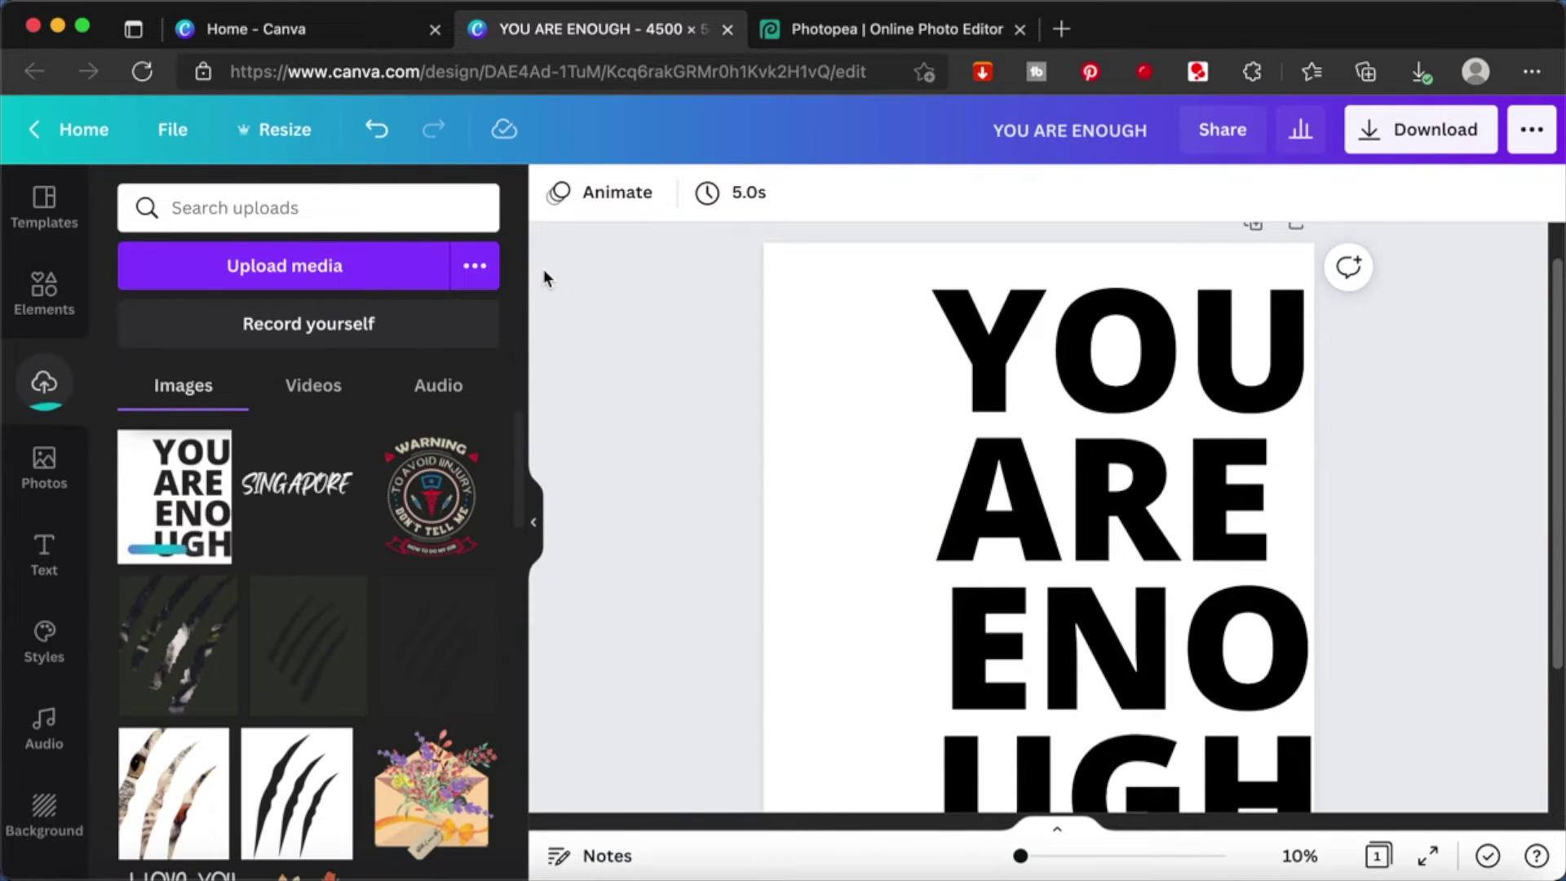
scroll(1153, 498, "down", 5)
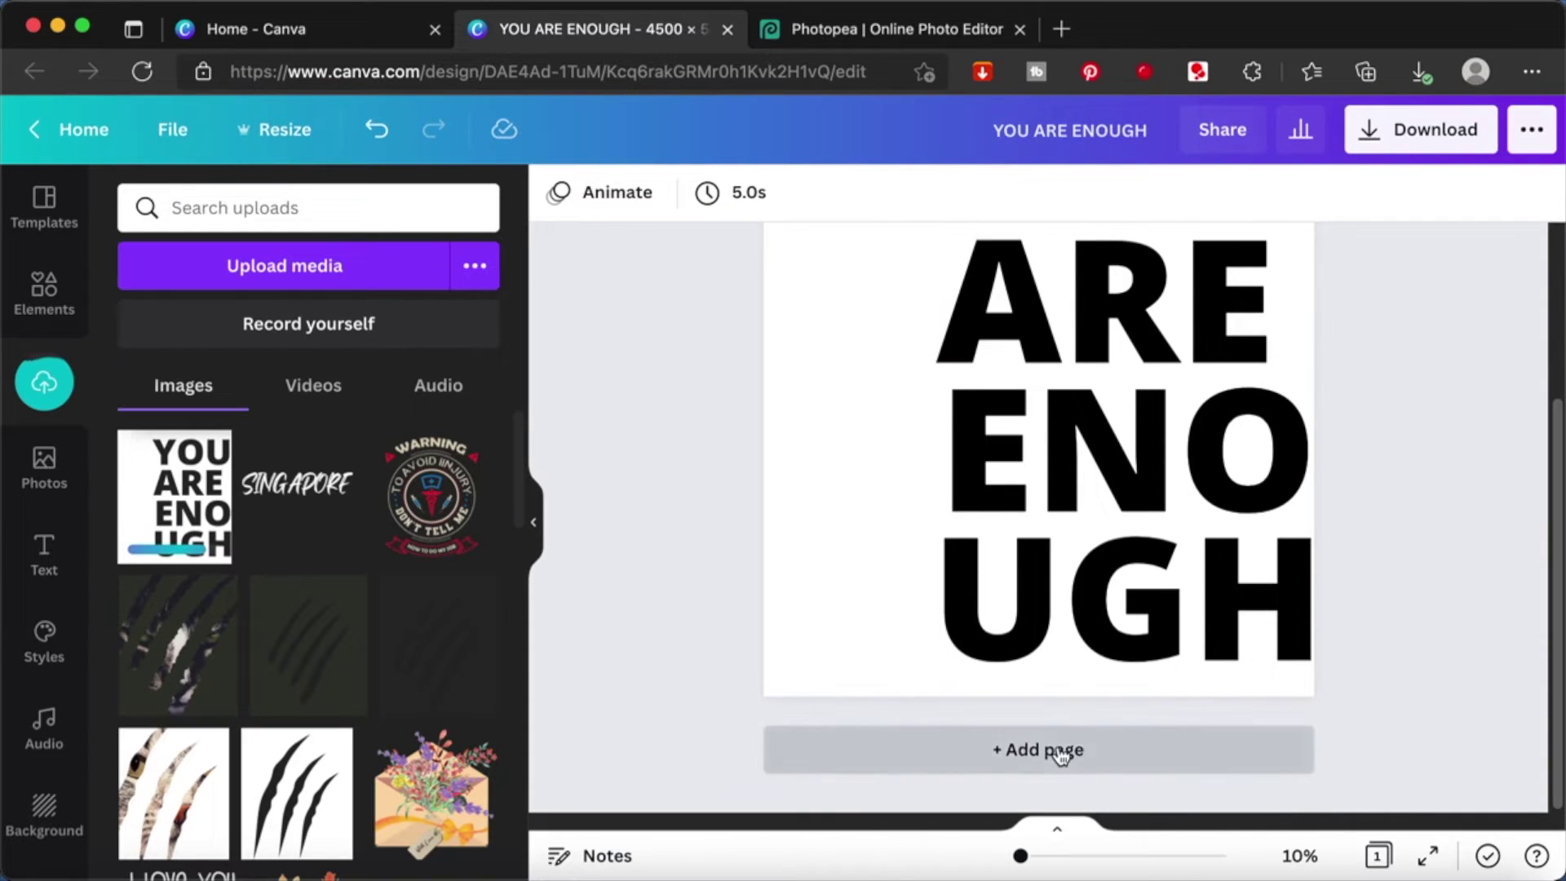
left_click(1058, 749)
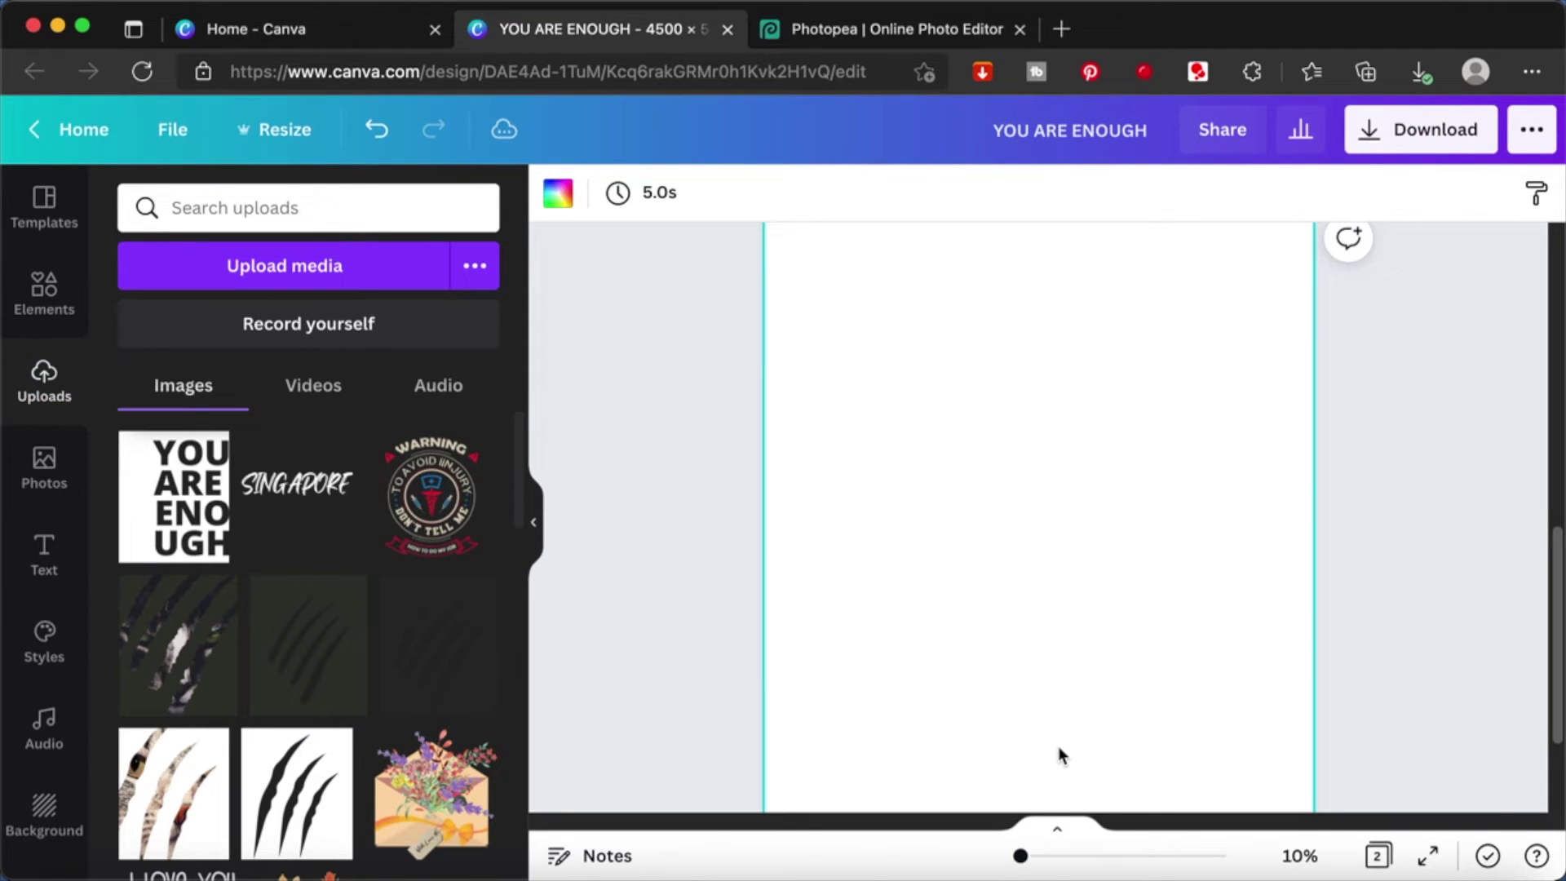
- Insert the uploaded YOU ARE ENOUGH image on the new page and enlarge it toward the corners
left_click(195, 525)
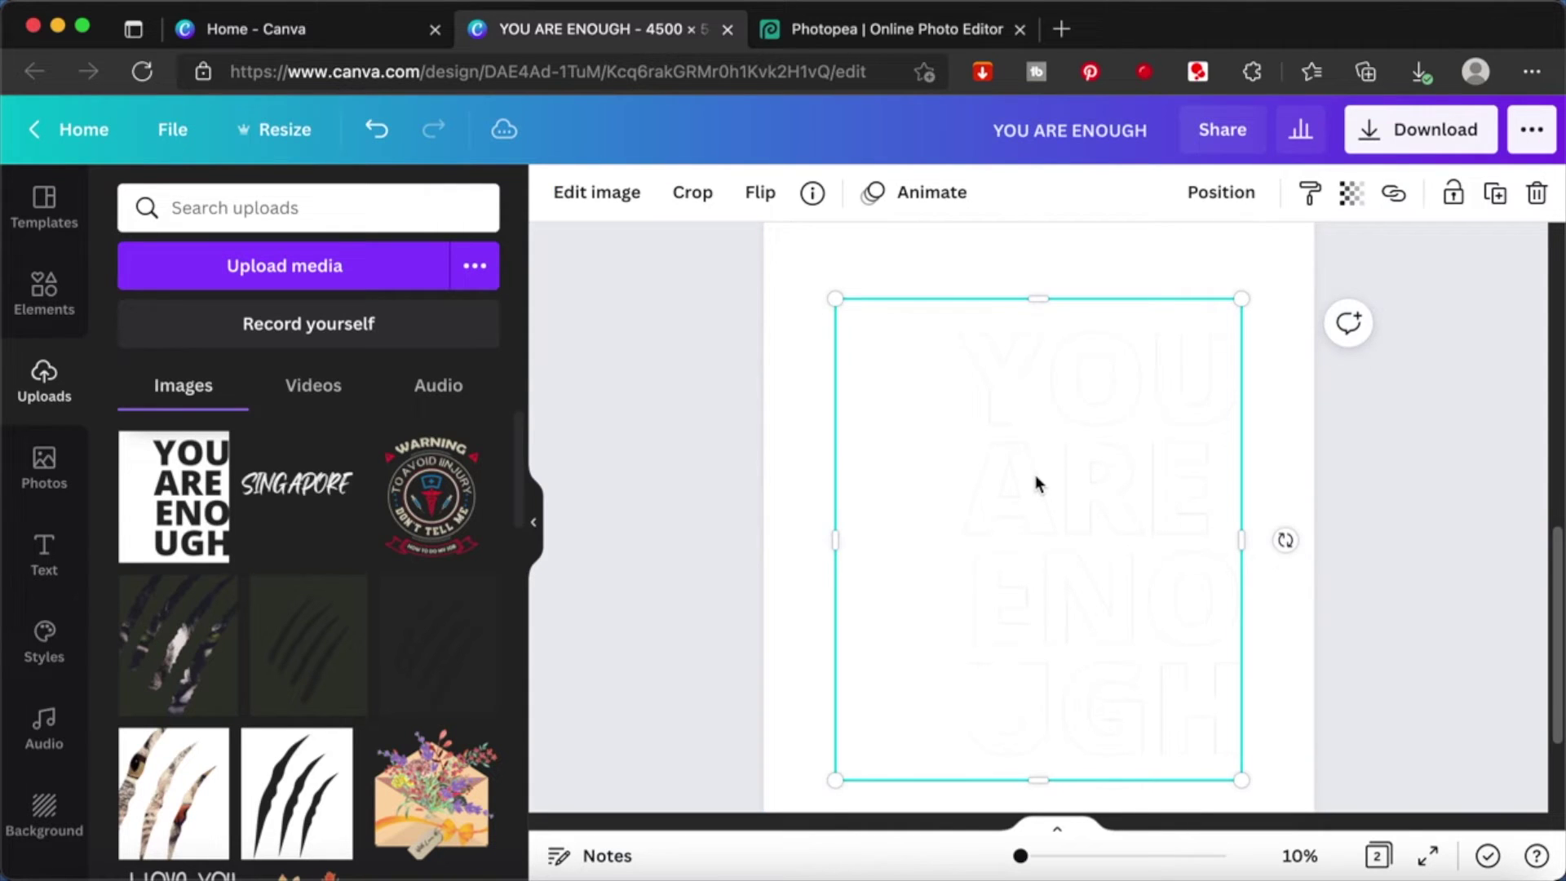
scroll(1037, 483, "up", 2)
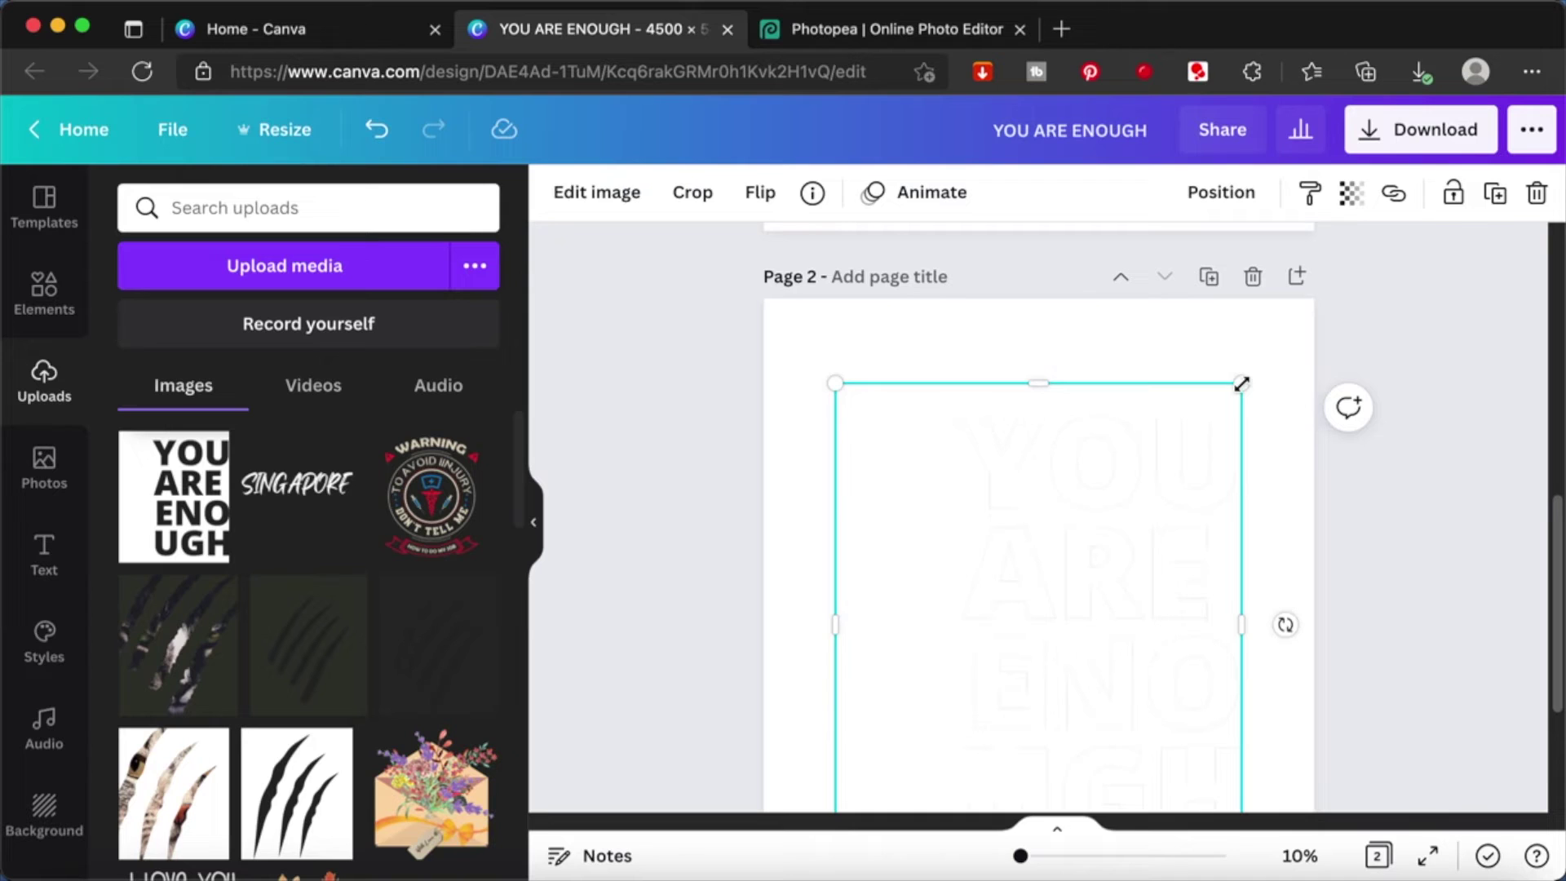
left_click_drag(1241, 384, 1314, 297)
scroll(1356, 444, "down", 3)
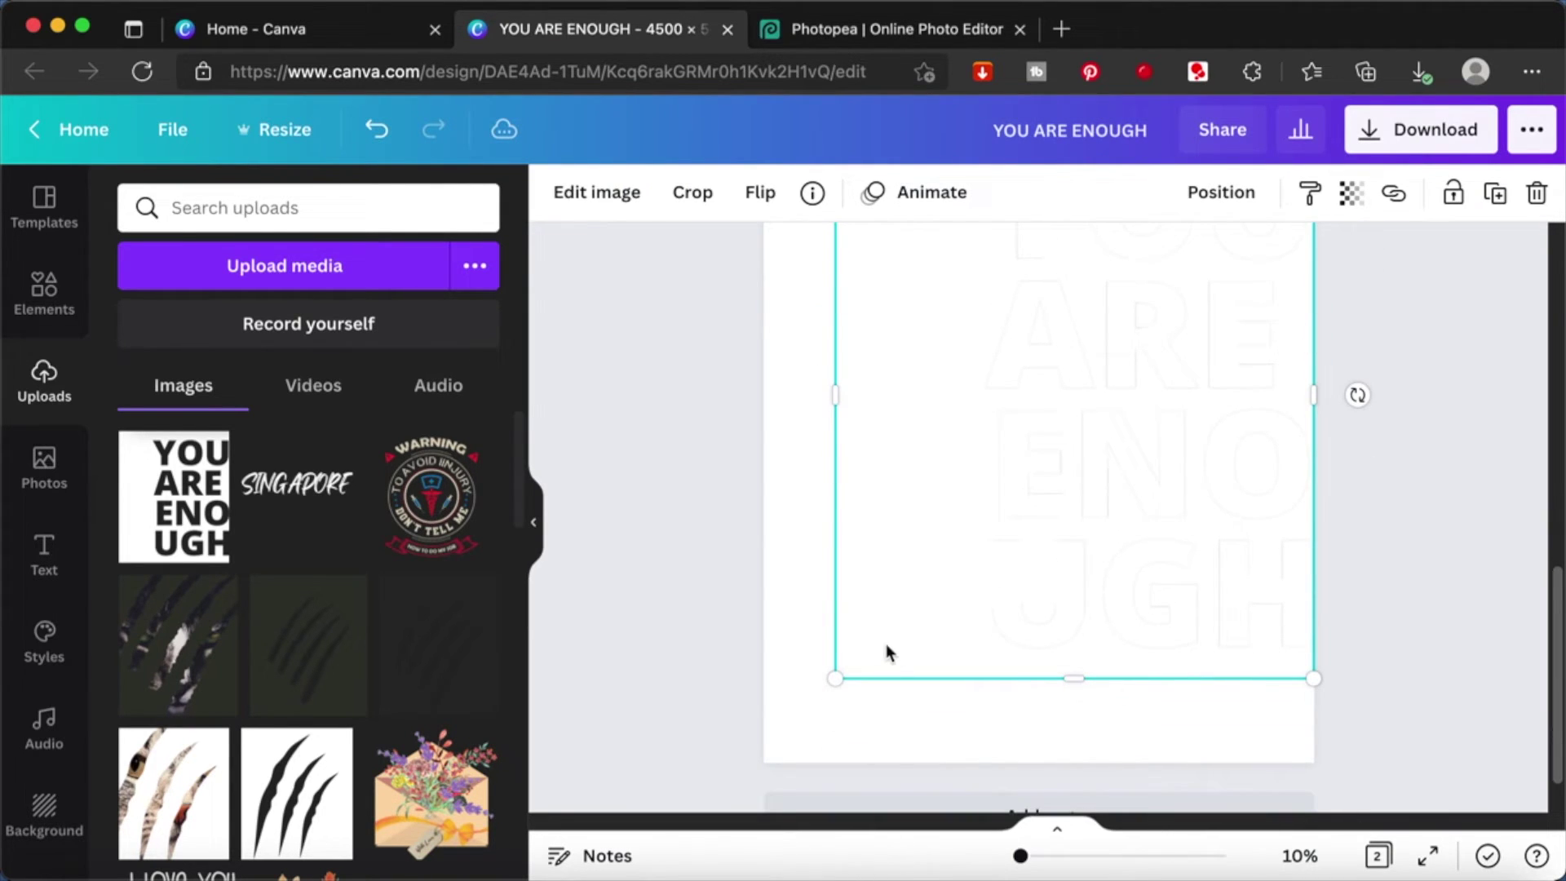
left_click_drag(832, 673, 776, 775)
- Set the lettering image as the page background, then detach it again
right_click(942, 632)
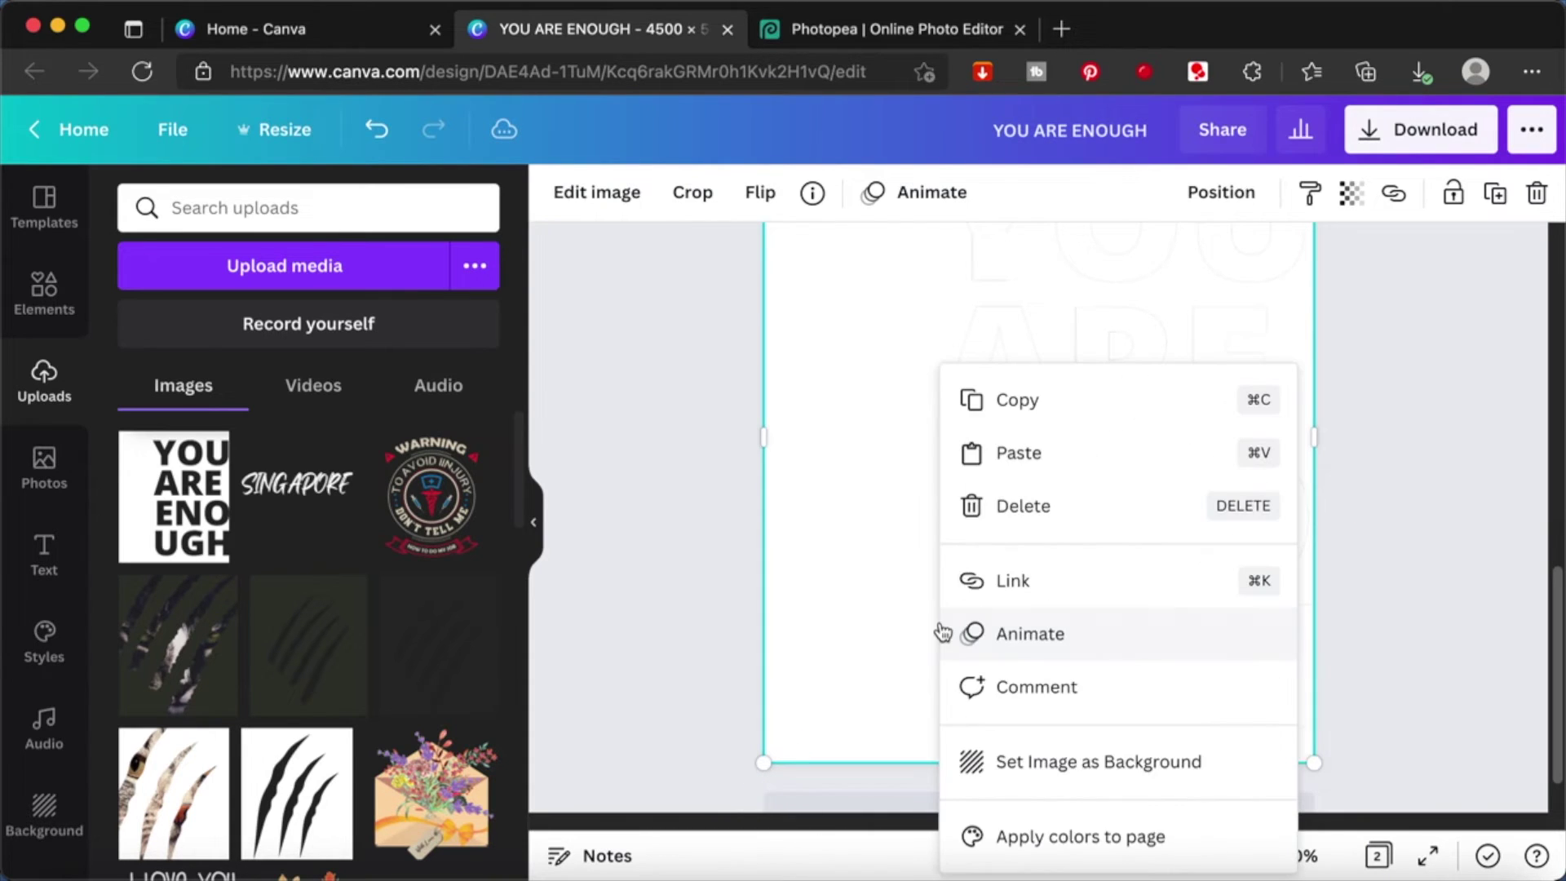
left_click(1440, 565)
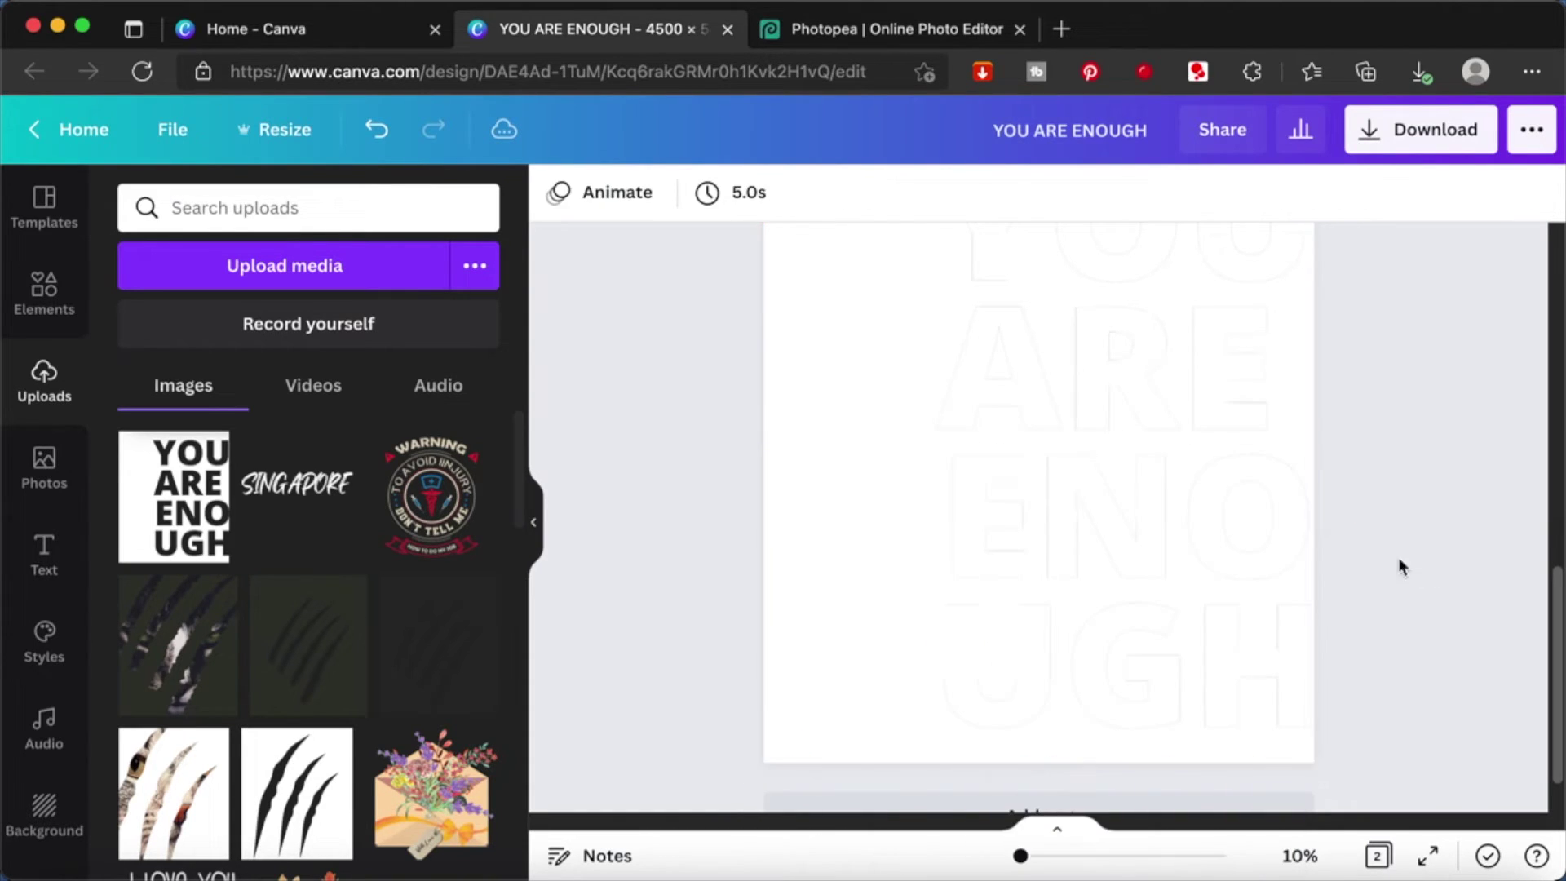
right_click(938, 542)
left_click(1089, 840)
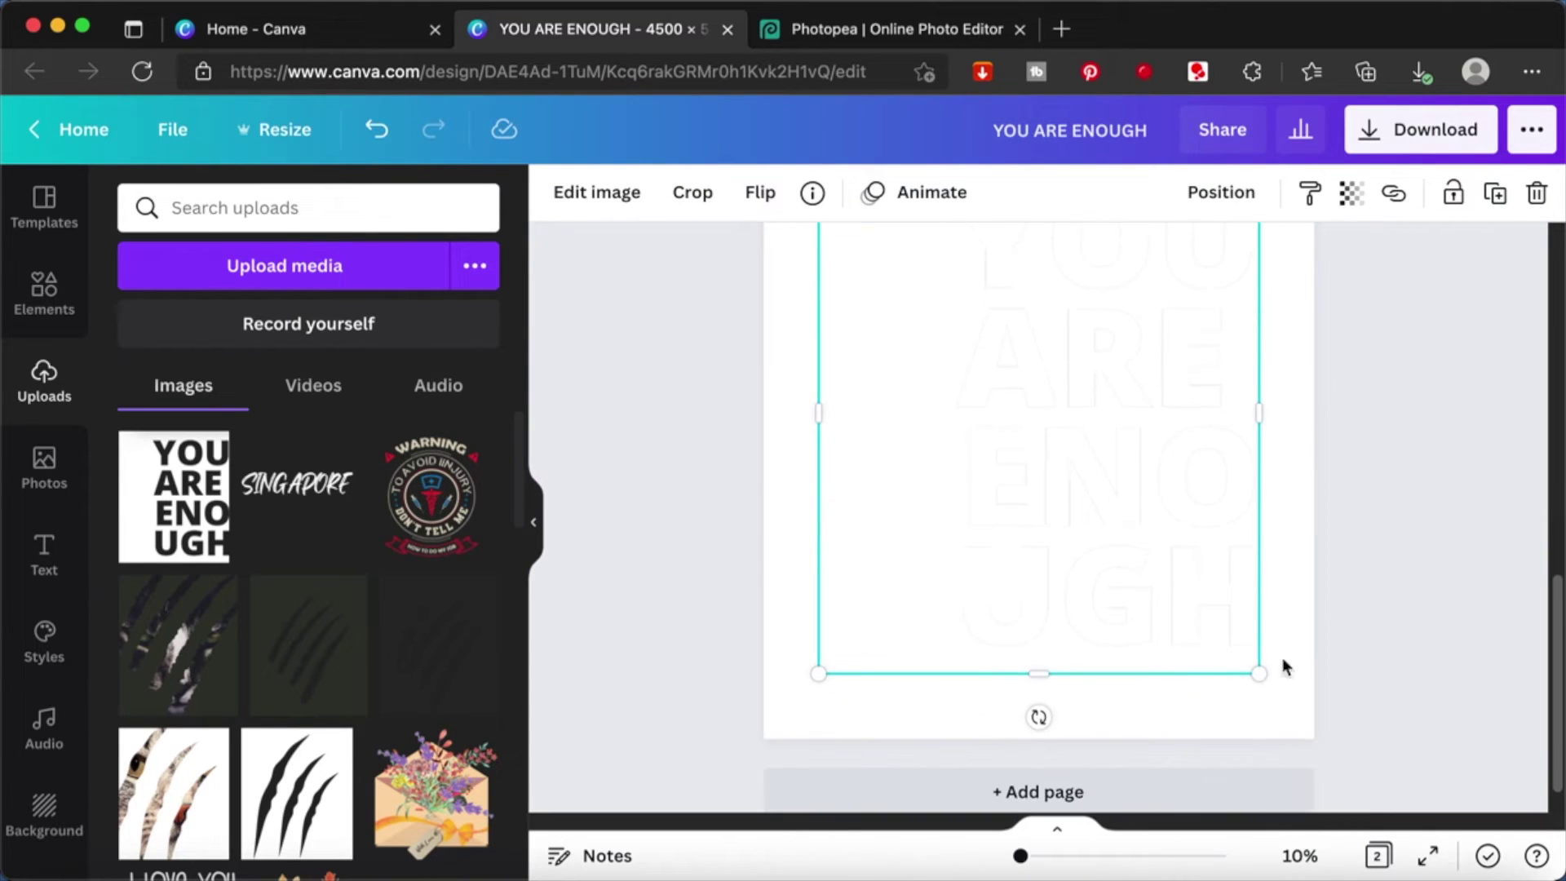
- Enlarge and reposition the lettering past the page corners so it covers all of page 2
left_click_drag(1258, 675, 1342, 764)
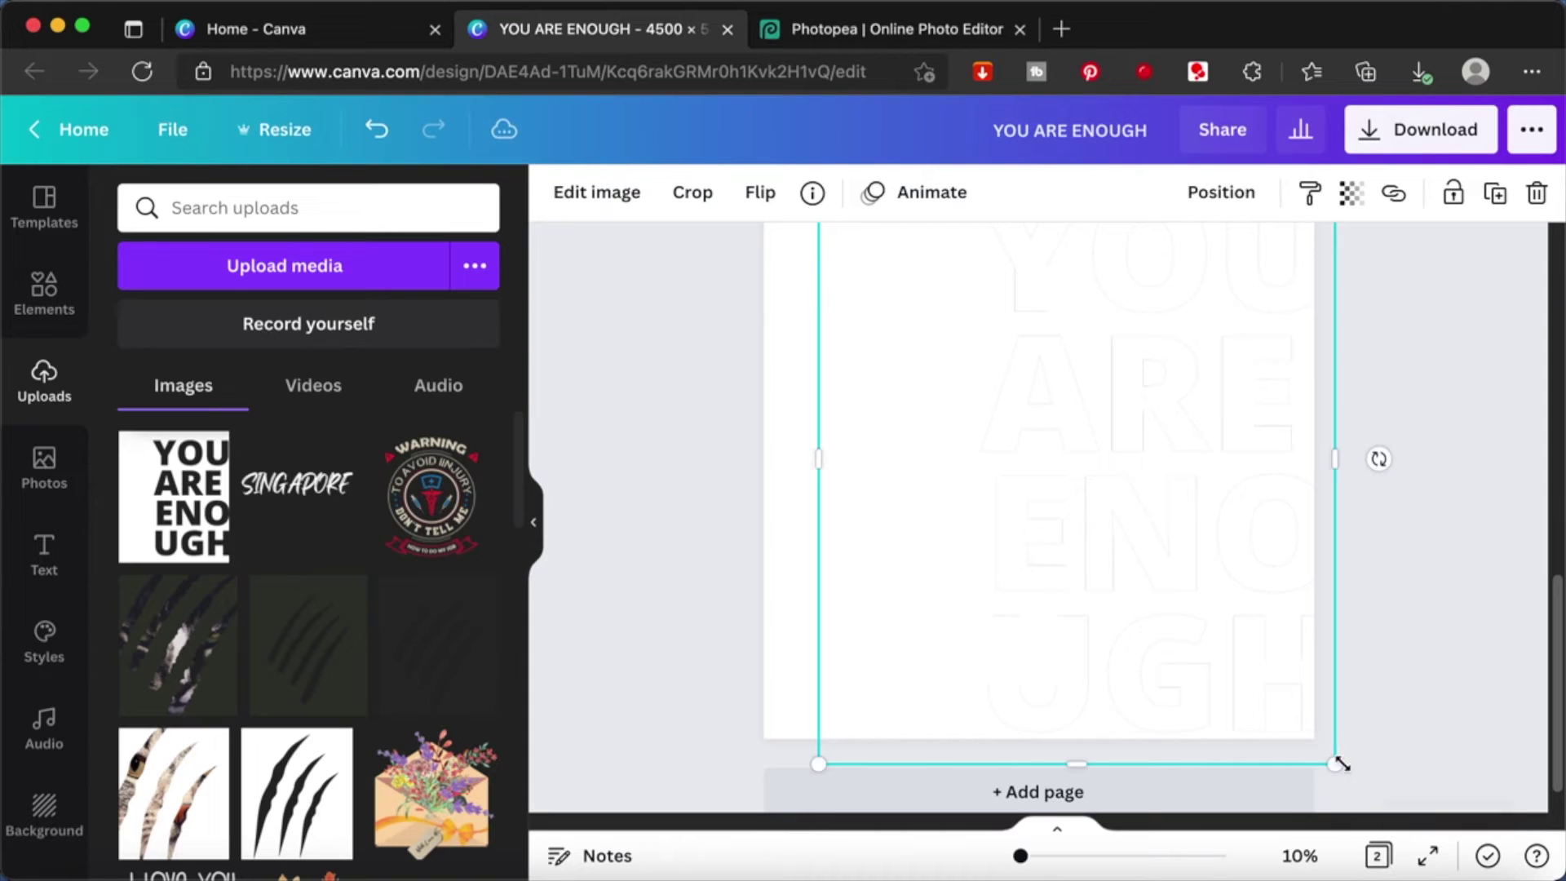
left_click_drag(1049, 577, 1031, 560)
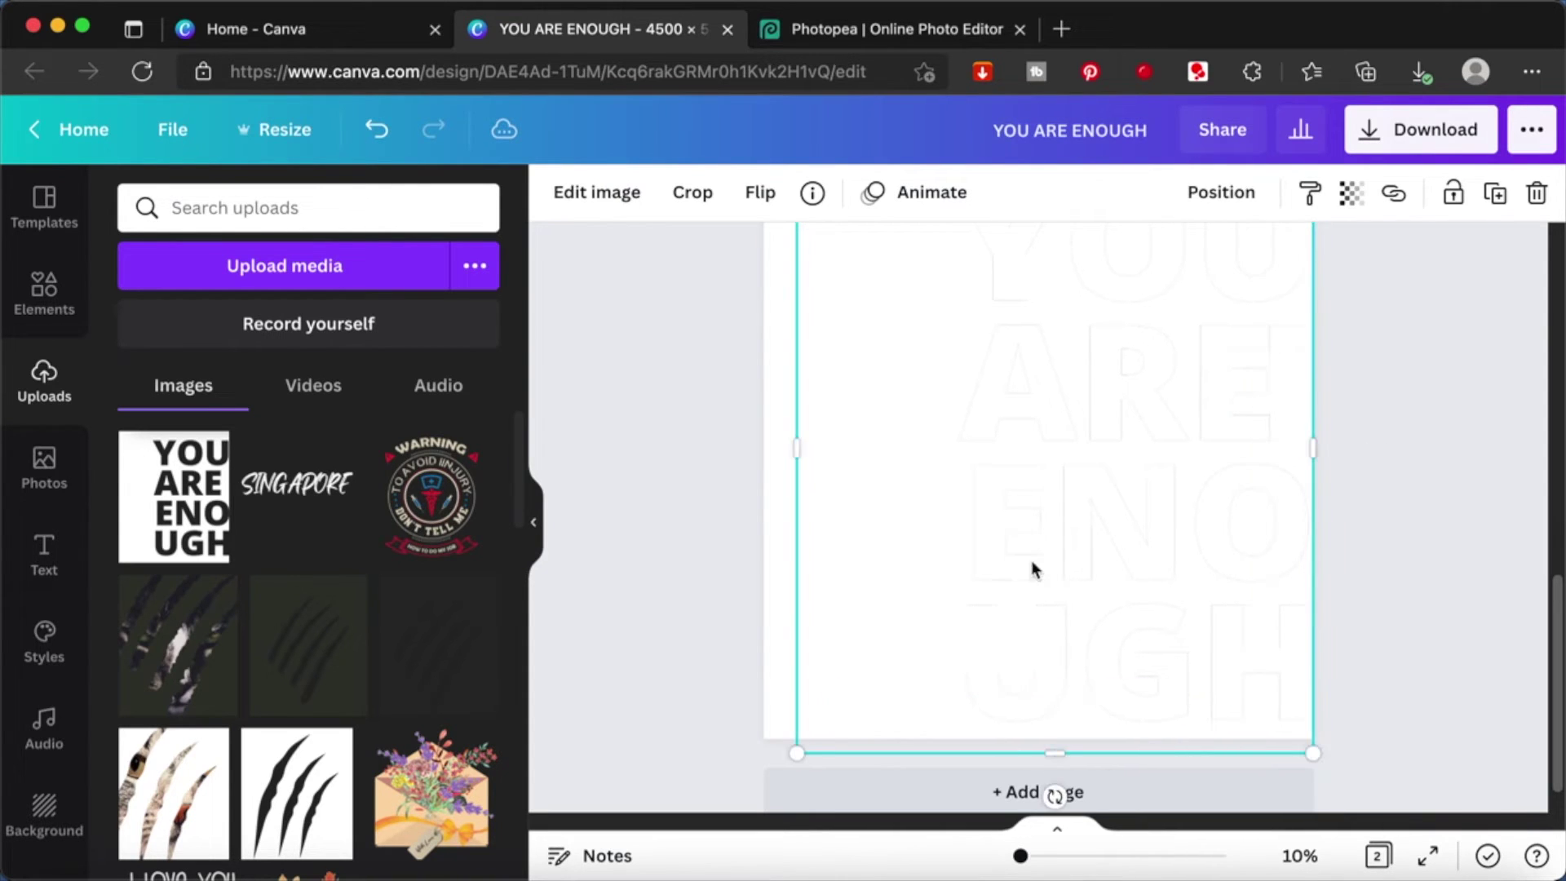
left_click(1353, 530)
scroll(1354, 530, "up", 2)
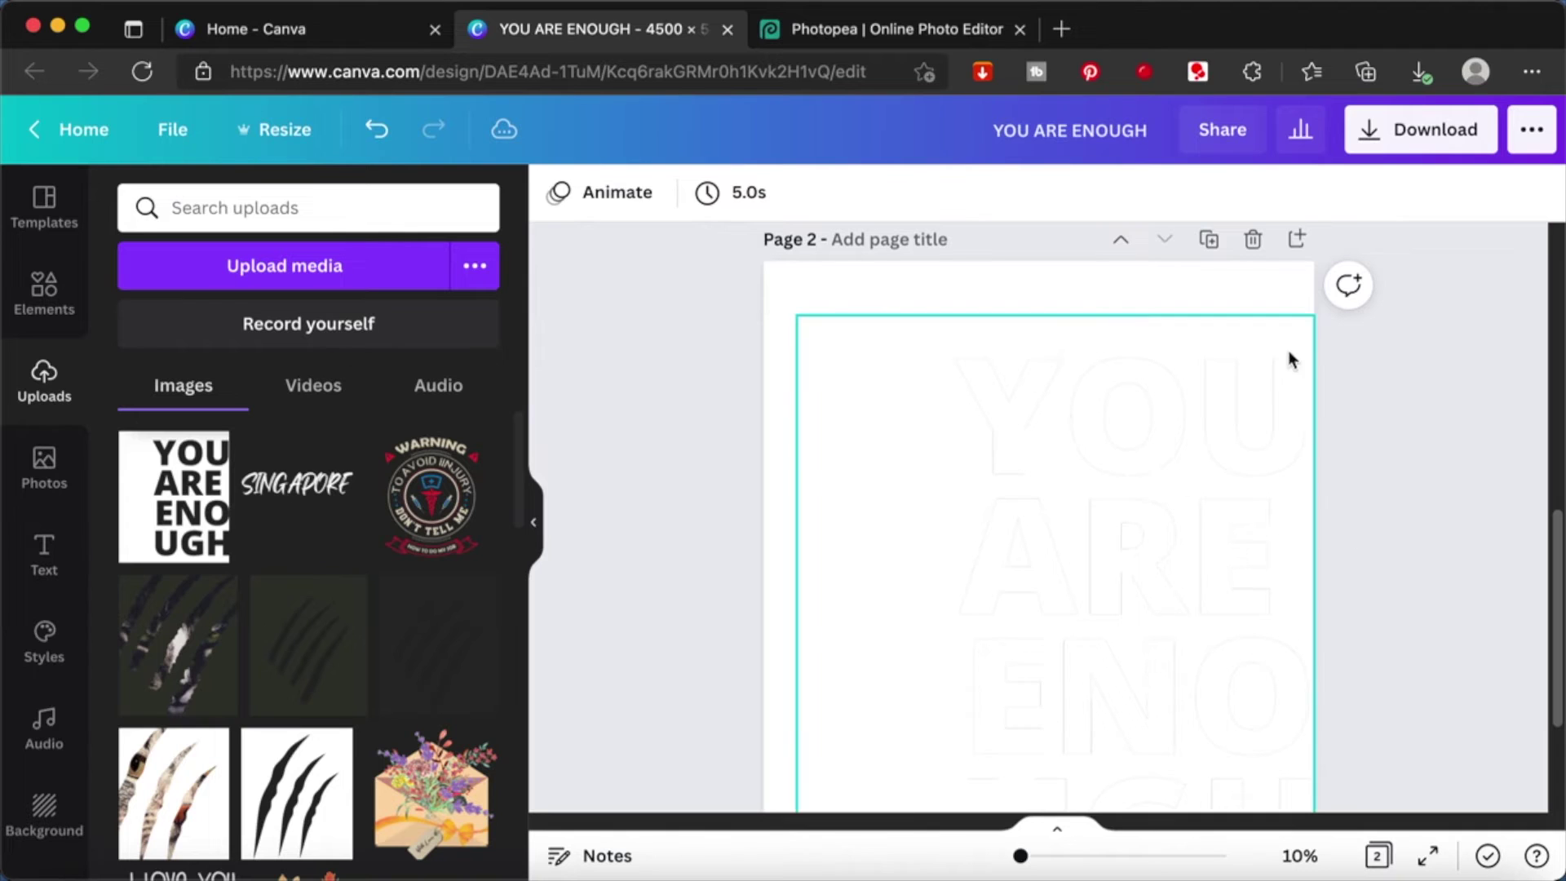
left_click(914, 365)
left_click_drag(795, 313, 720, 243)
left_click(1423, 430)
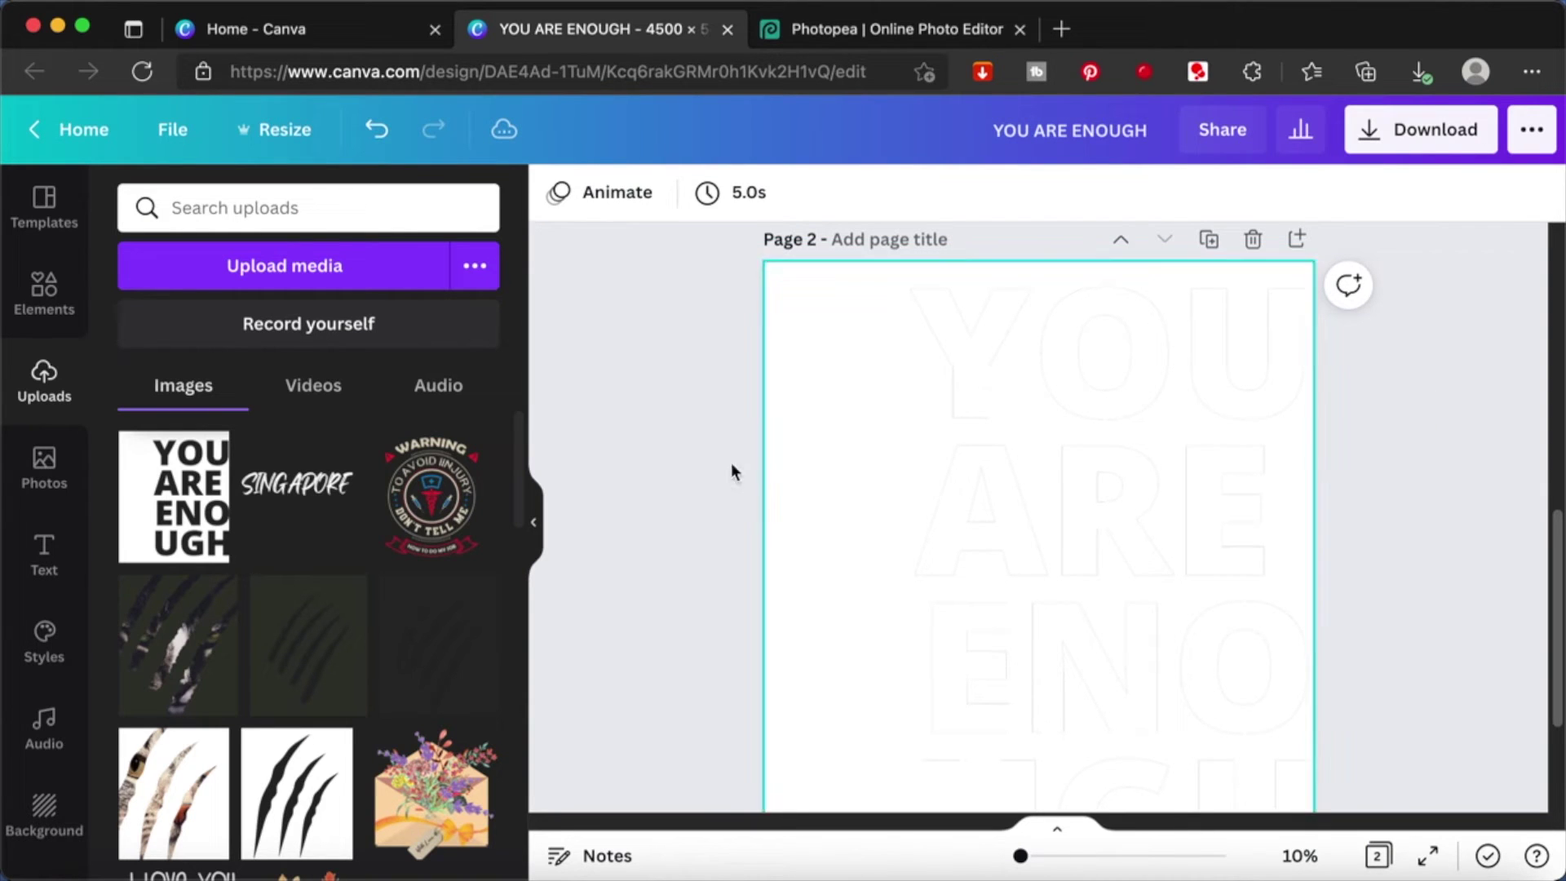
- Add the woman's portrait from Photos to page 2 and move it to the top-left
left_click(31, 473)
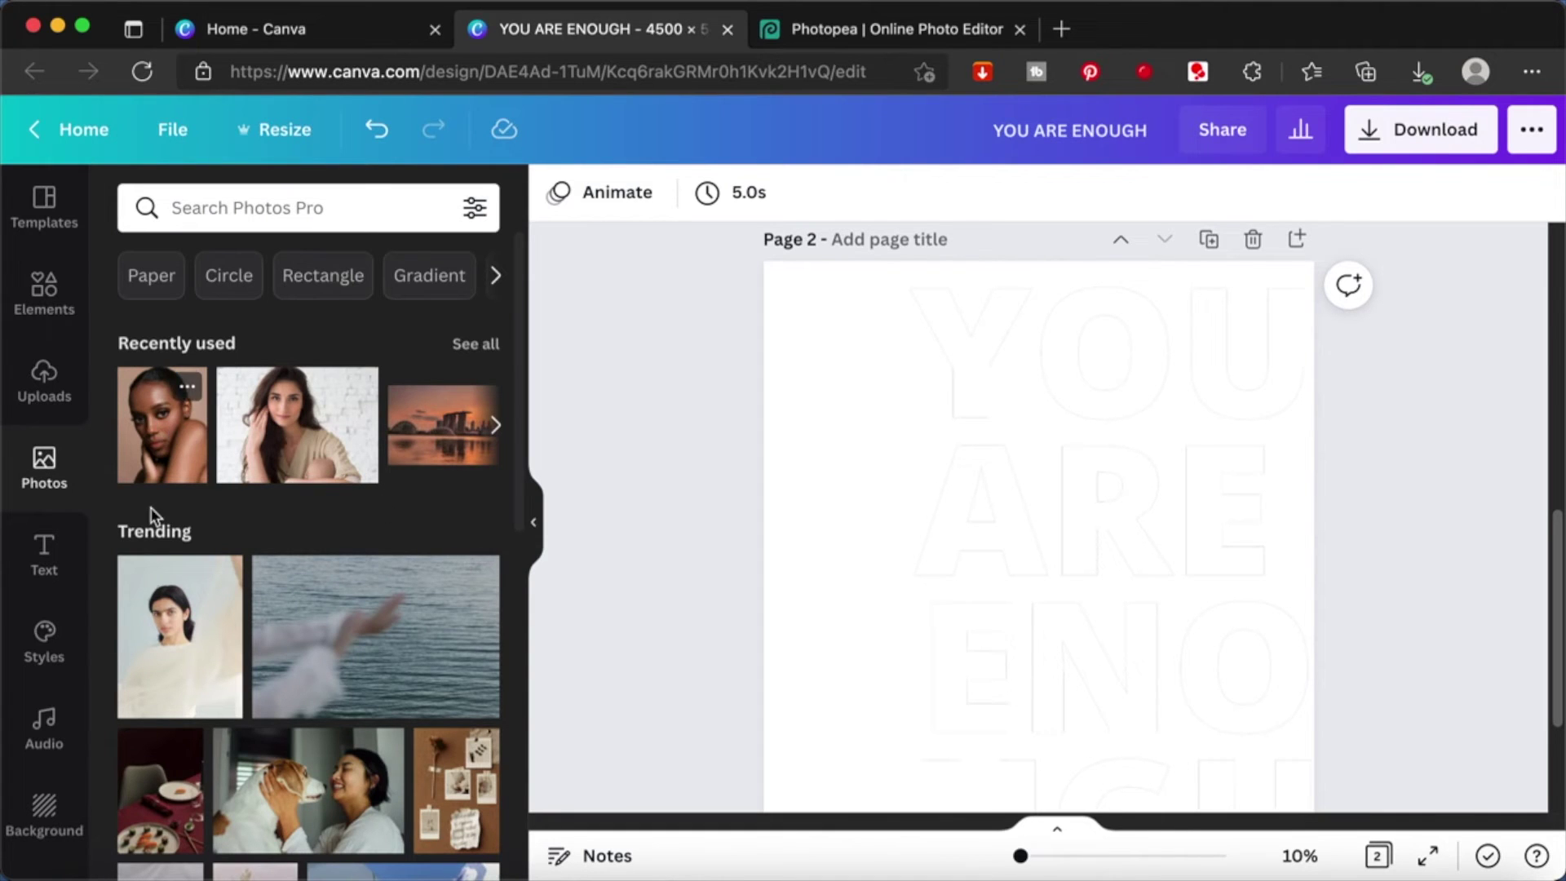
left_click(159, 448)
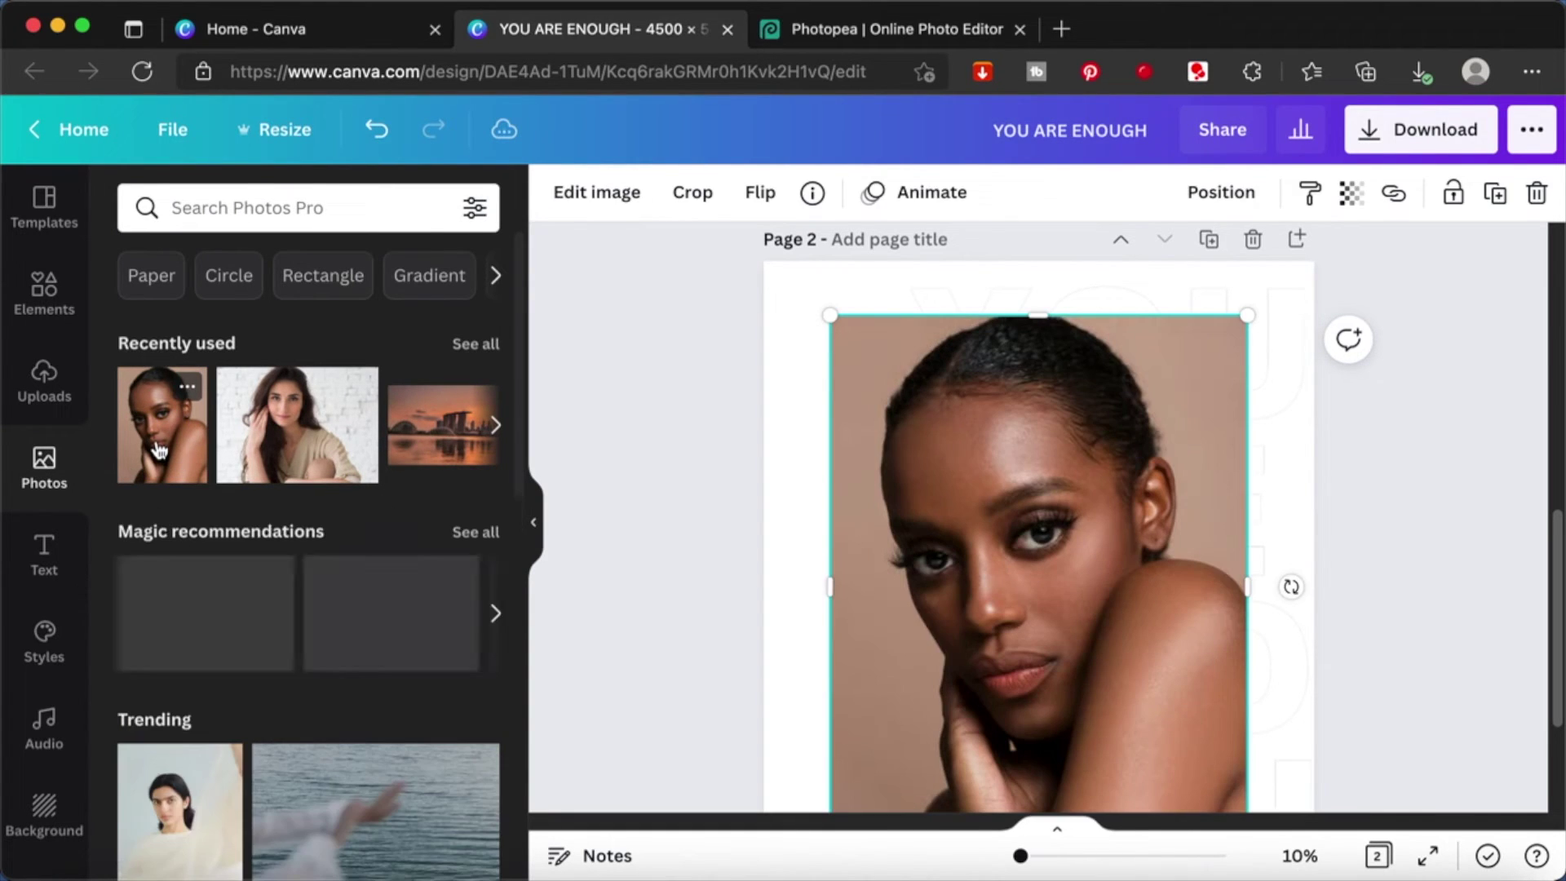
left_click_drag(971, 500, 901, 446)
right_click(904, 450)
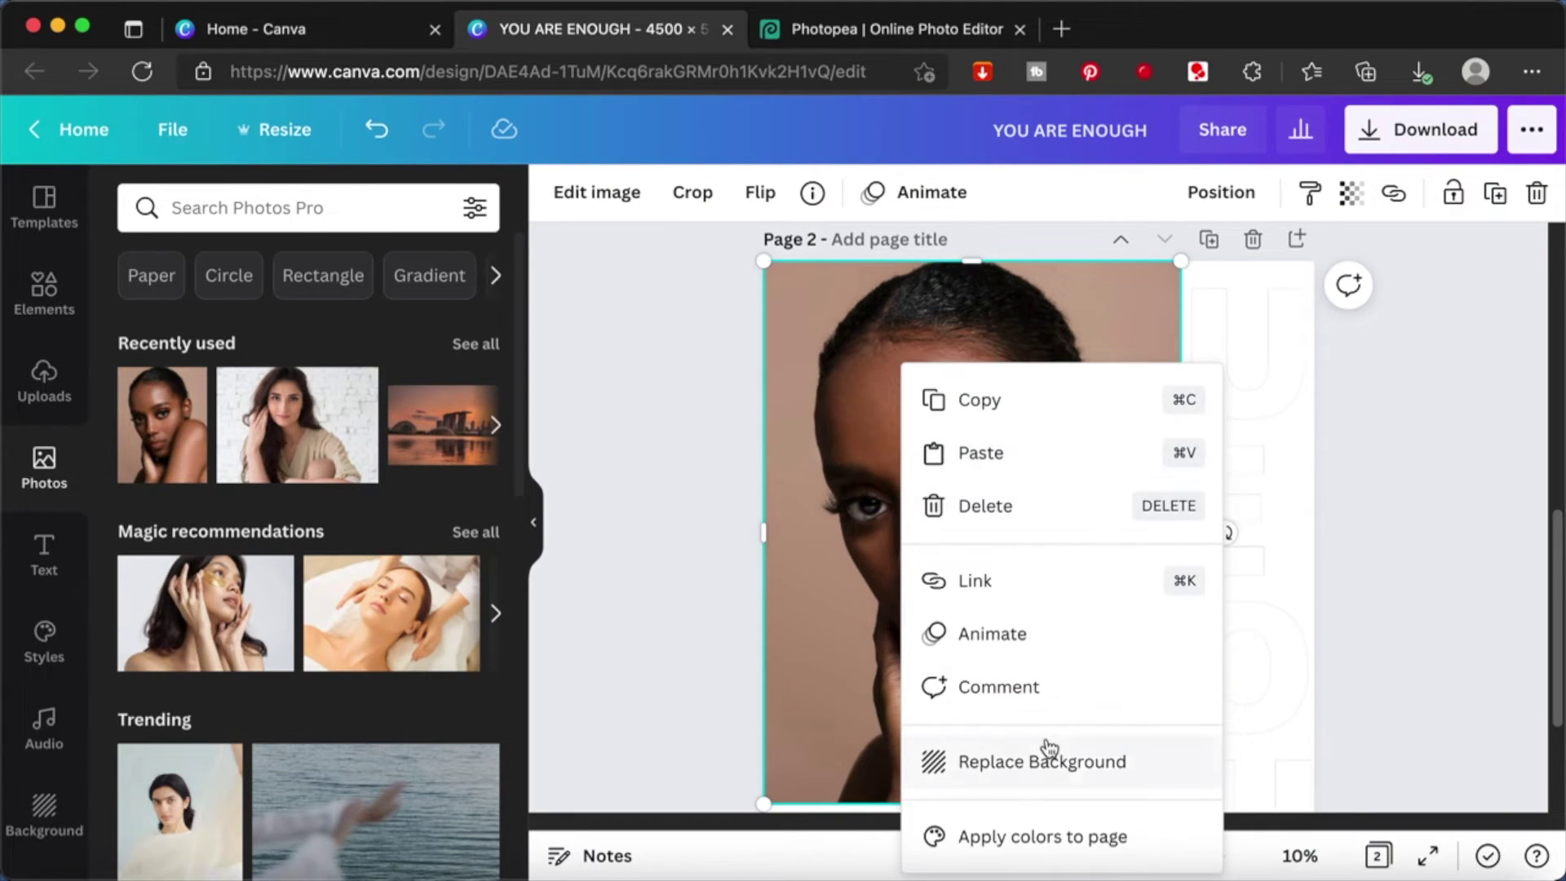
scroll(1310, 514, "down", 2)
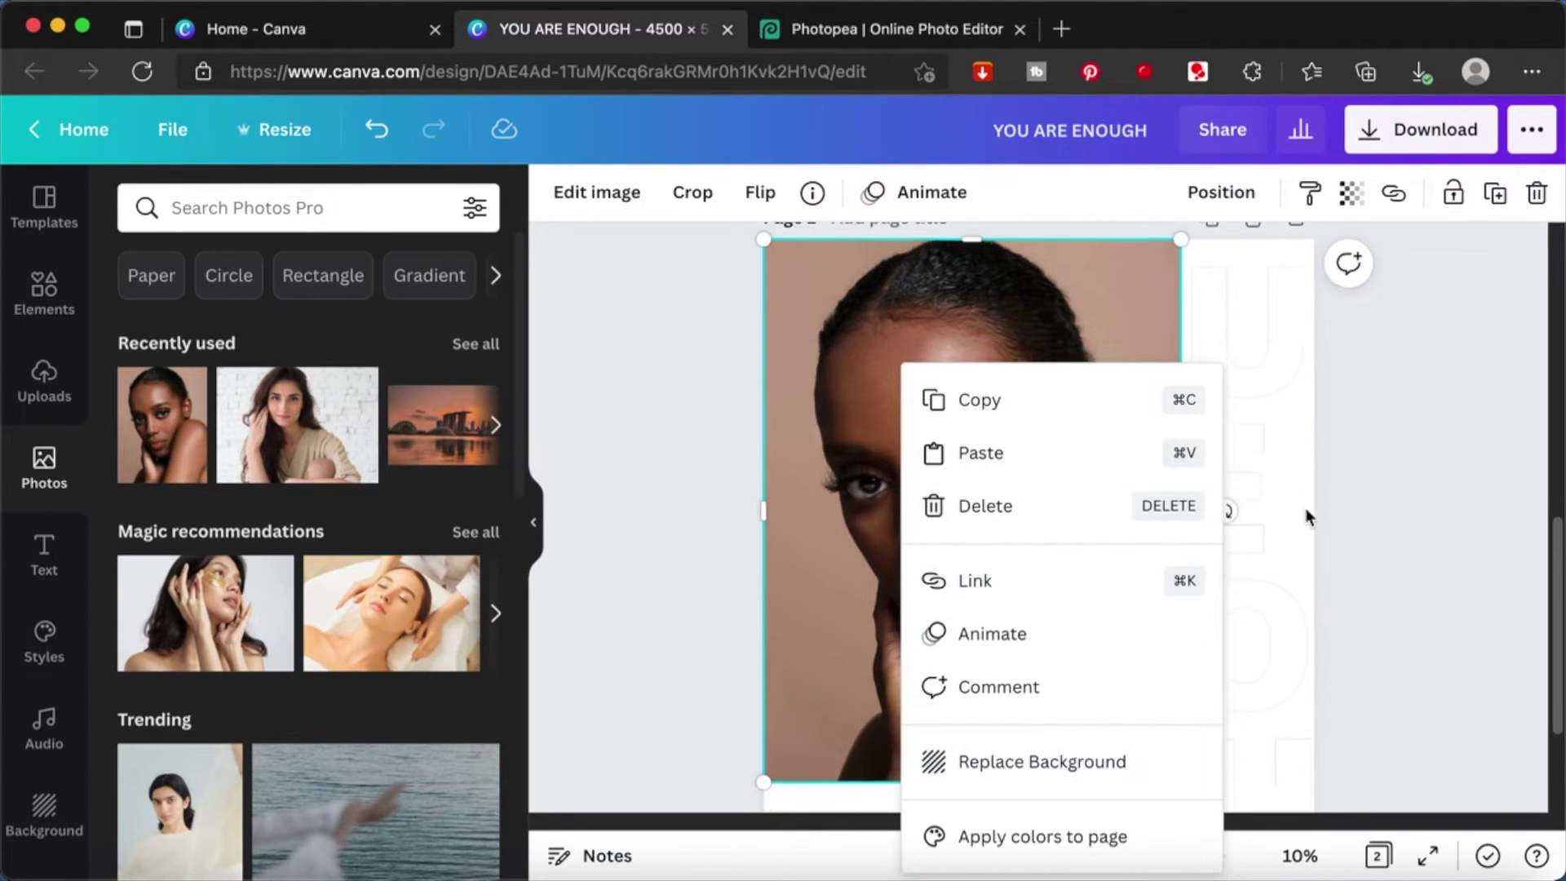
left_click(1480, 361)
- Detach the lettering from the page background and move it over the portrait photo
left_click(1269, 360)
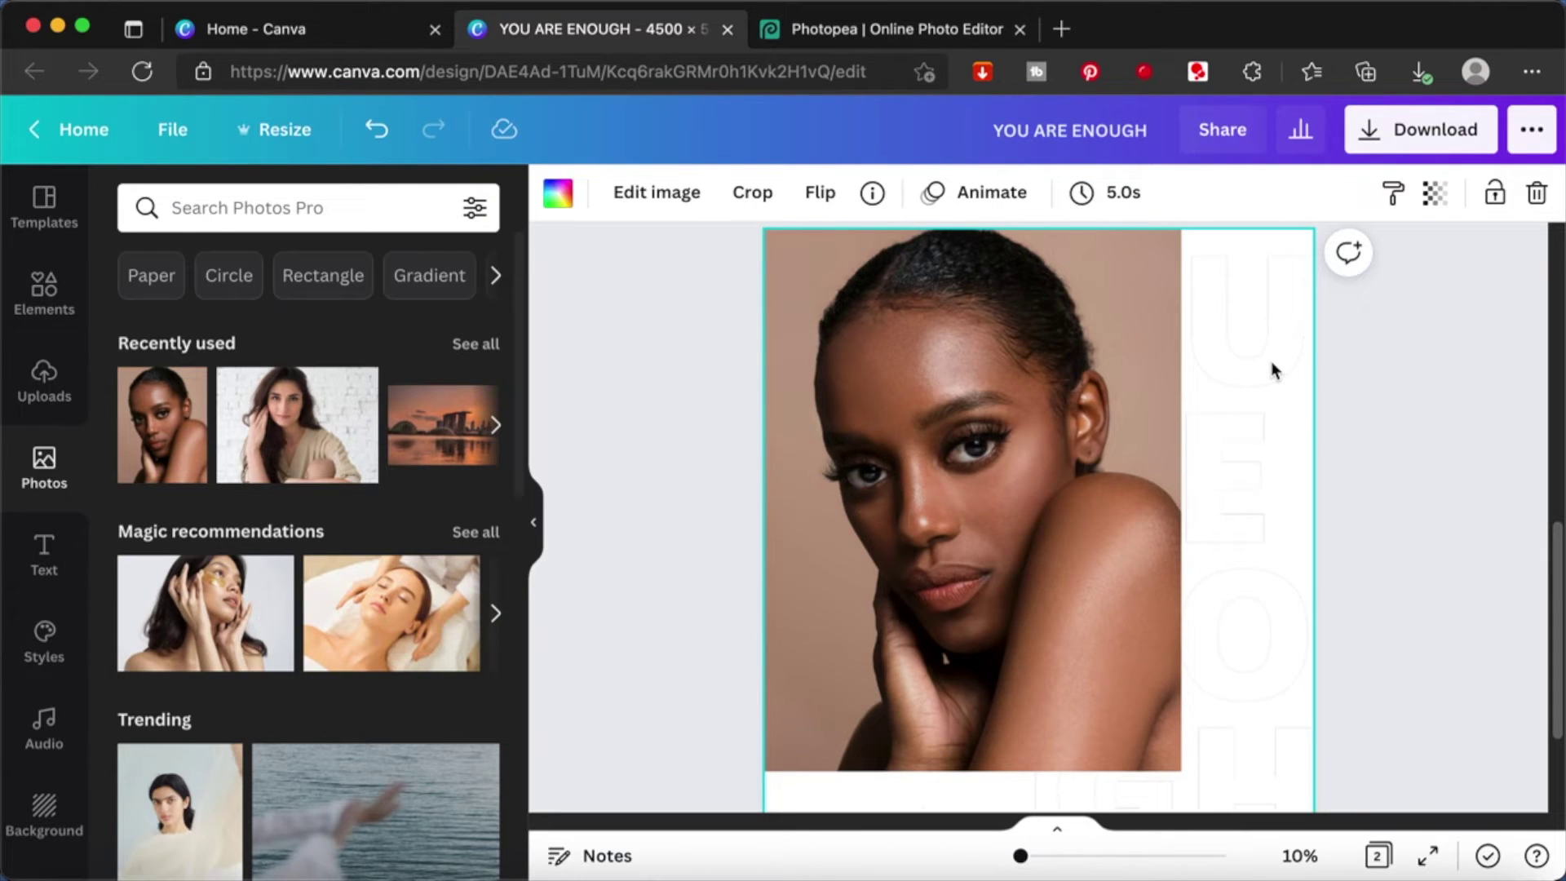
right_click(1272, 366)
left_click(1107, 720)
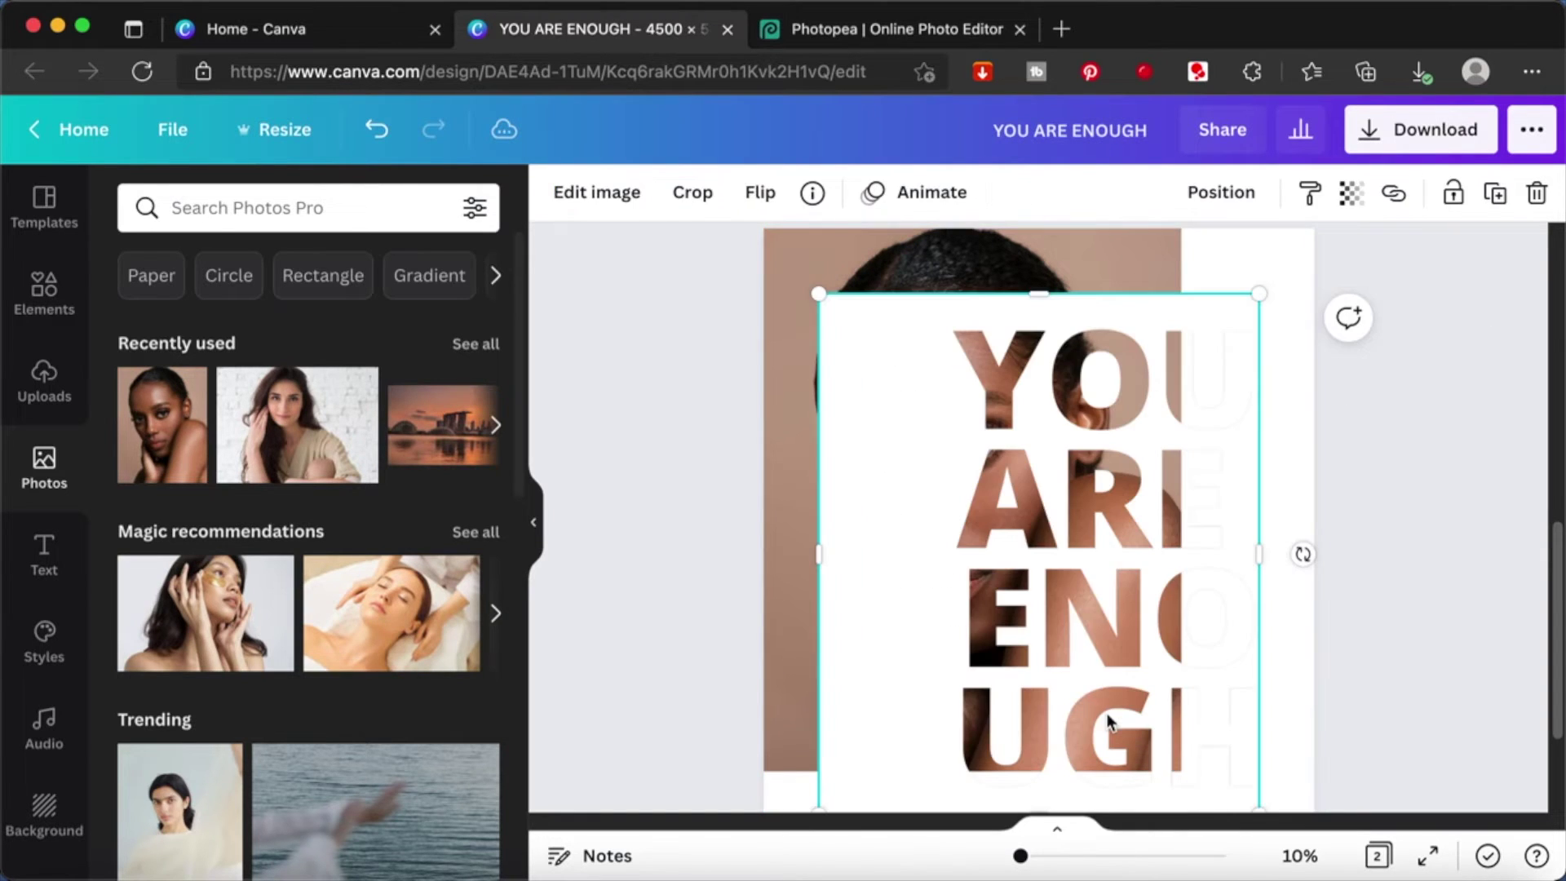
left_click_drag(1122, 512, 1171, 433)
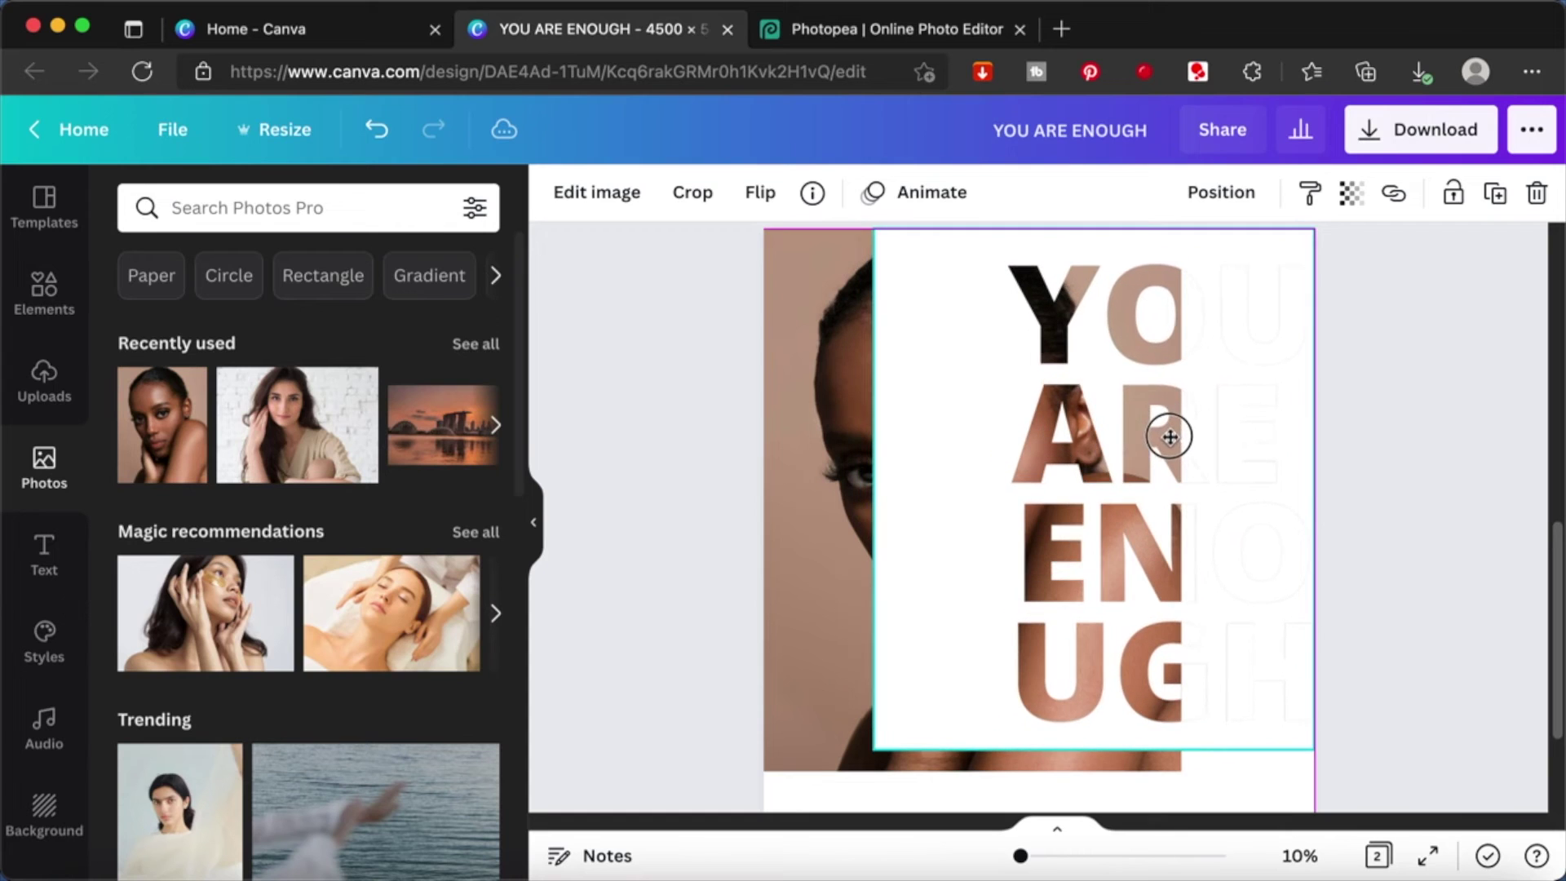
- Enlarge the portrait photo and stretch the lettering so both fill page 2
scroll(1289, 469, "down", 2)
left_click(854, 630)
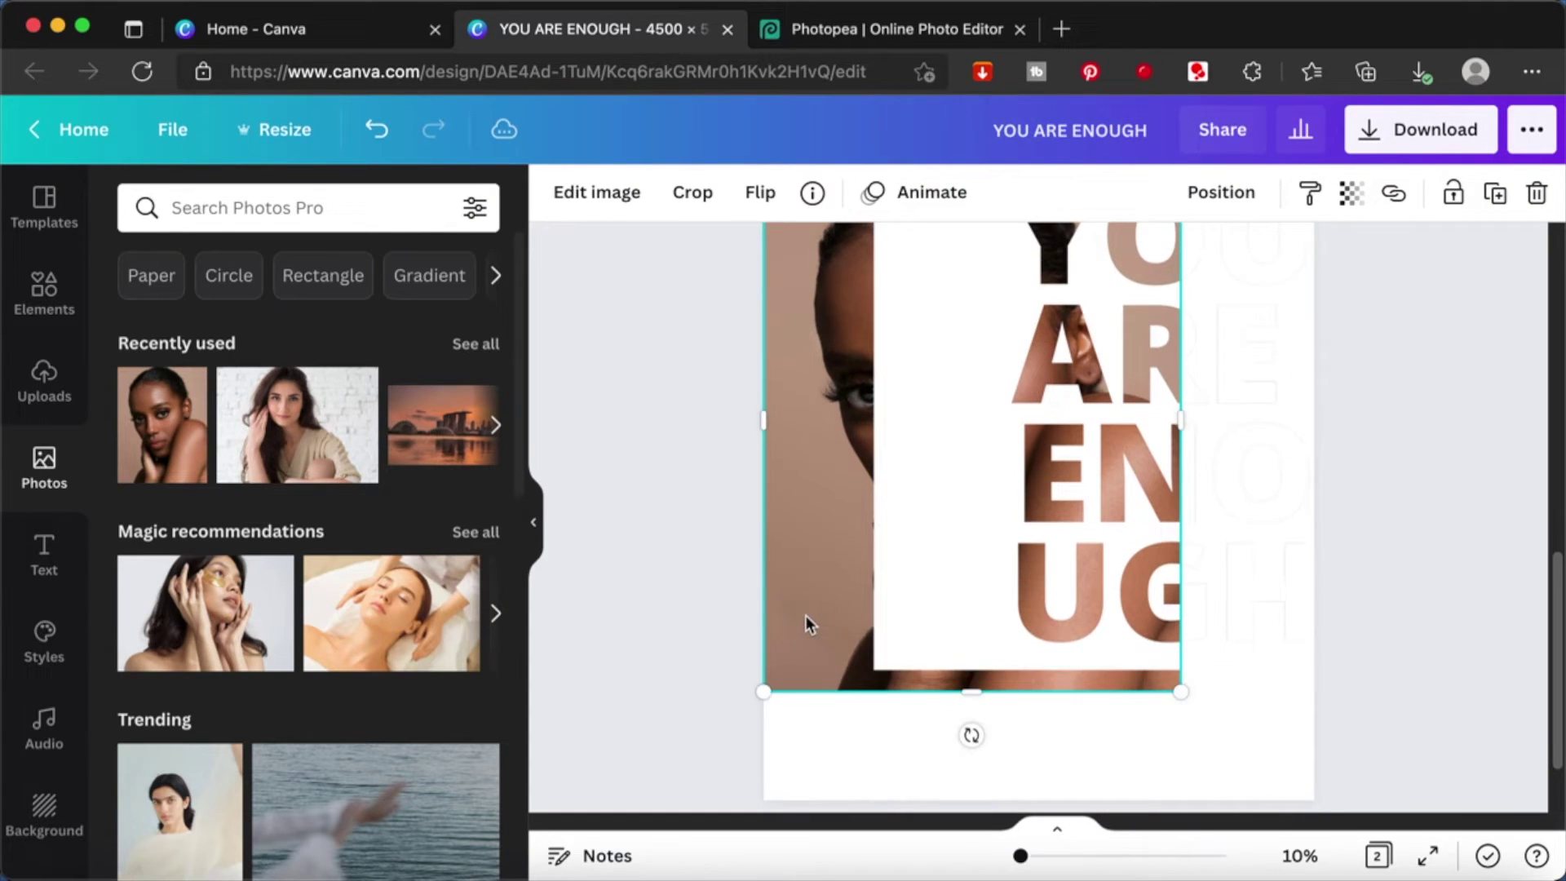
scroll(808, 622, "down", 2)
left_click_drag(1183, 598, 1363, 743)
scroll(1483, 597, "up", 3)
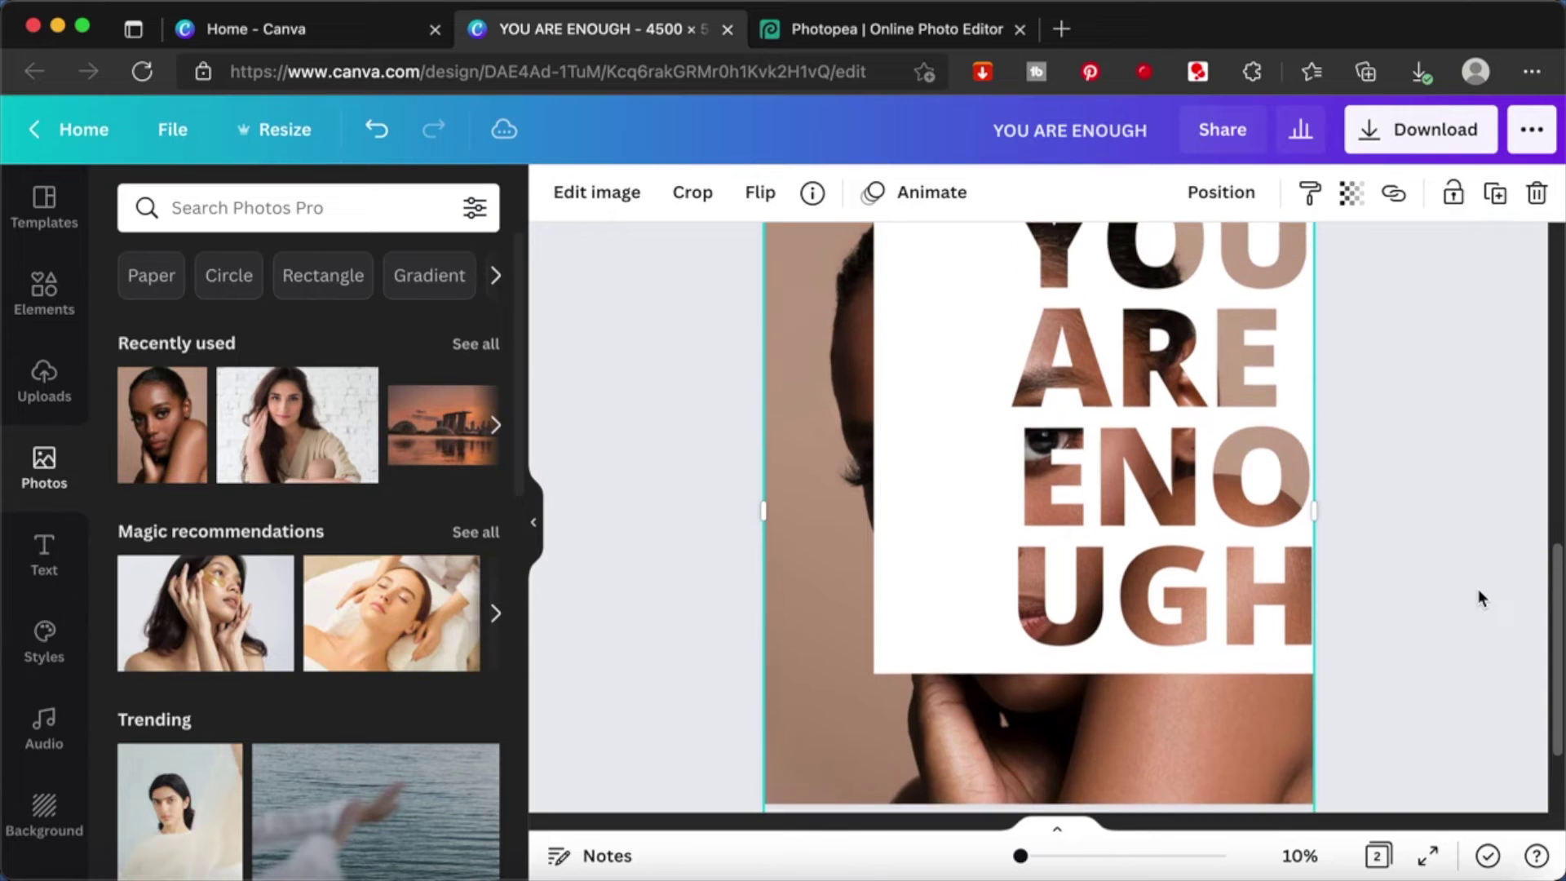
left_click(1024, 484)
scroll(1023, 484, "down", 3)
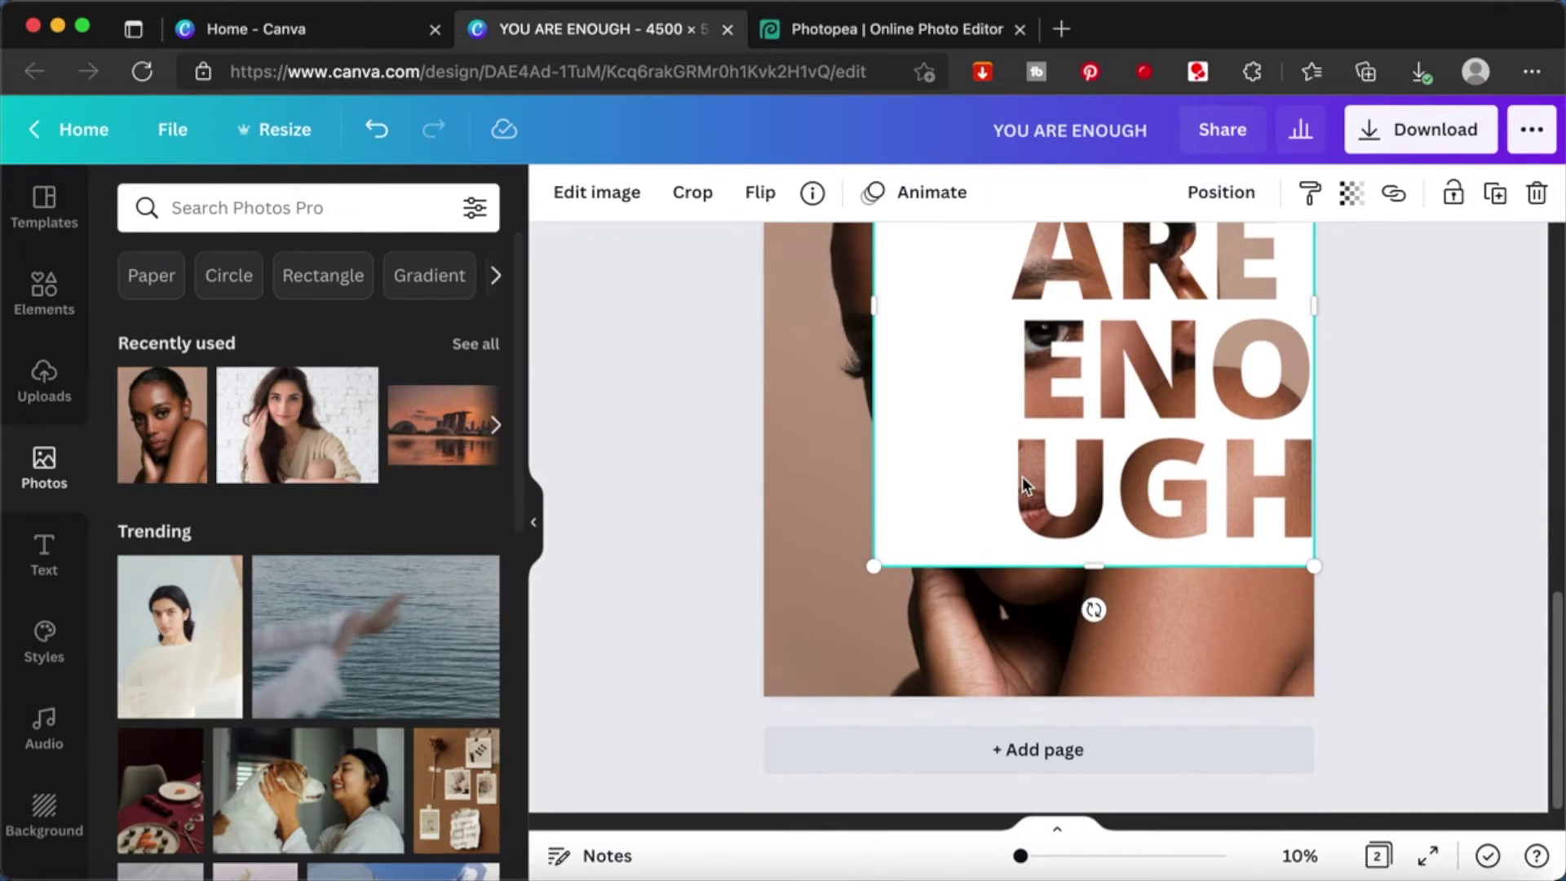
left_click_drag(871, 605, 804, 733)
left_click(1453, 402)
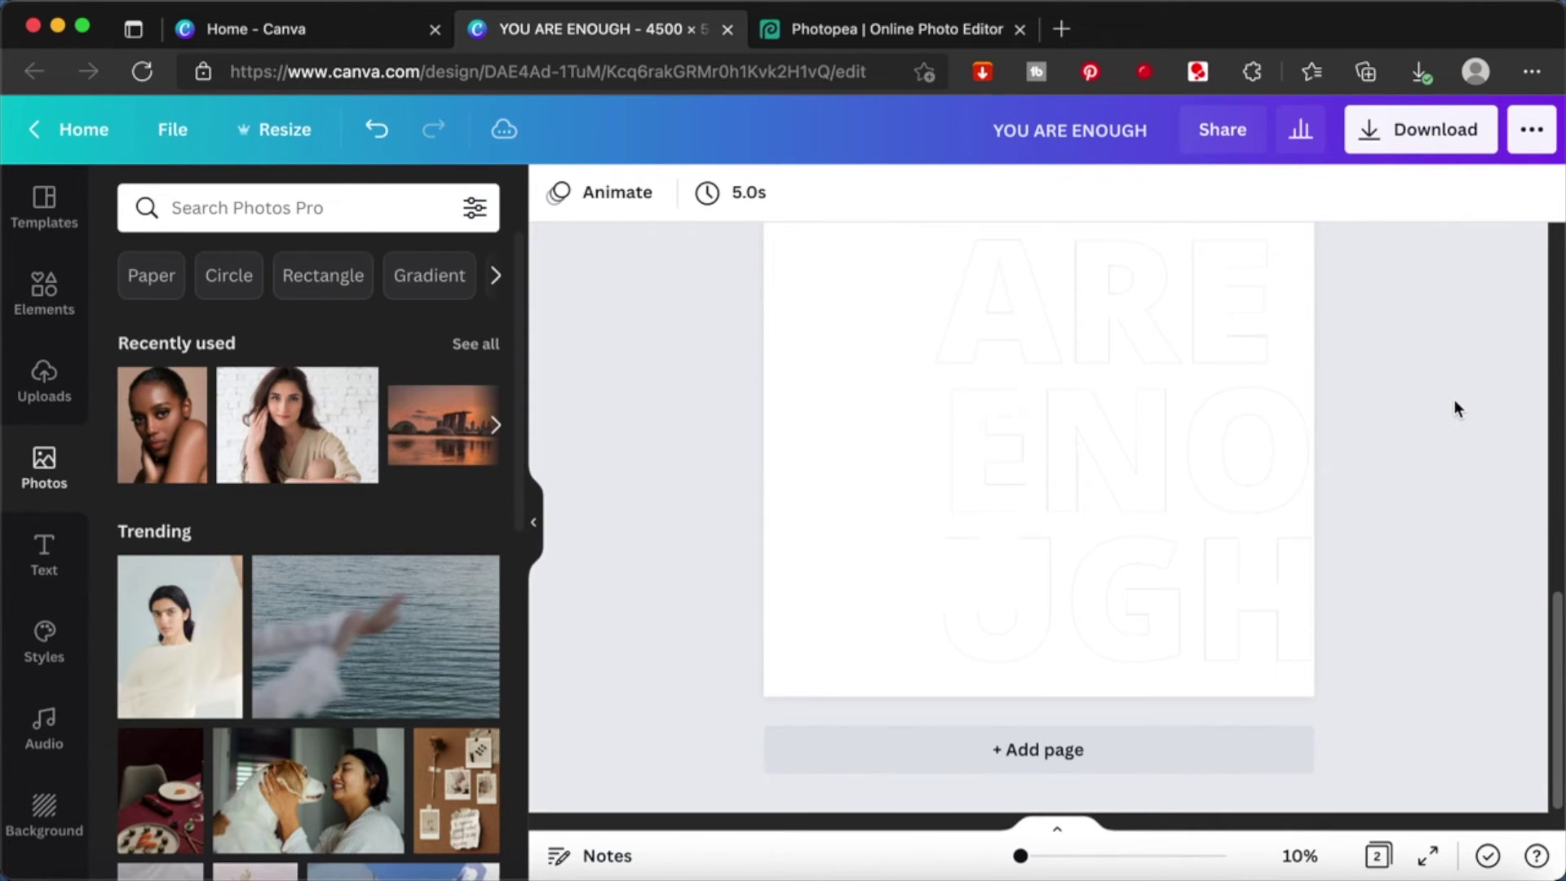
- Undo to compare the letters without the photo, then restore the photo fill
key("super+z")
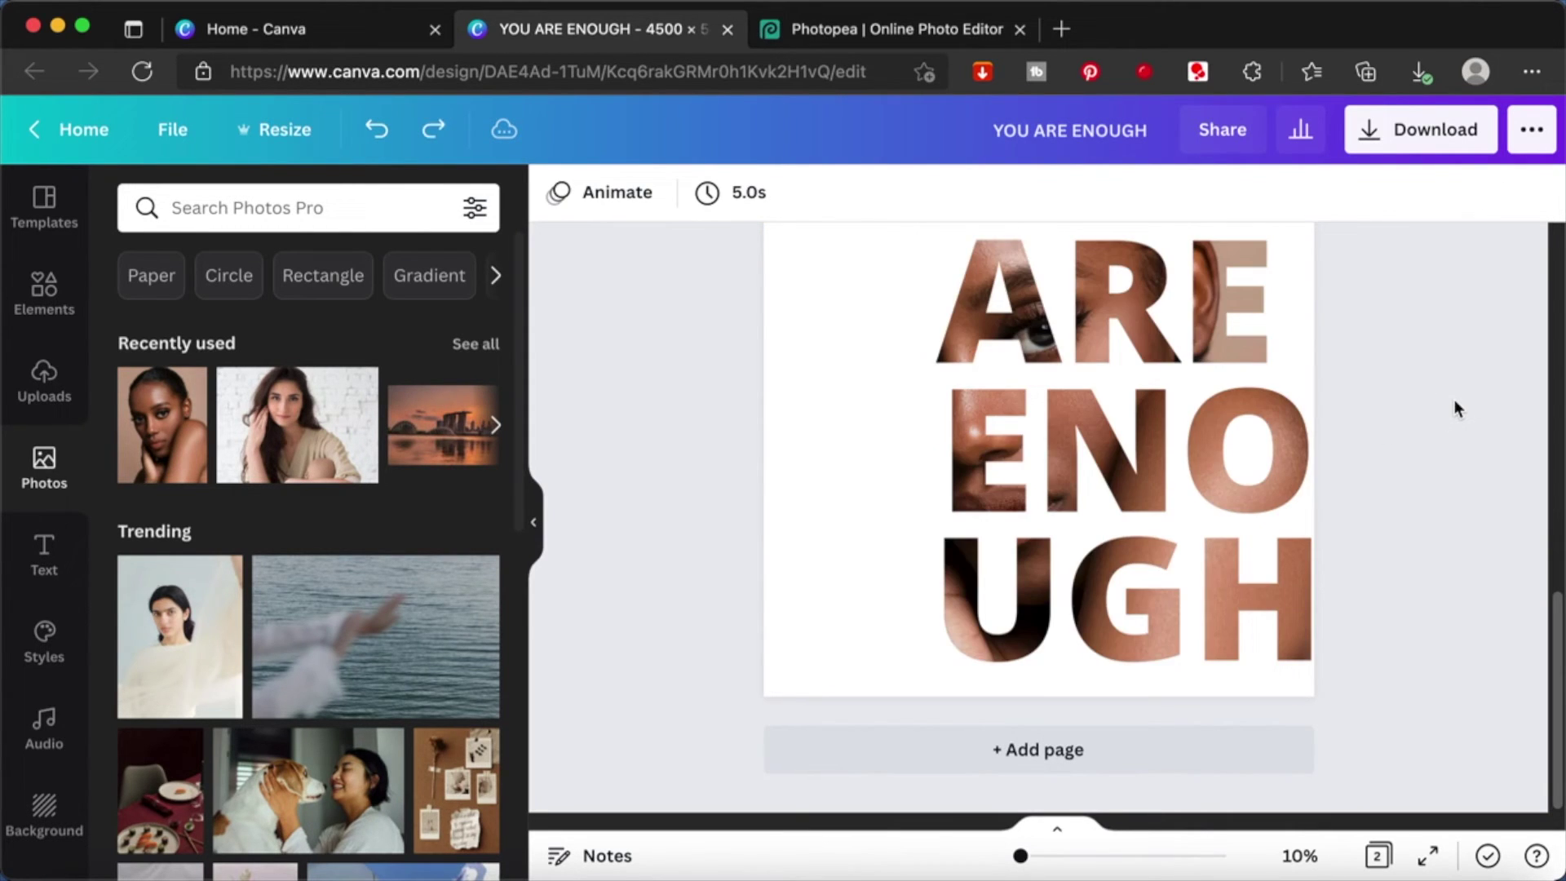
scroll(1455, 399, "up", 3)
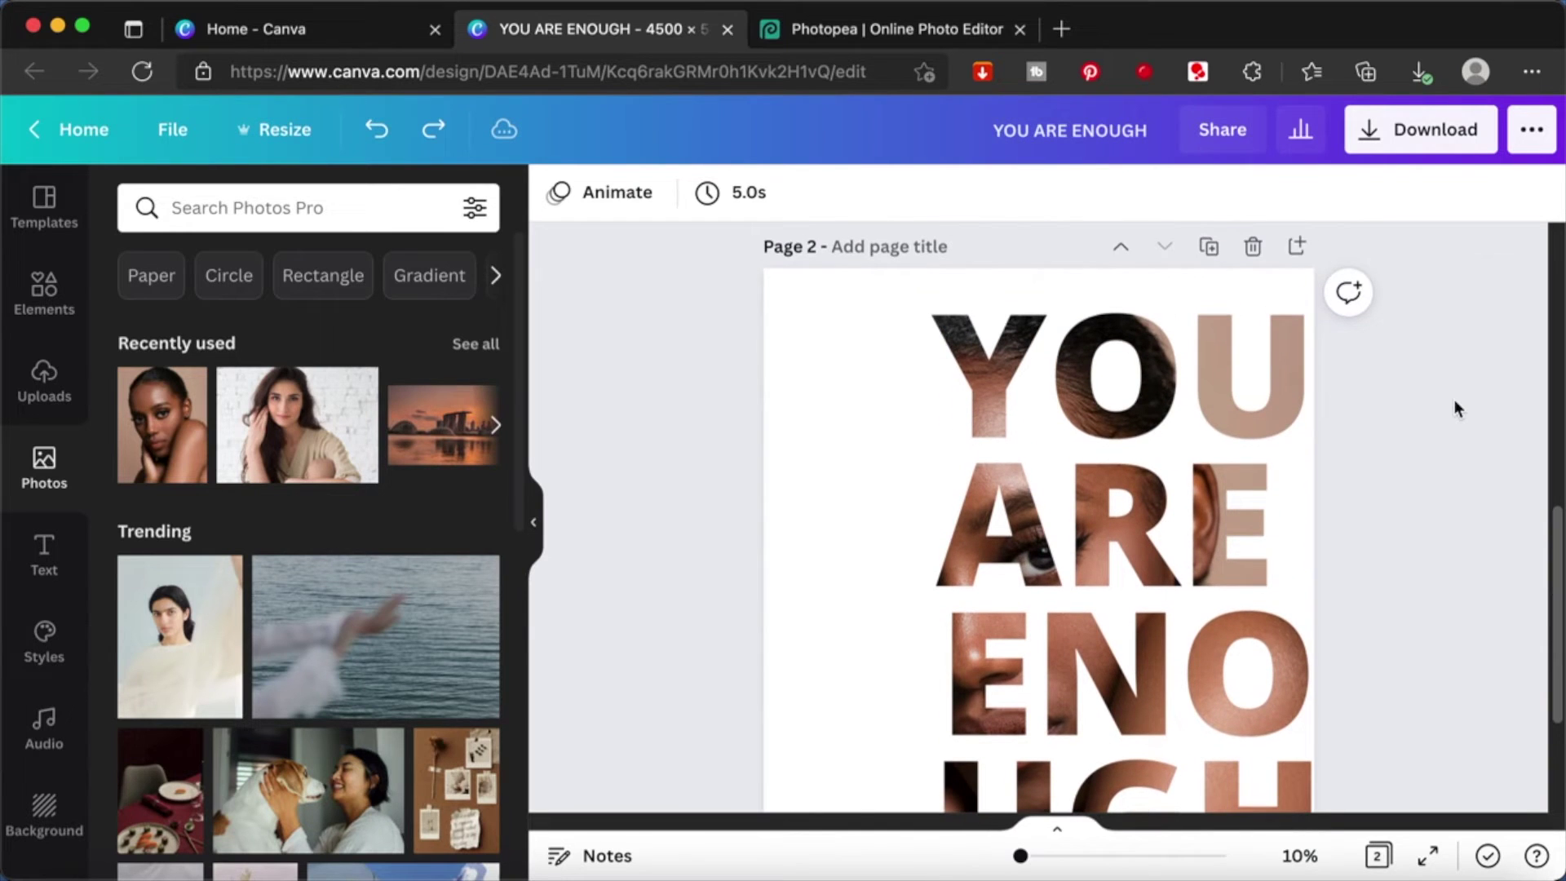
scroll(1454, 400, "down", 1)
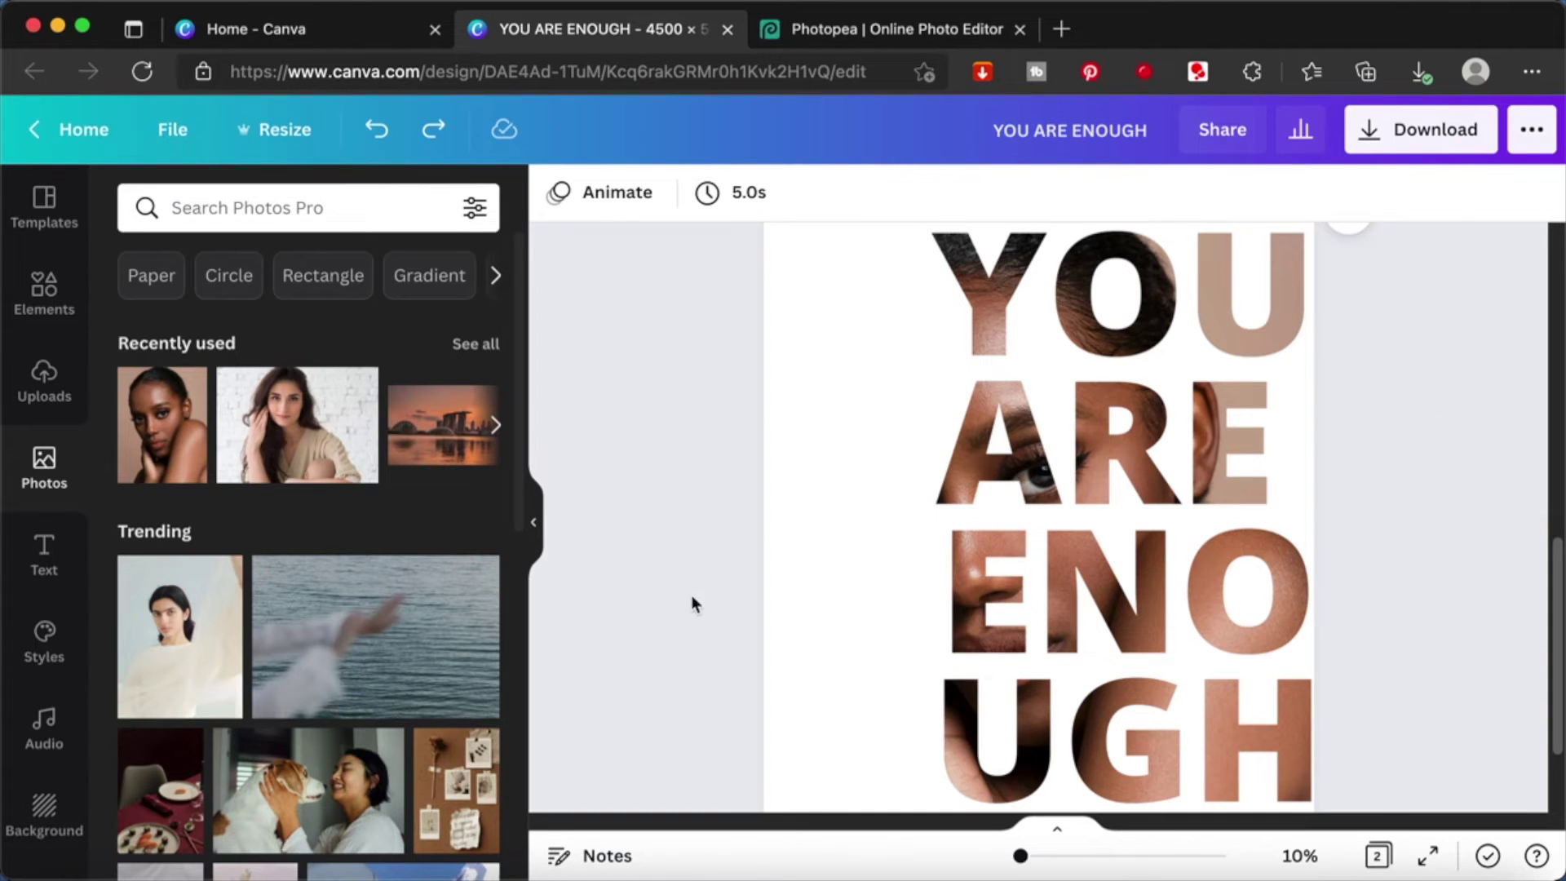
left_click(845, 551)
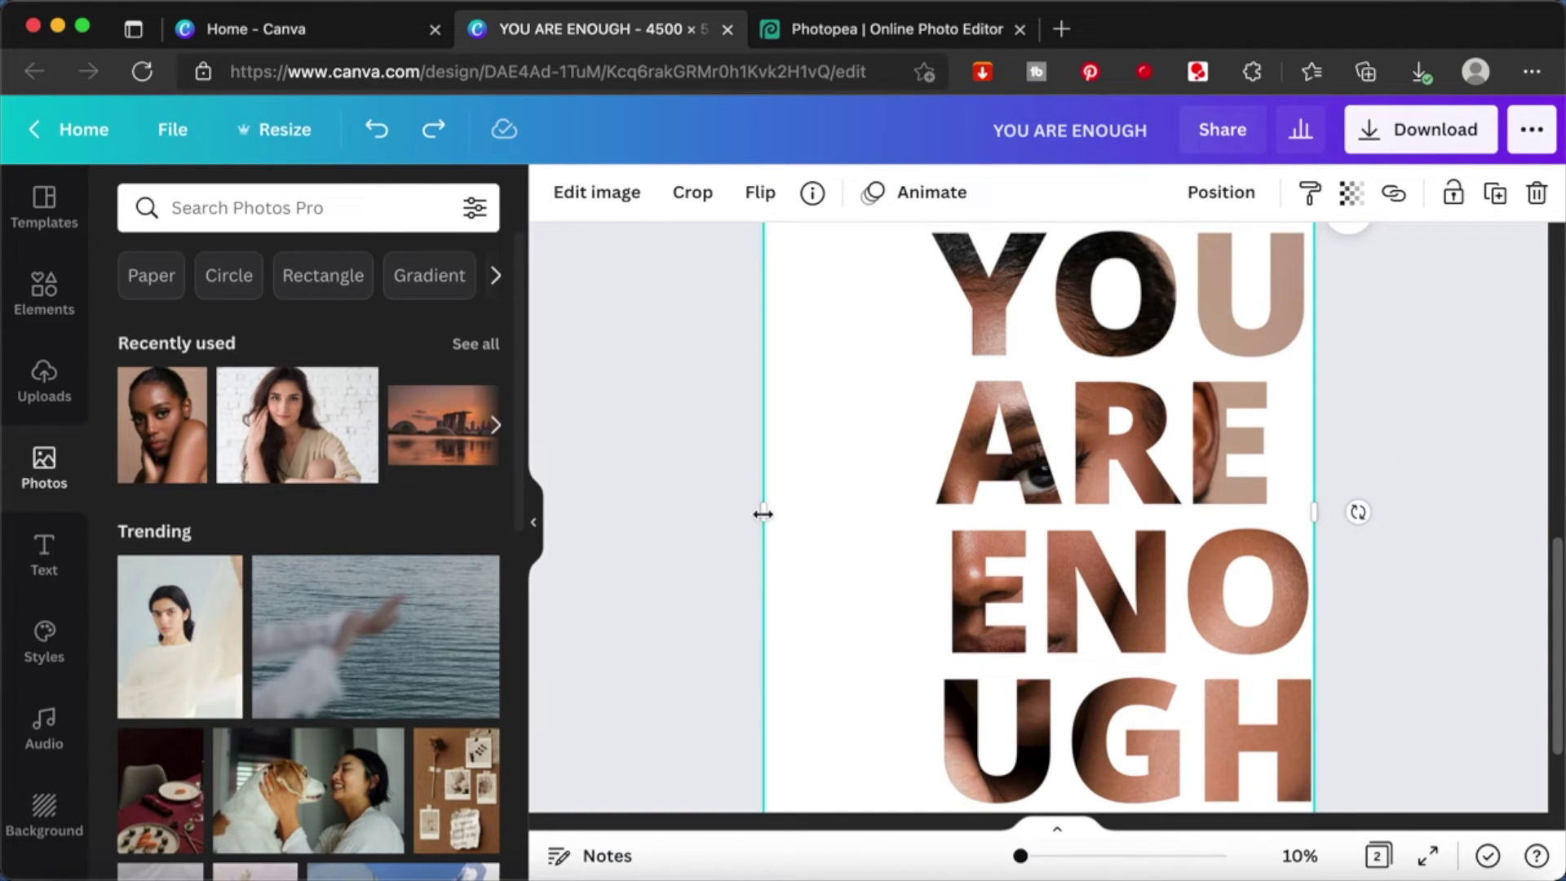
key("Delete")
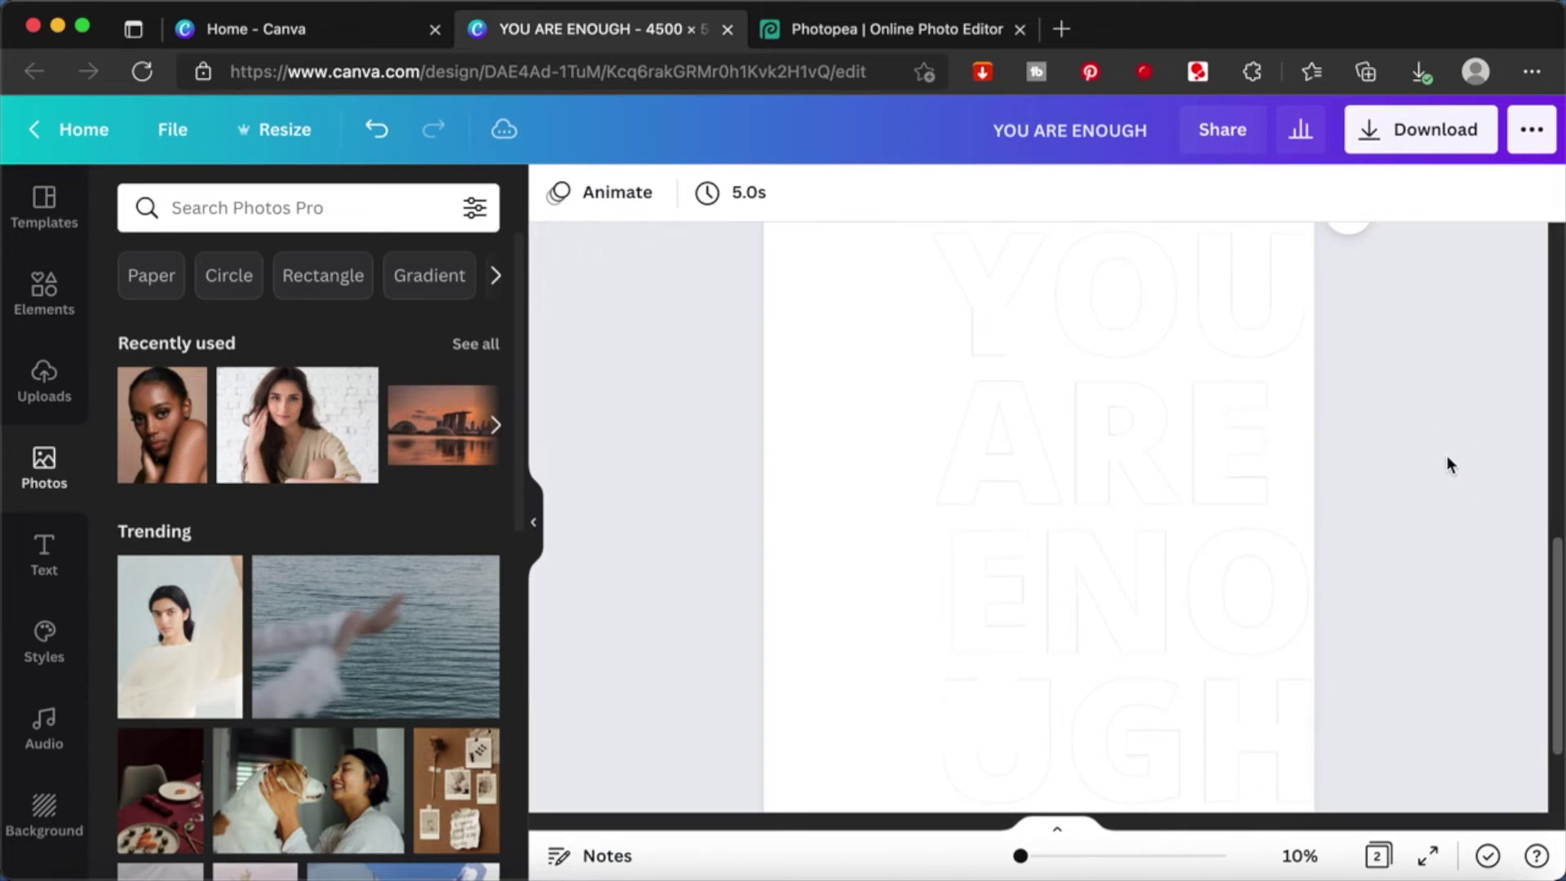
key("super+z")
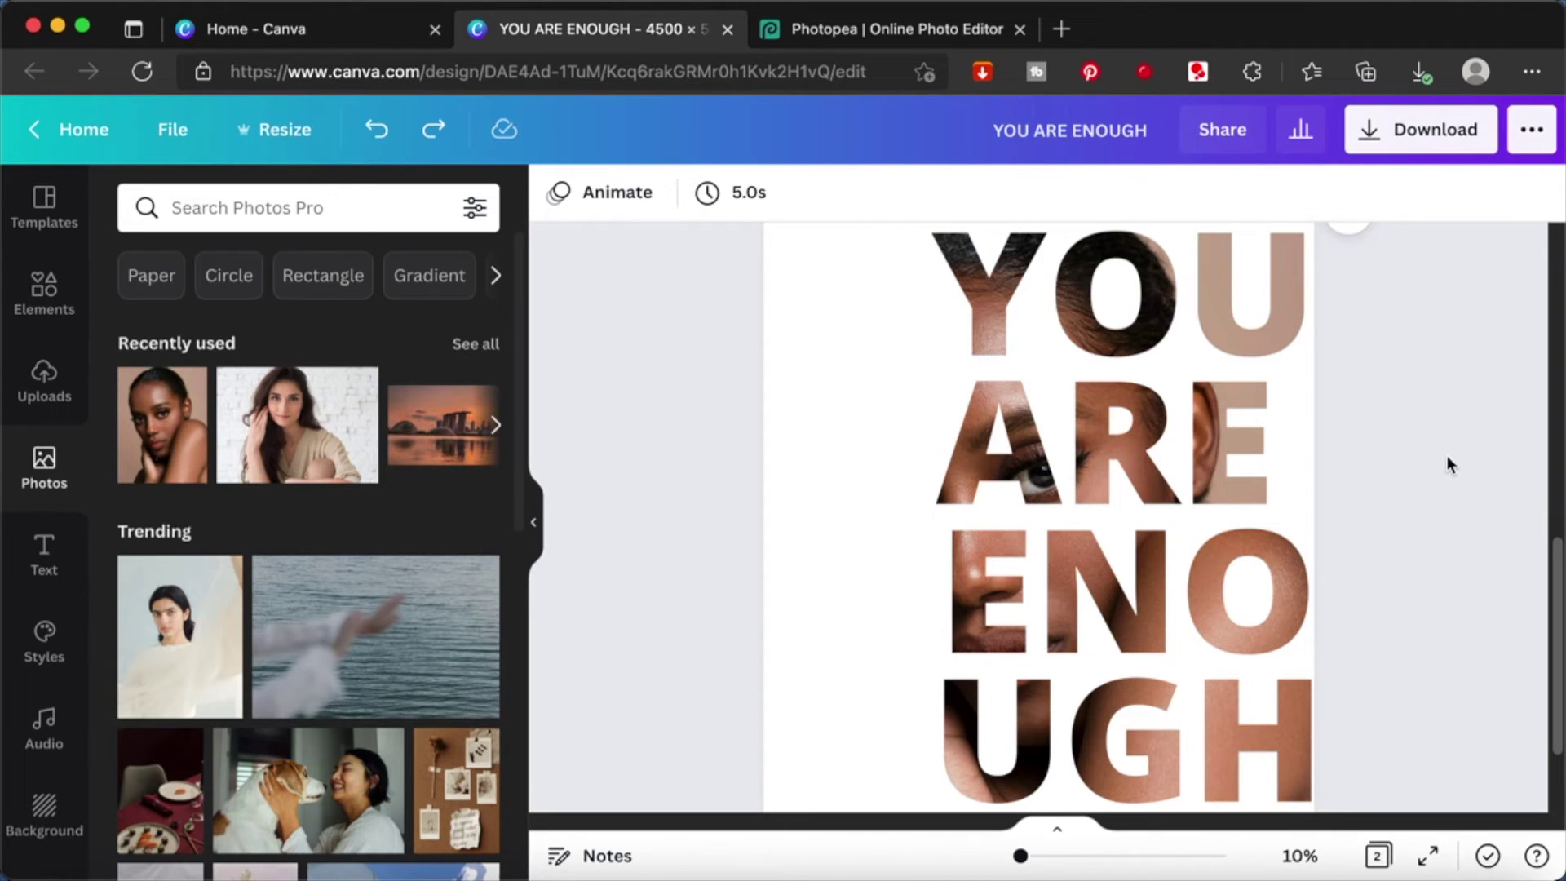
scroll(1446, 463, "up", 1)
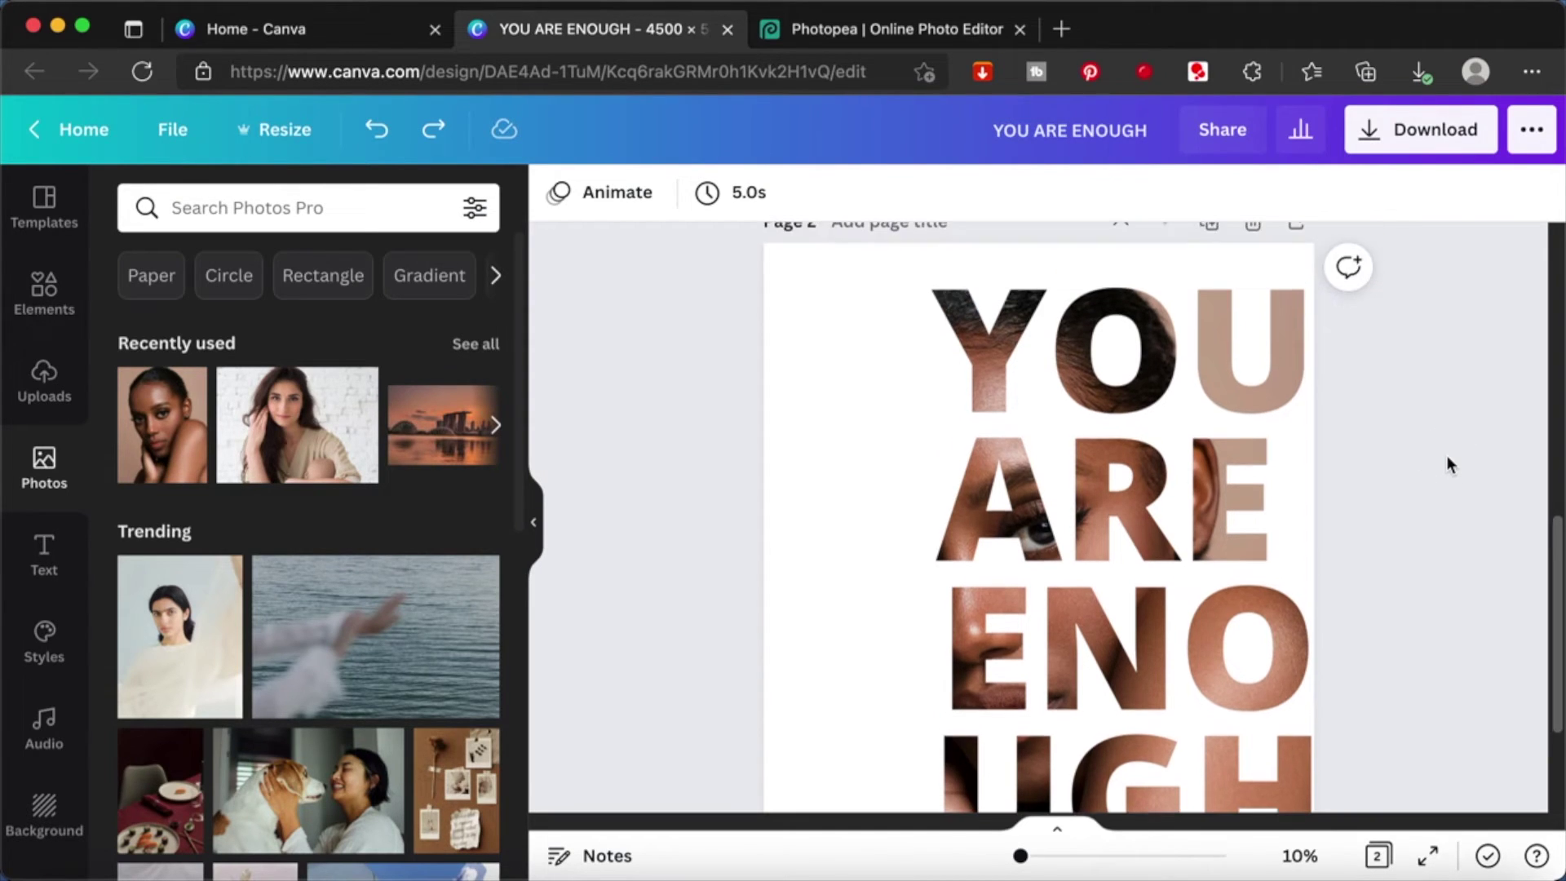
- Download only page 2 as a PNG, saved as YOU ARE ENOUGH (7).png
left_click(1376, 138)
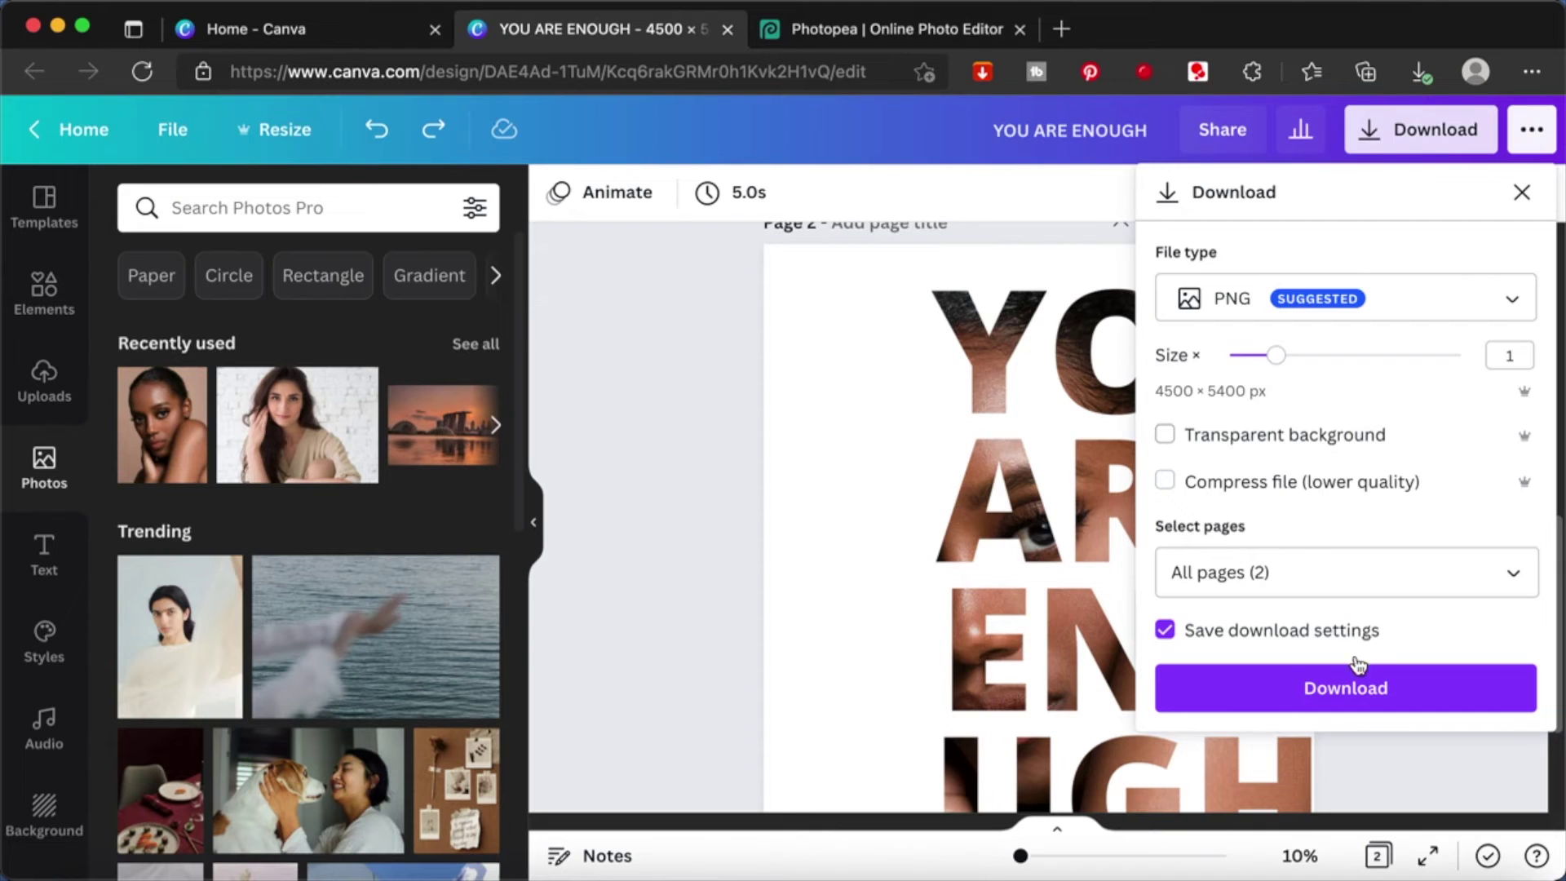
left_click(1348, 572)
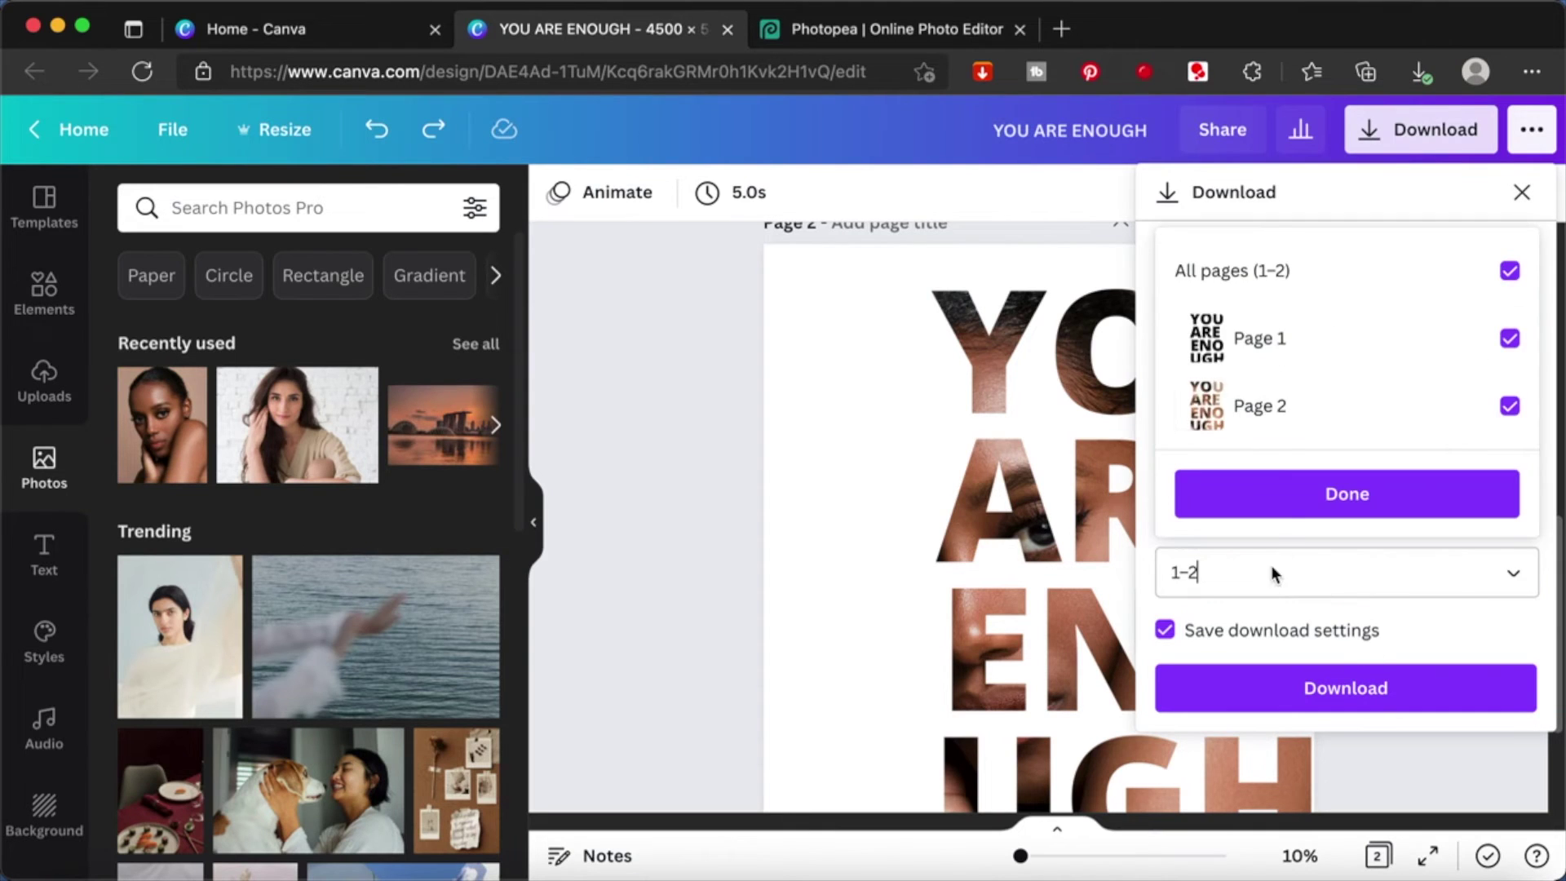
left_click(1509, 405)
left_click(1511, 338)
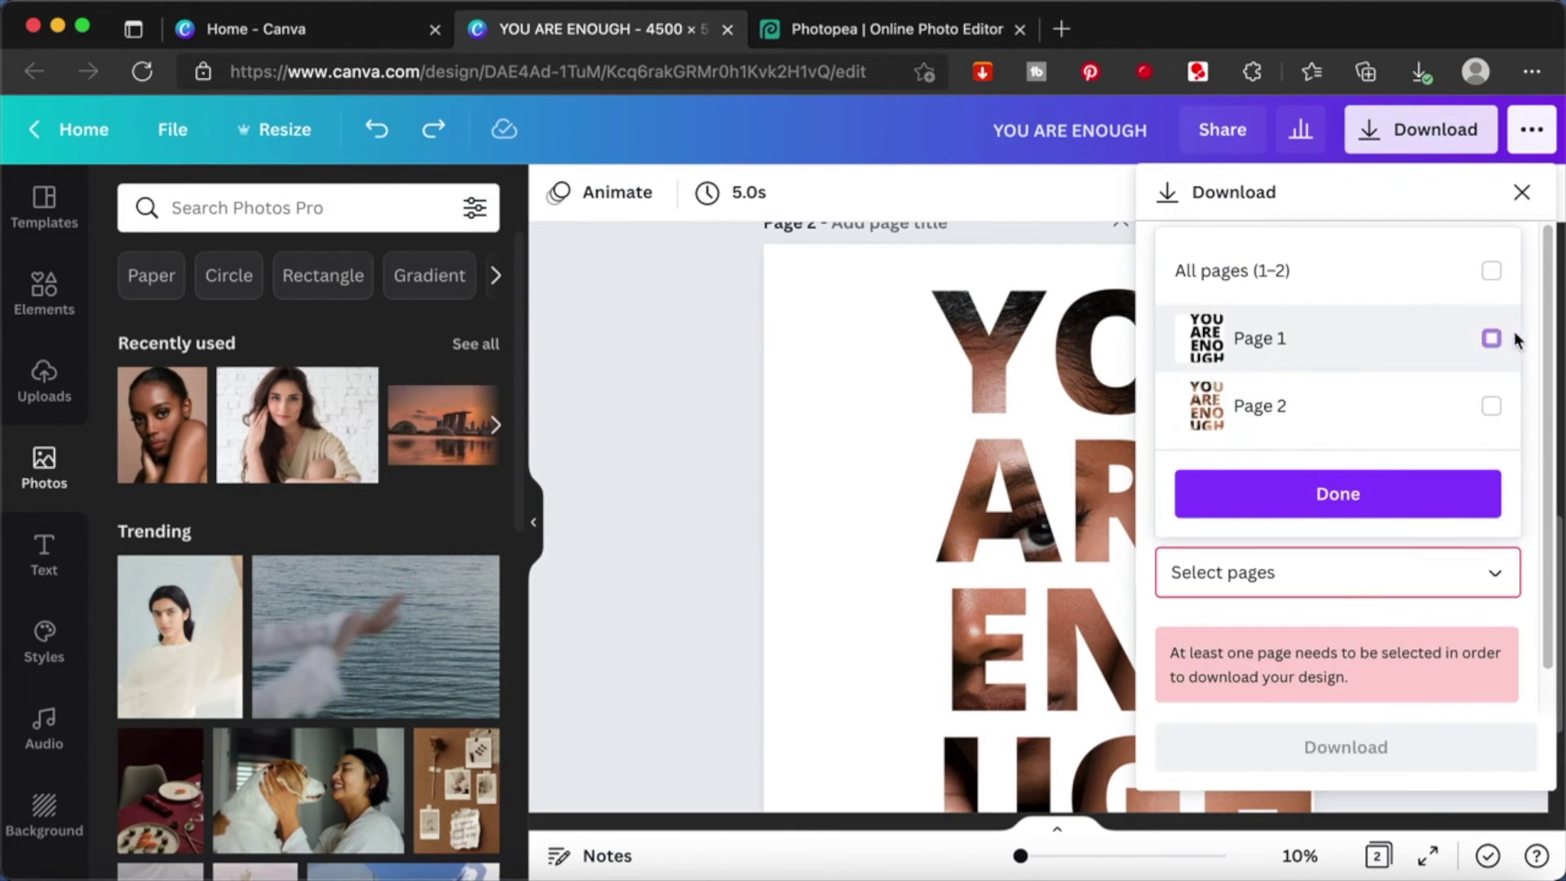
left_click(1491, 405)
left_click(1427, 489)
left_click(1329, 699)
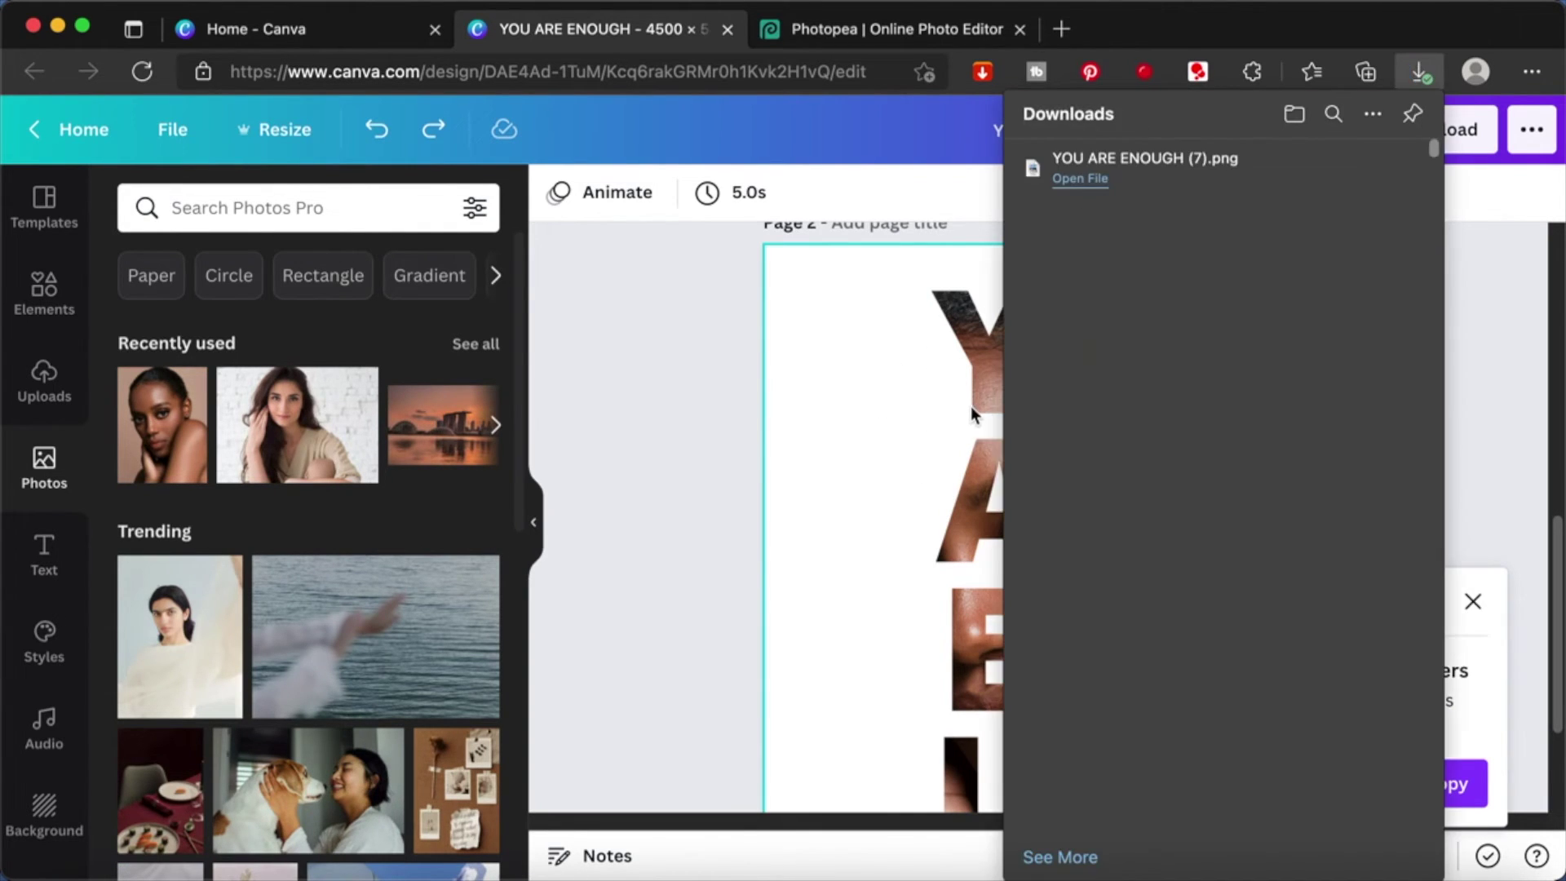
- Close the browser downloads list and add a blank page after page 2
left_click(1490, 424)
scroll(1490, 423, "down", 3)
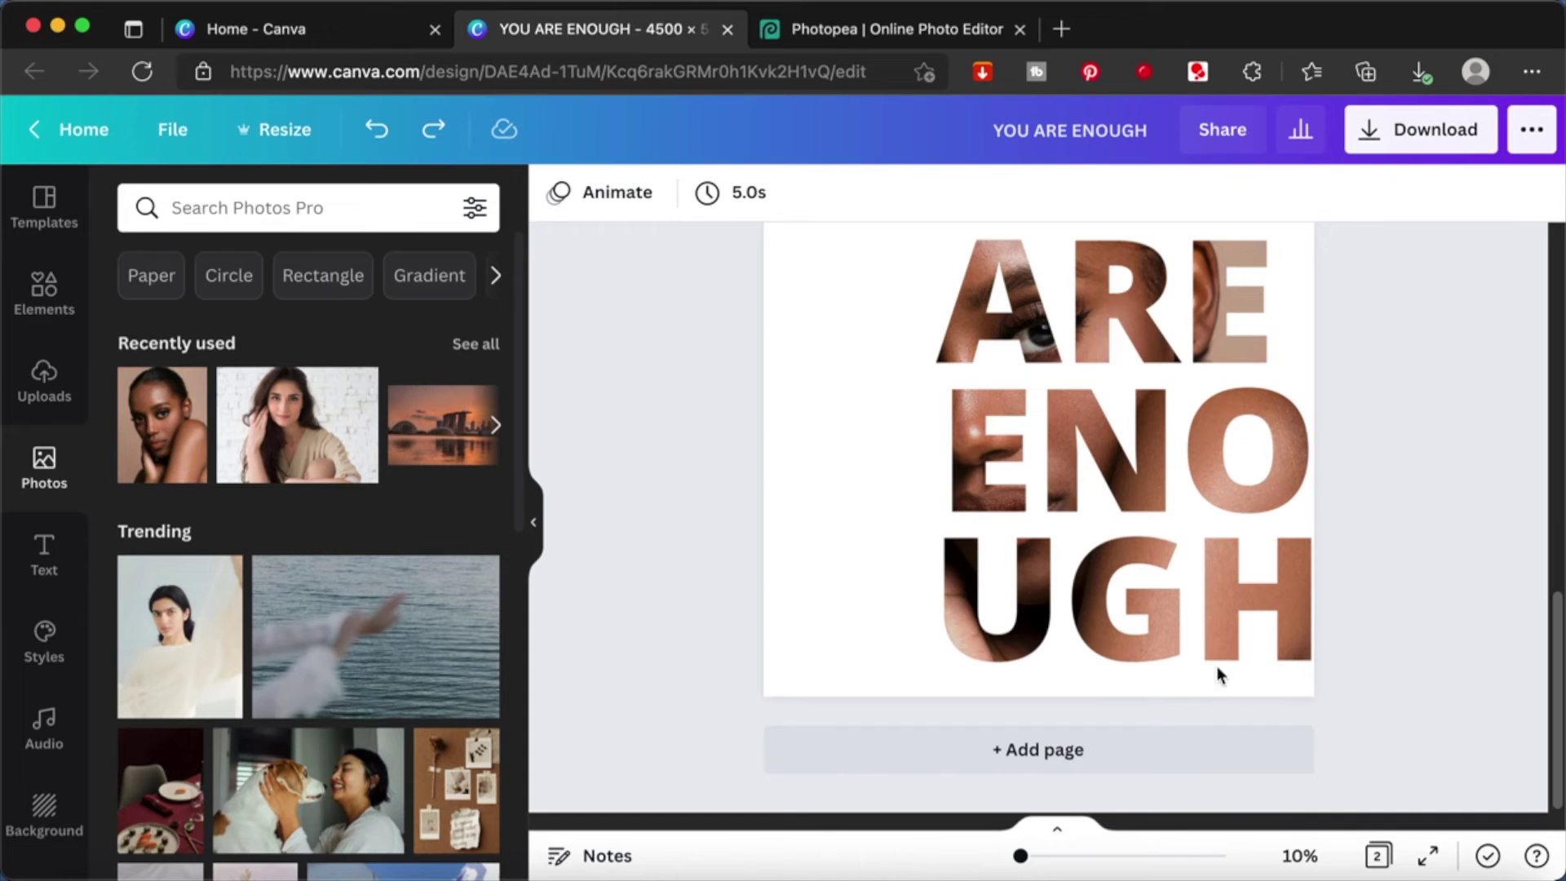
left_click(1073, 757)
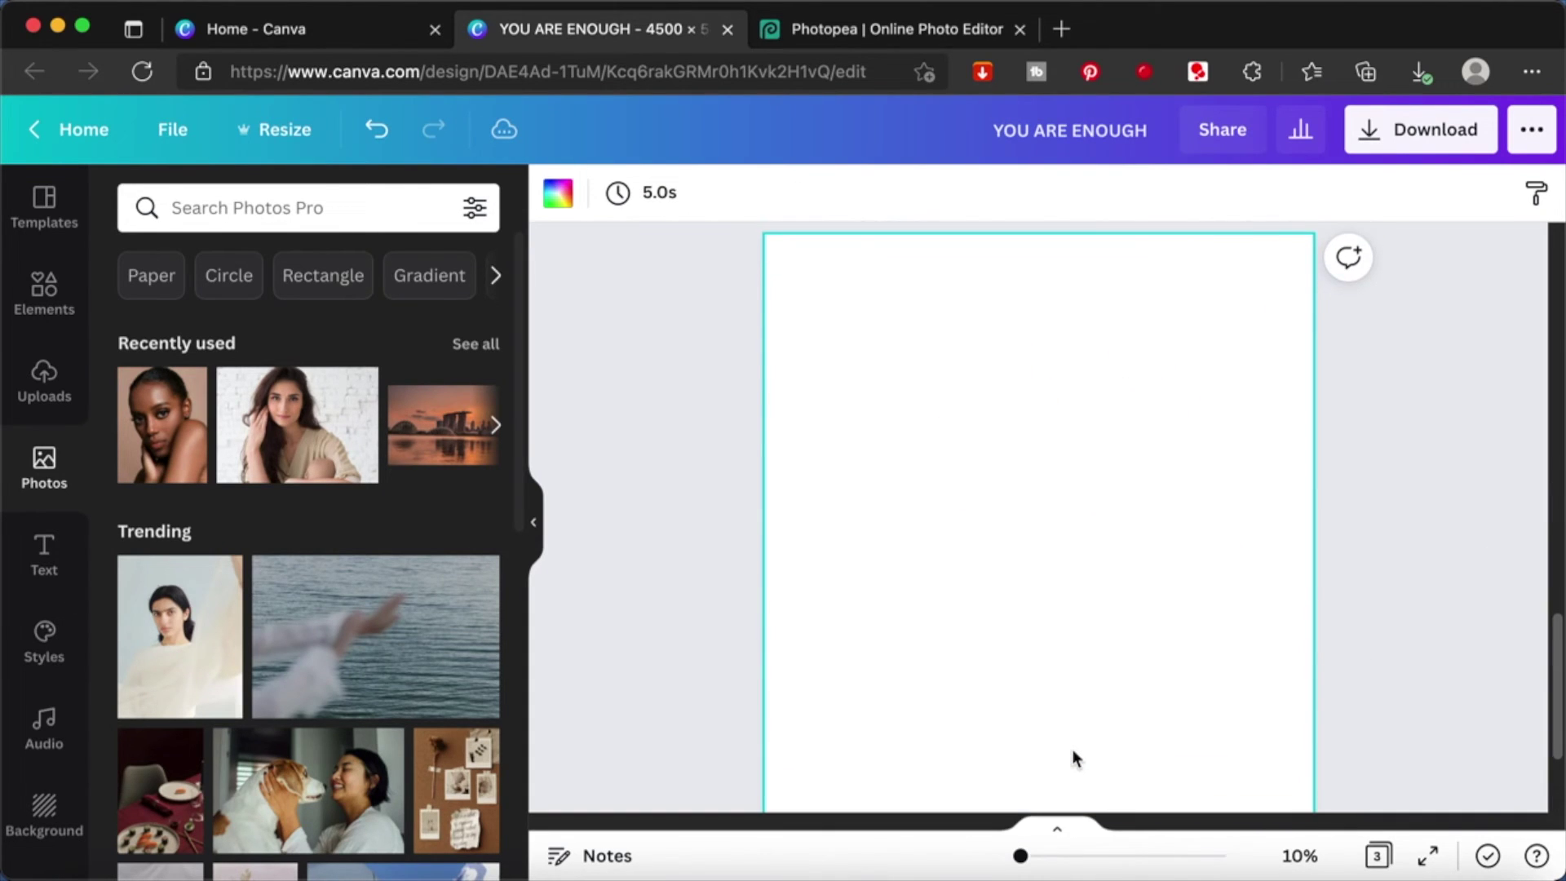
- Upload YOU ARE ENOUGH (7).png from the computer and place it on page 3
left_click(26, 384)
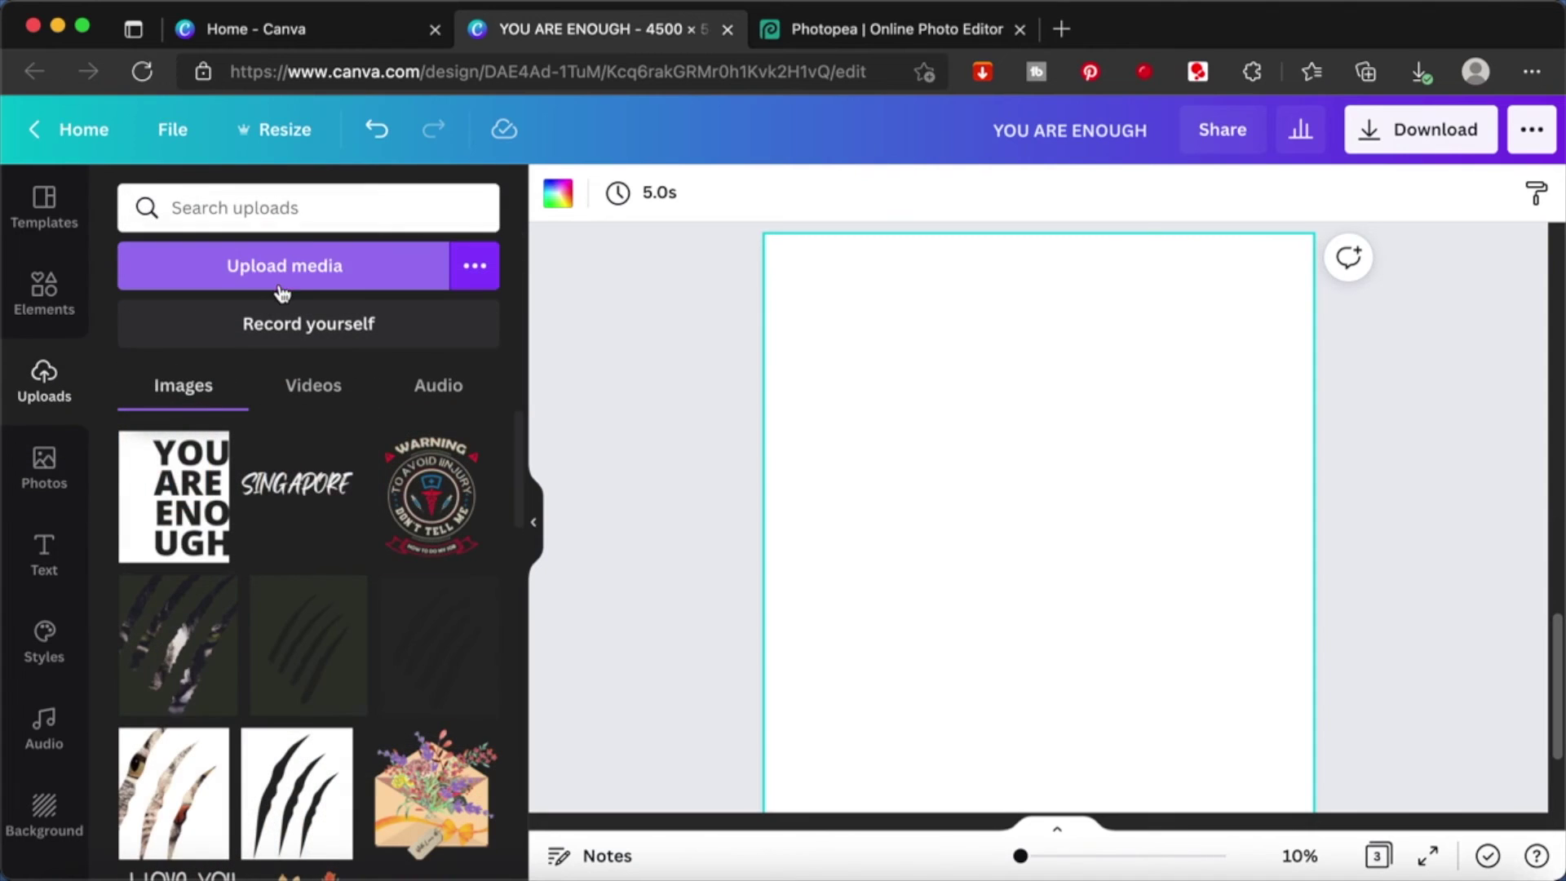
left_click(287, 277)
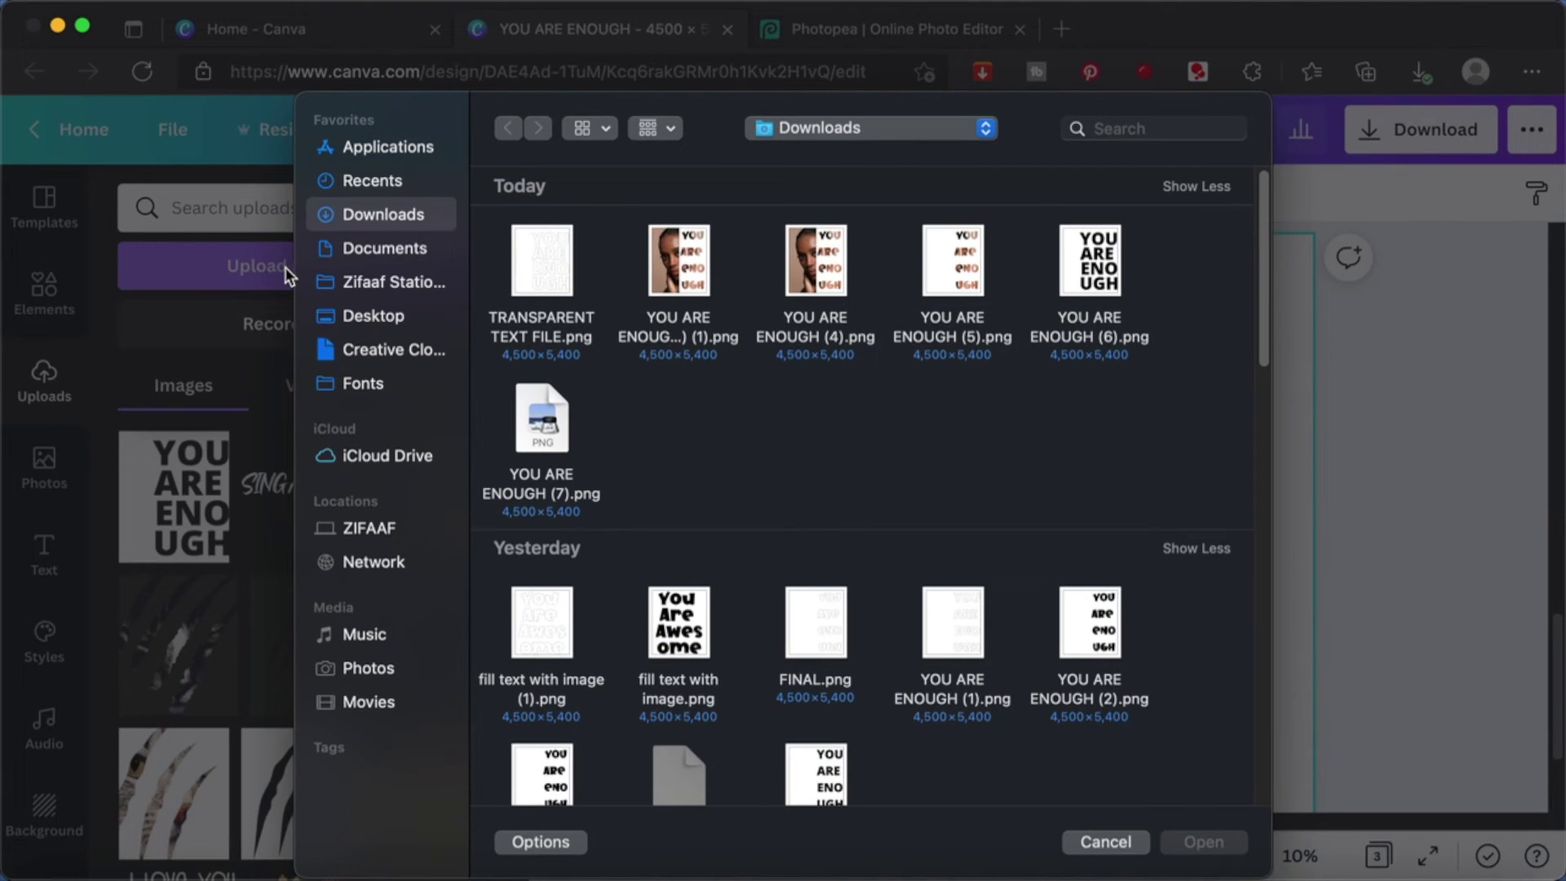
double_click(541, 419)
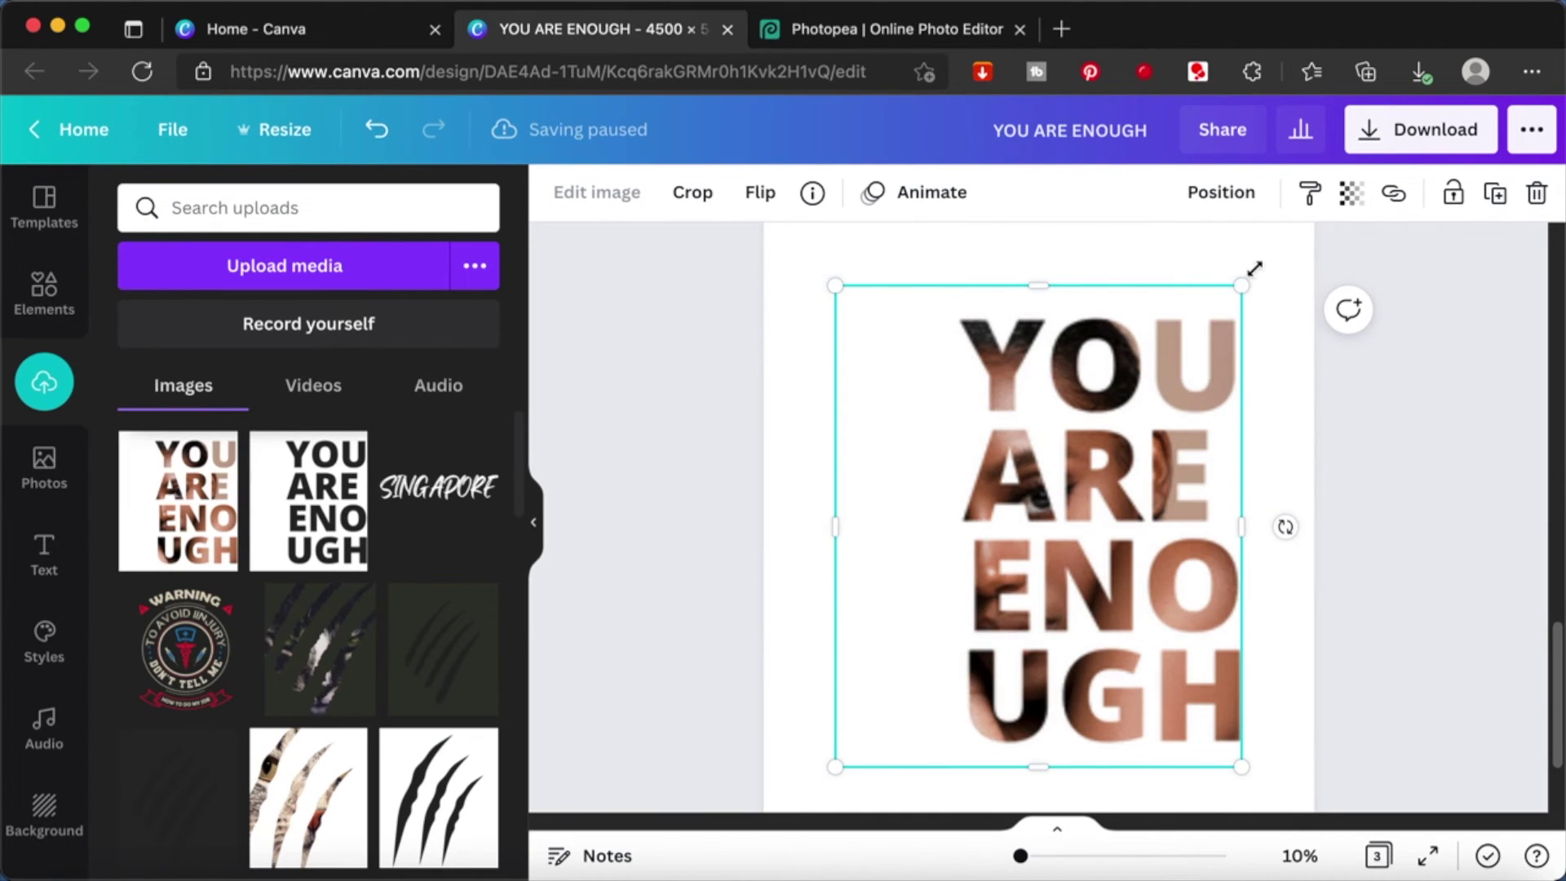
- Enlarge the lettering image and crop its empty left side to about 3,110 × 5,400
left_click_drag(1242, 384, 1309, 300)
scroll(1310, 301, "down", 3)
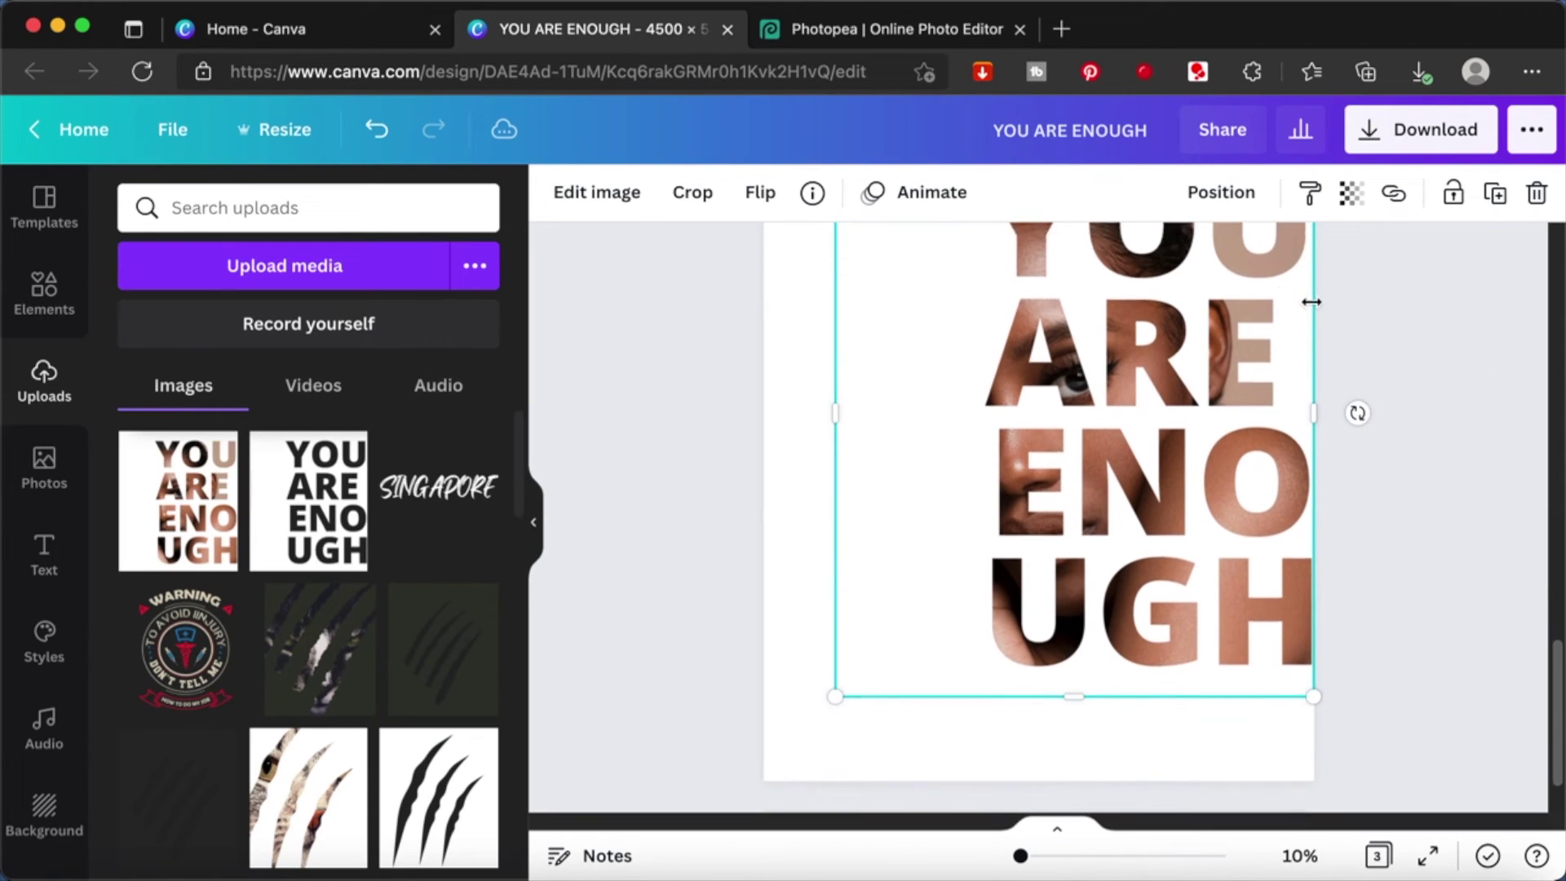
left_click_drag(832, 680, 762, 765)
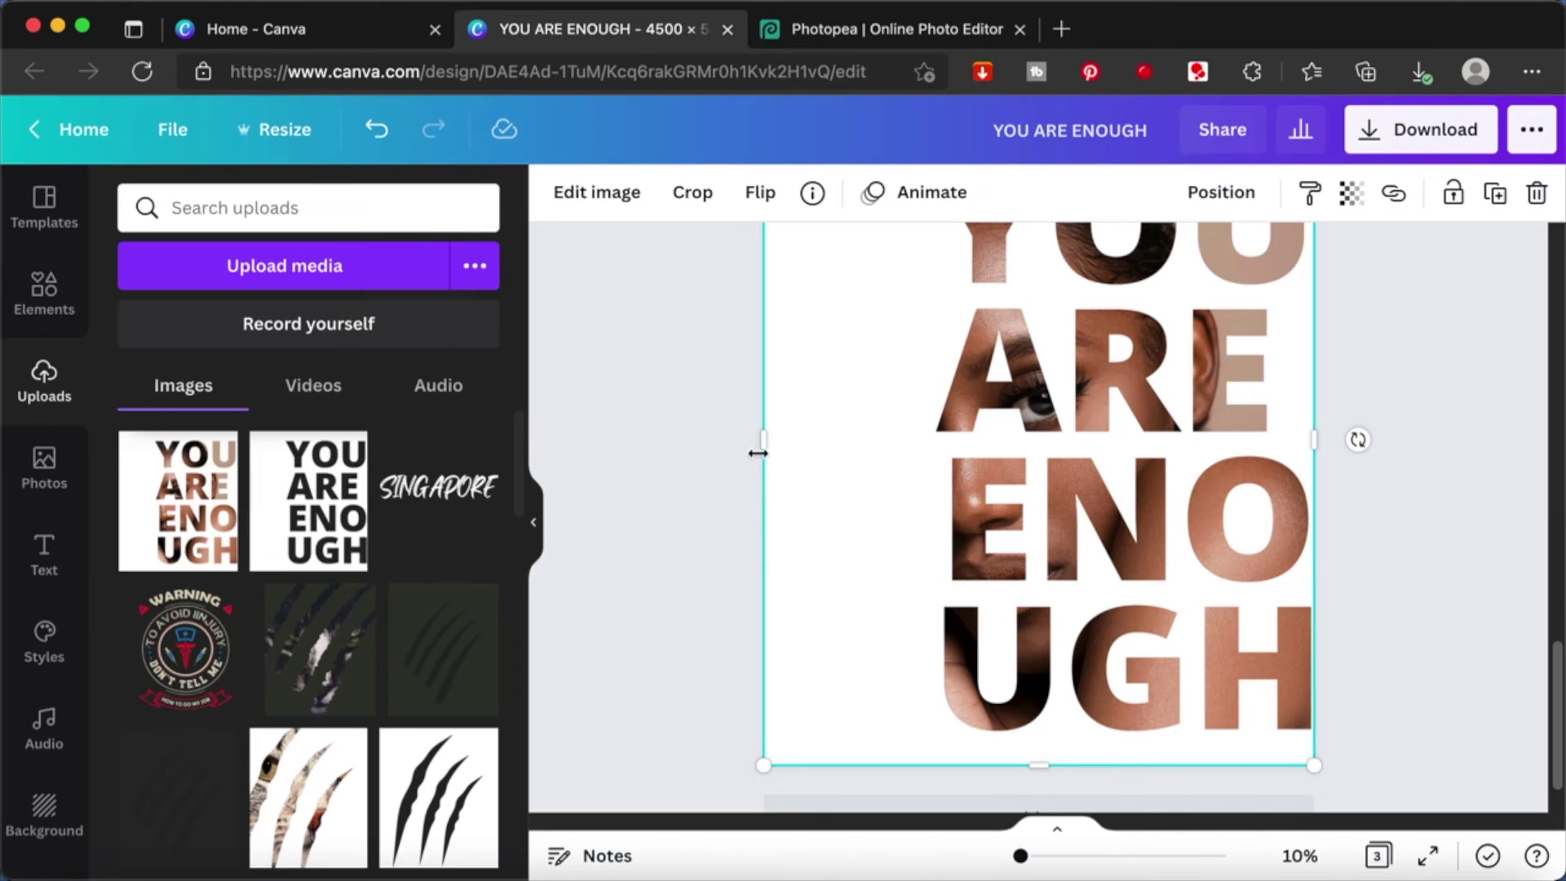
left_click_drag(765, 437, 937, 434)
left_click(1429, 413)
scroll(1430, 413, "up", 2)
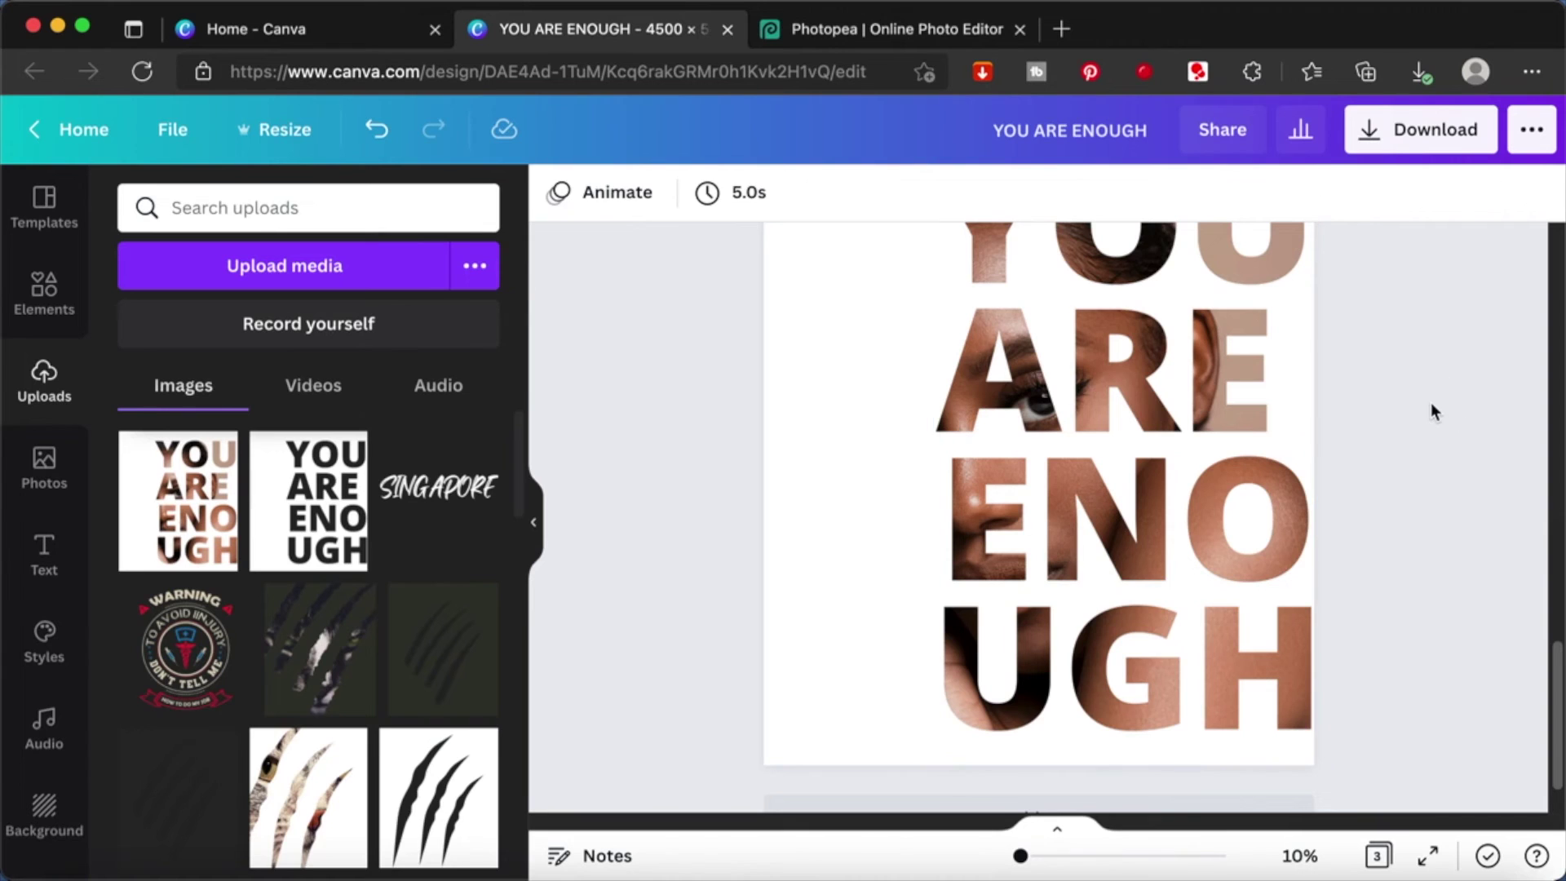
- Add the recently used portrait from Photos to page 3 and send it to the back
left_click(56, 484)
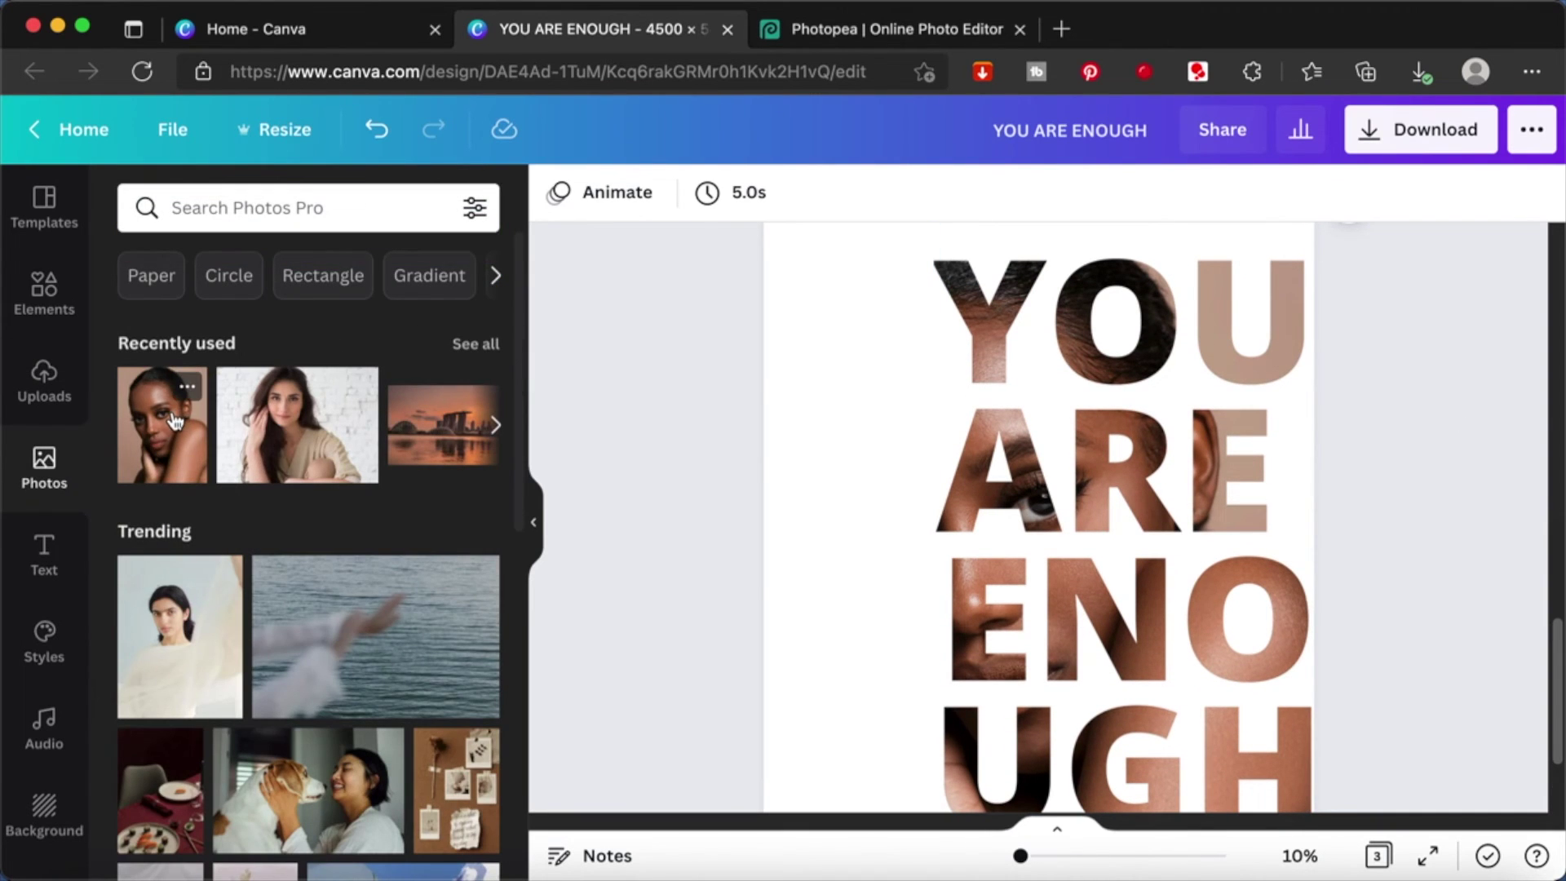
left_click(174, 420)
scroll(898, 383, "up", 1)
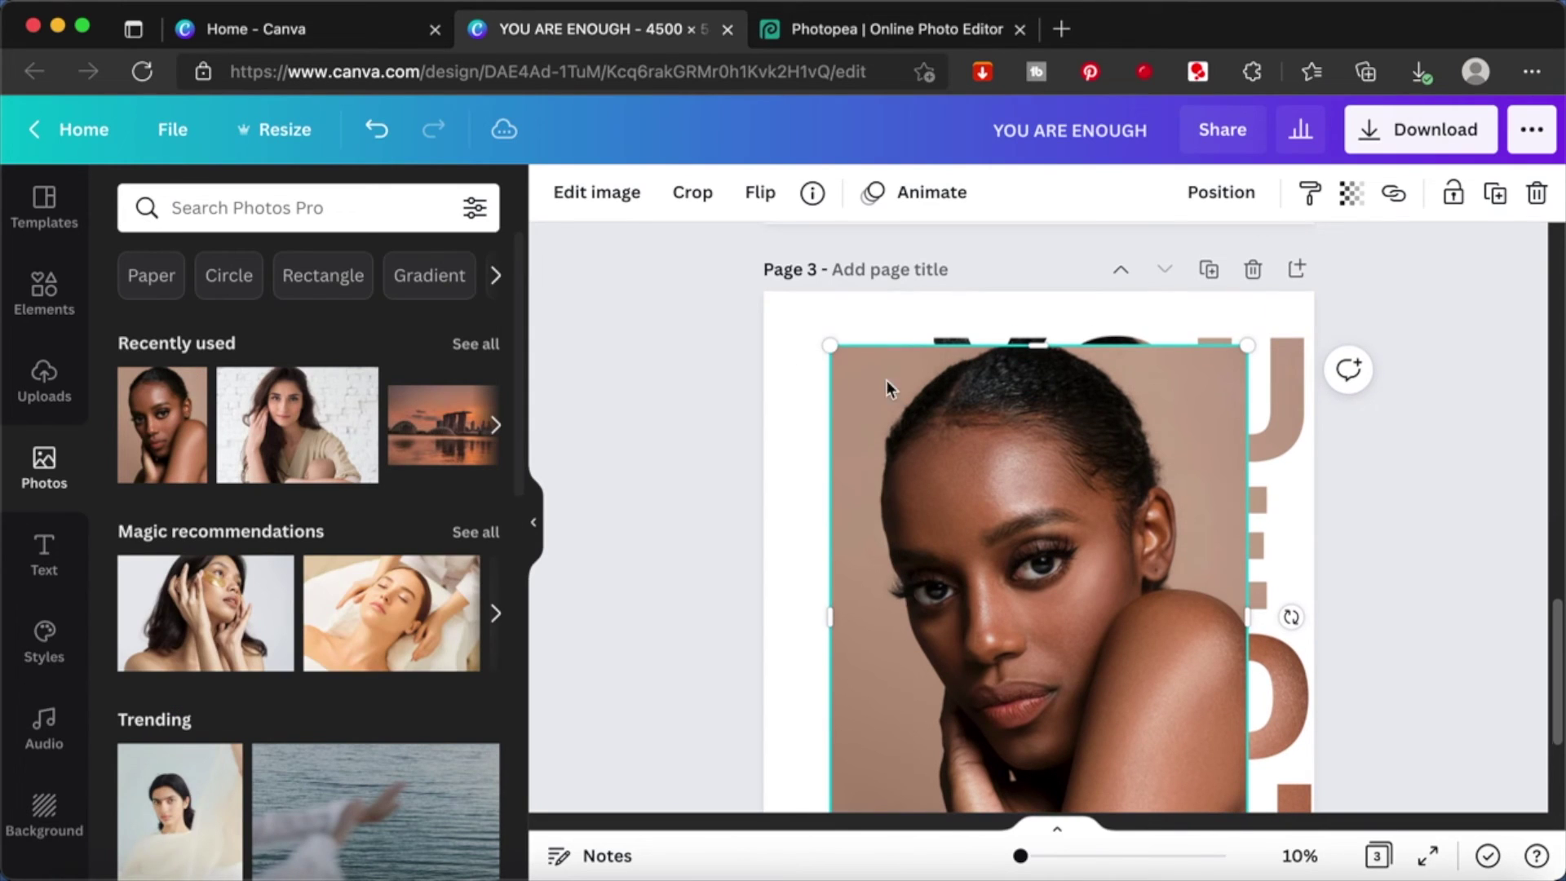
right_click(894, 406)
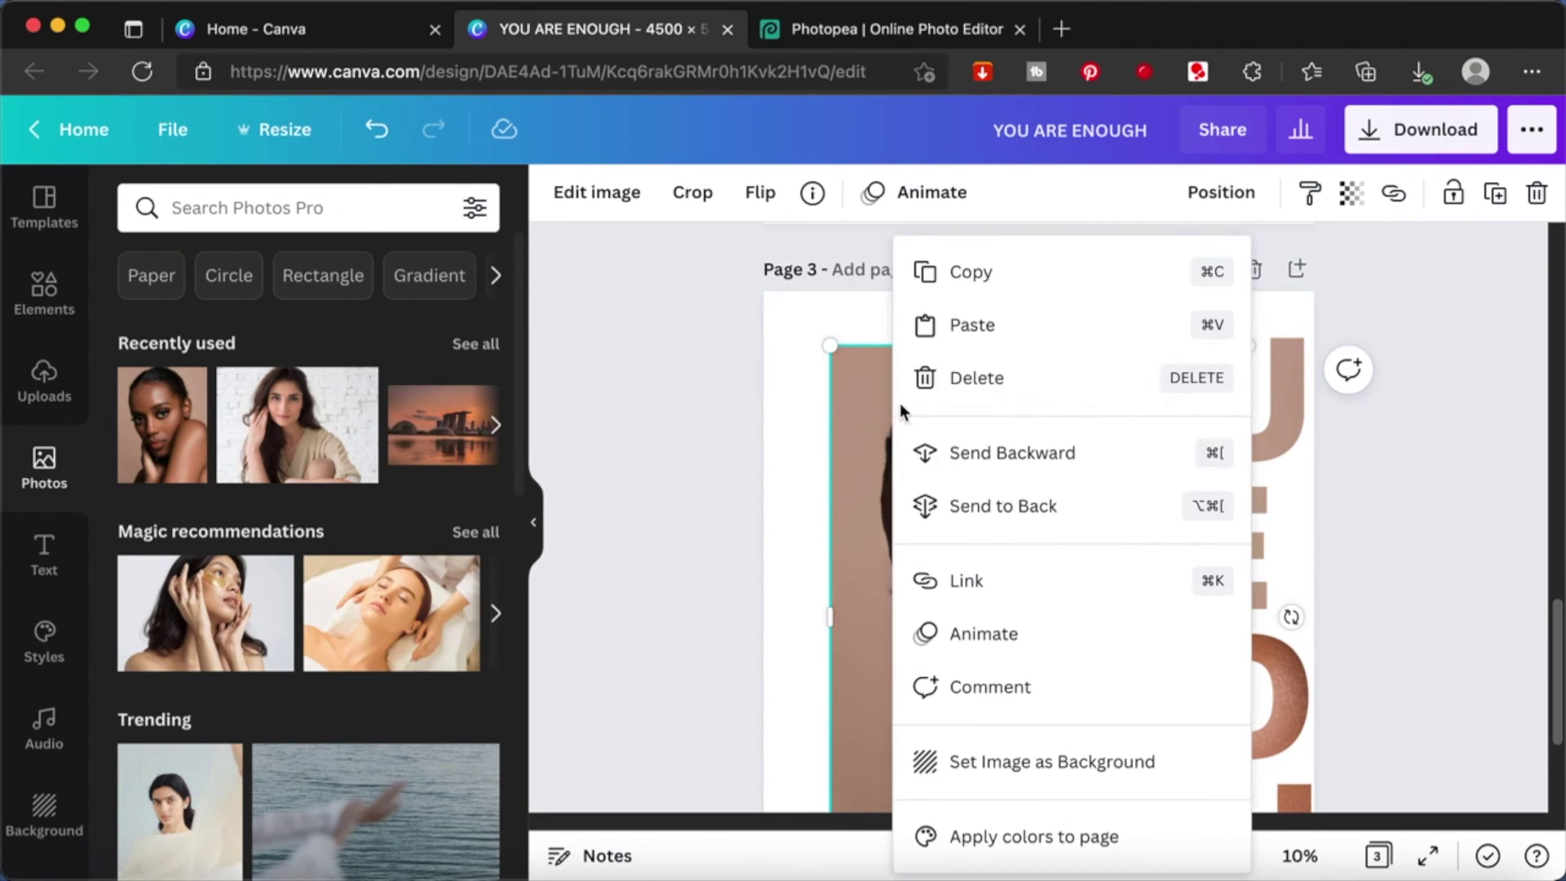
left_click(1041, 507)
- Enlarge the portrait to about 4,500 × 5,934 so it covers the page
mouse_move(829, 345)
left_mouse_down()
mouse_move(767, 303)
mouse_move(832, 346)
mouse_move(818, 355)
left_mouse_up()
scroll(1223, 734, "down", 5)
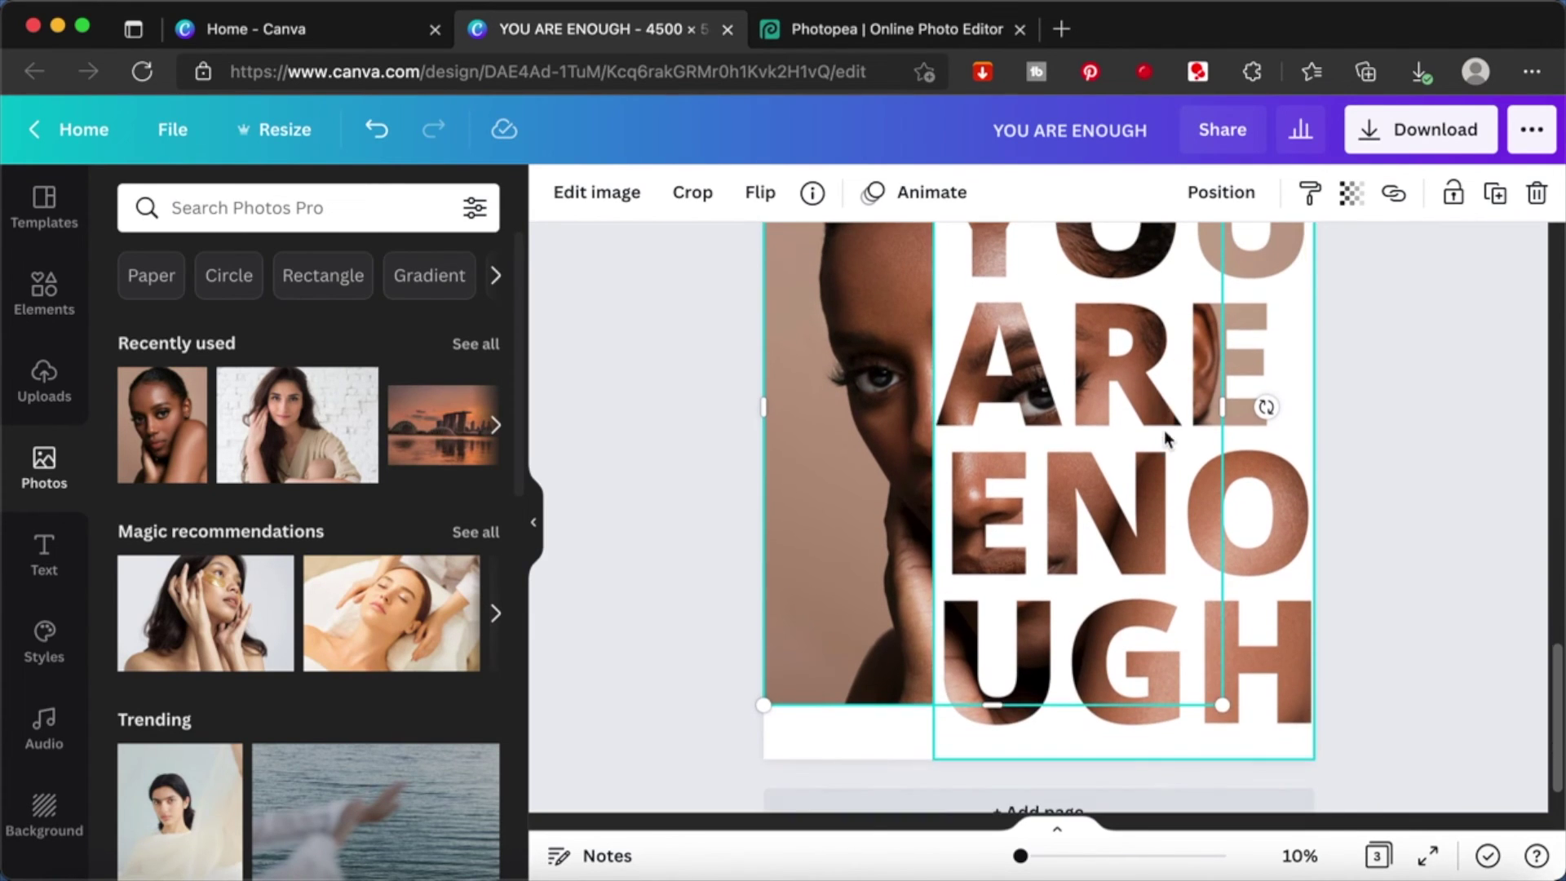
left_click_drag(1222, 705, 1341, 773)
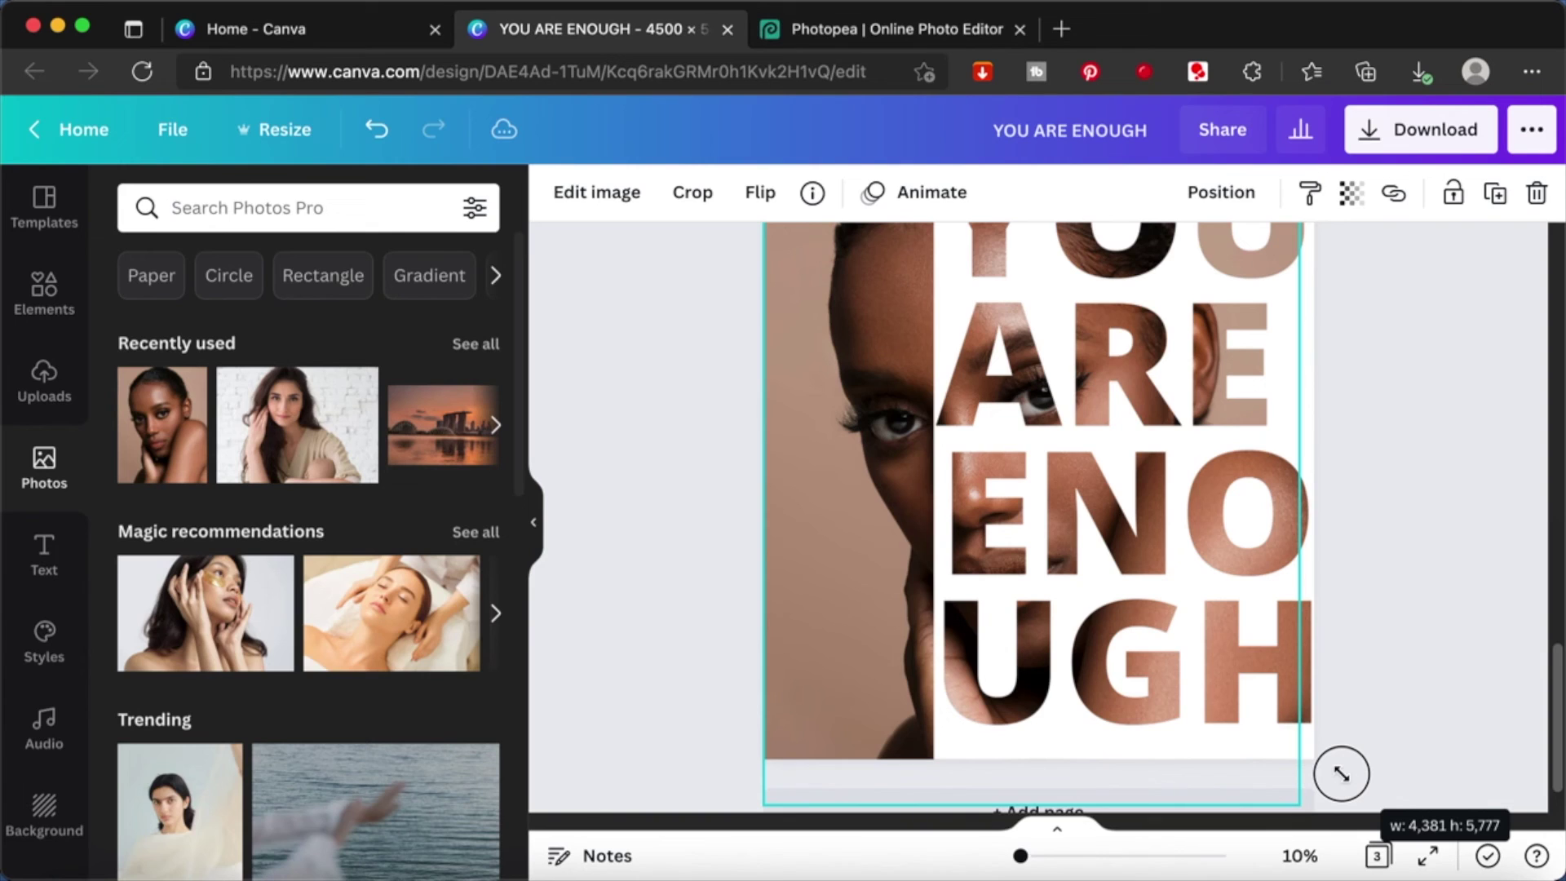
mouse_move(1340, 773)
left_mouse_down()
mouse_move(1374, 797)
mouse_move(1352, 796)
left_mouse_up()
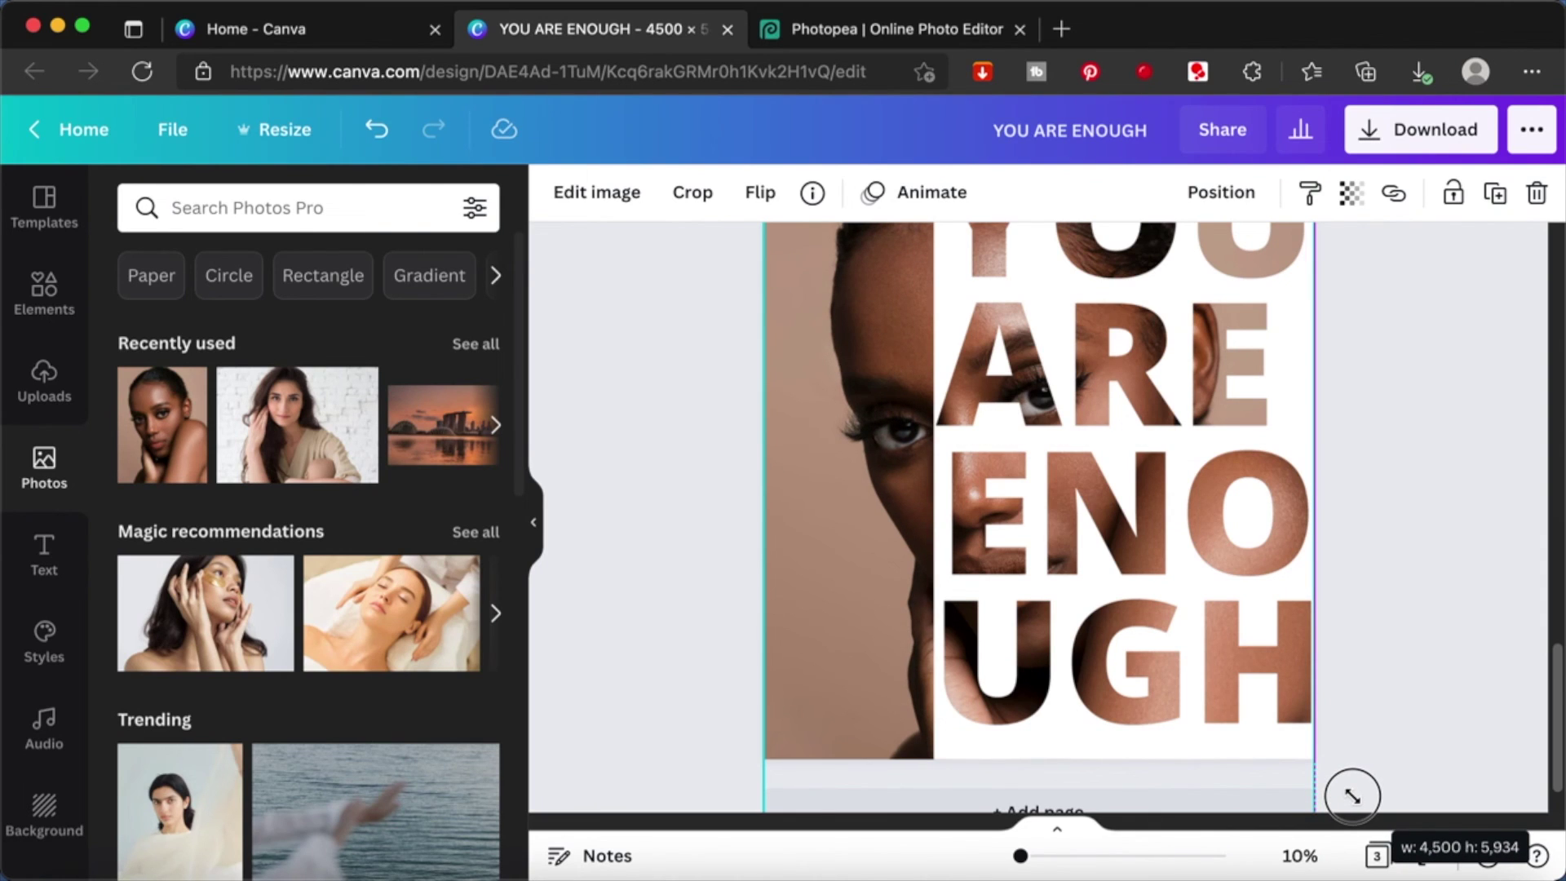
left_click_drag(1352, 796, 1354, 793)
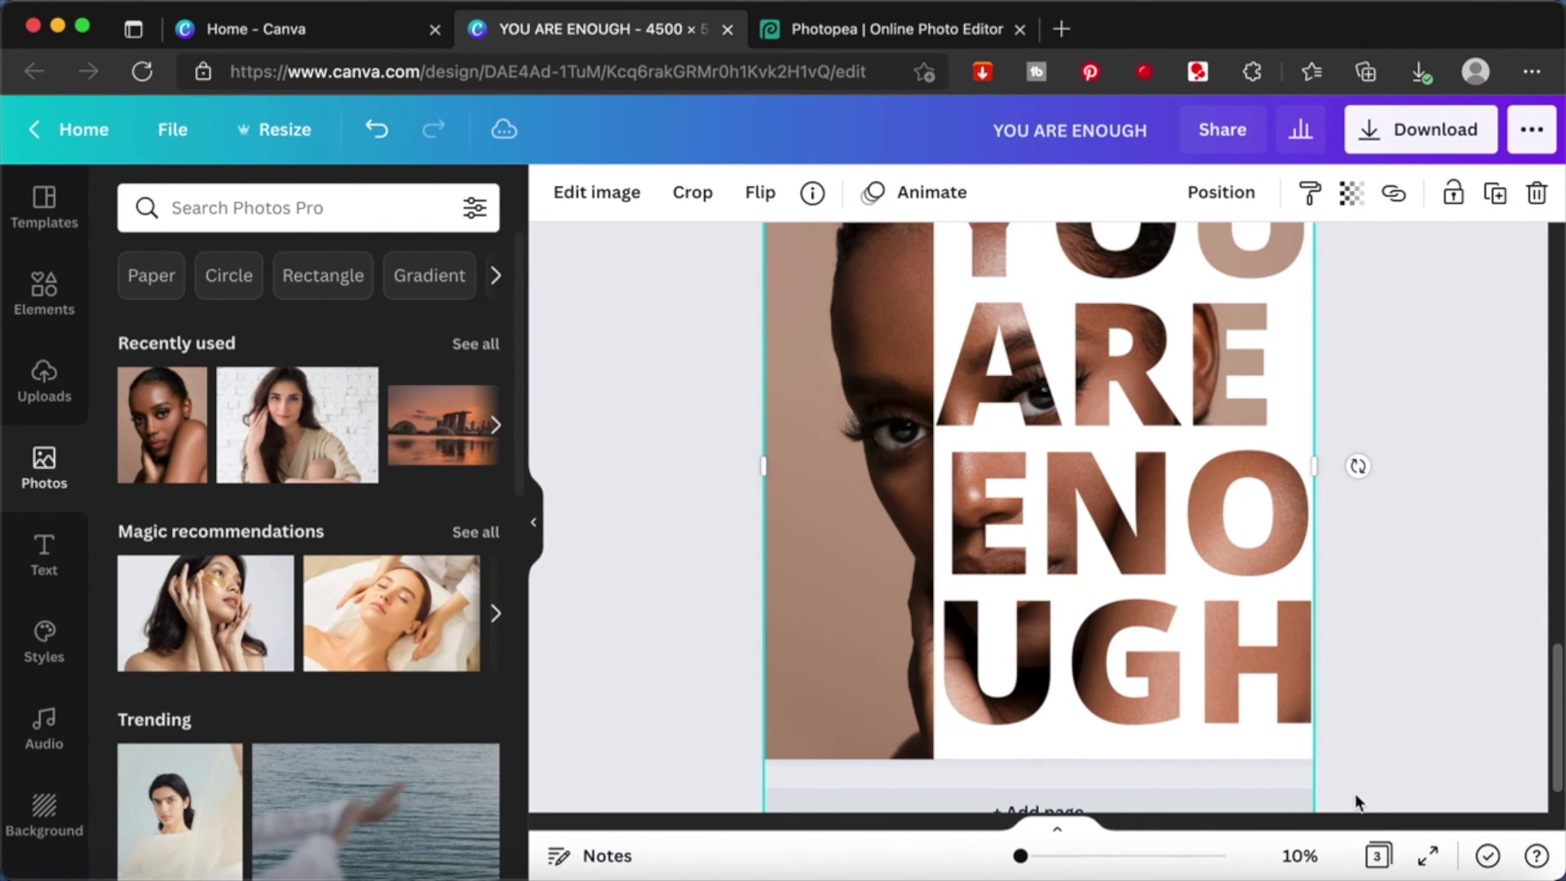
left_click(1398, 654)
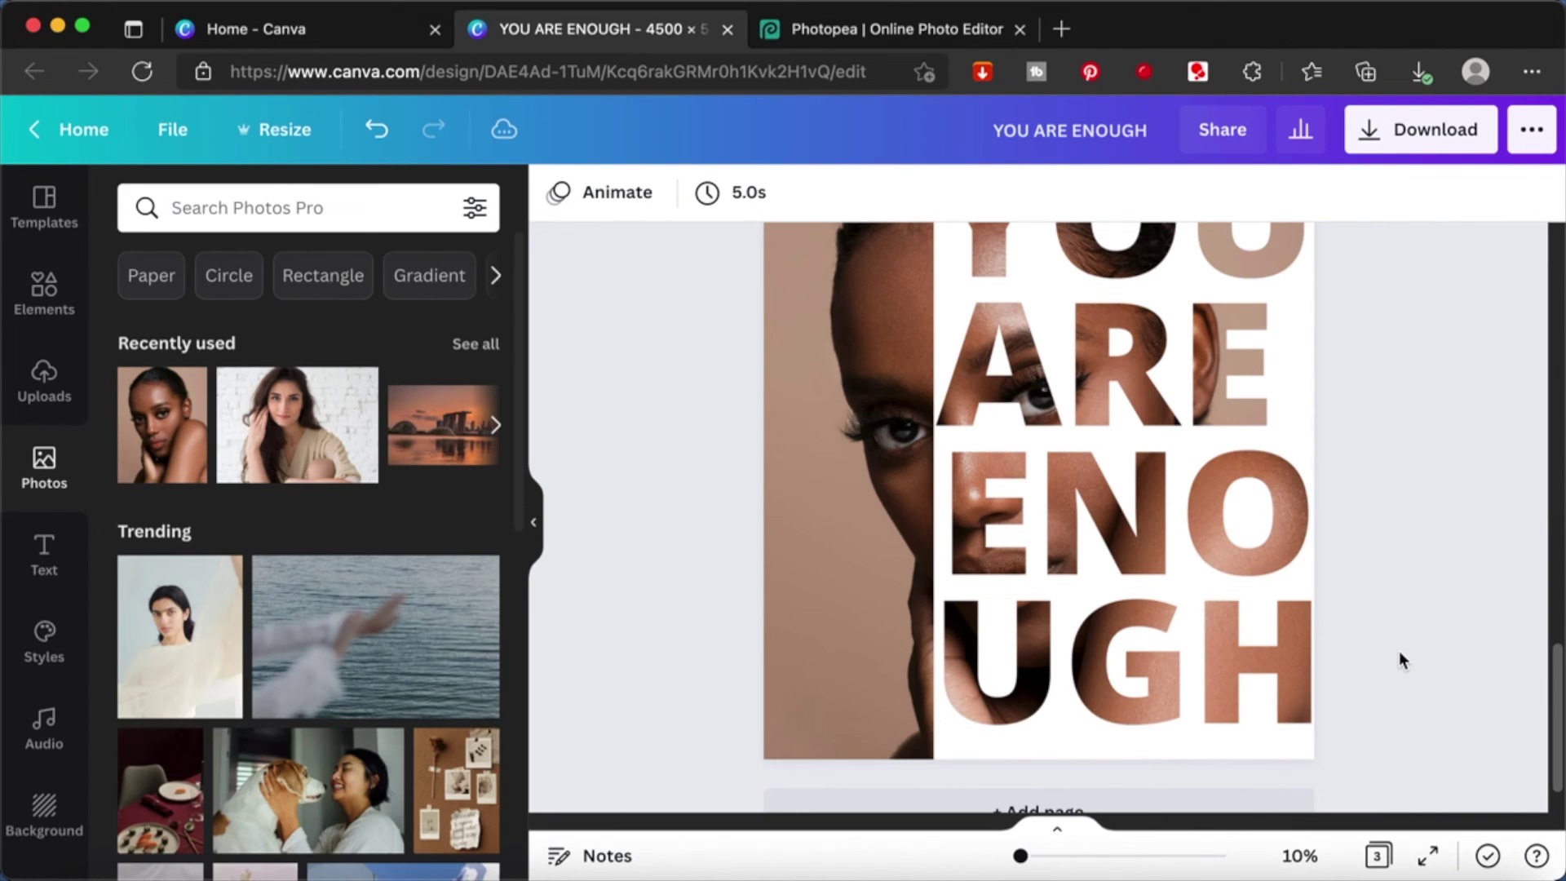
scroll(1398, 651, "up", 3)
scroll(1397, 659, "up", 1)
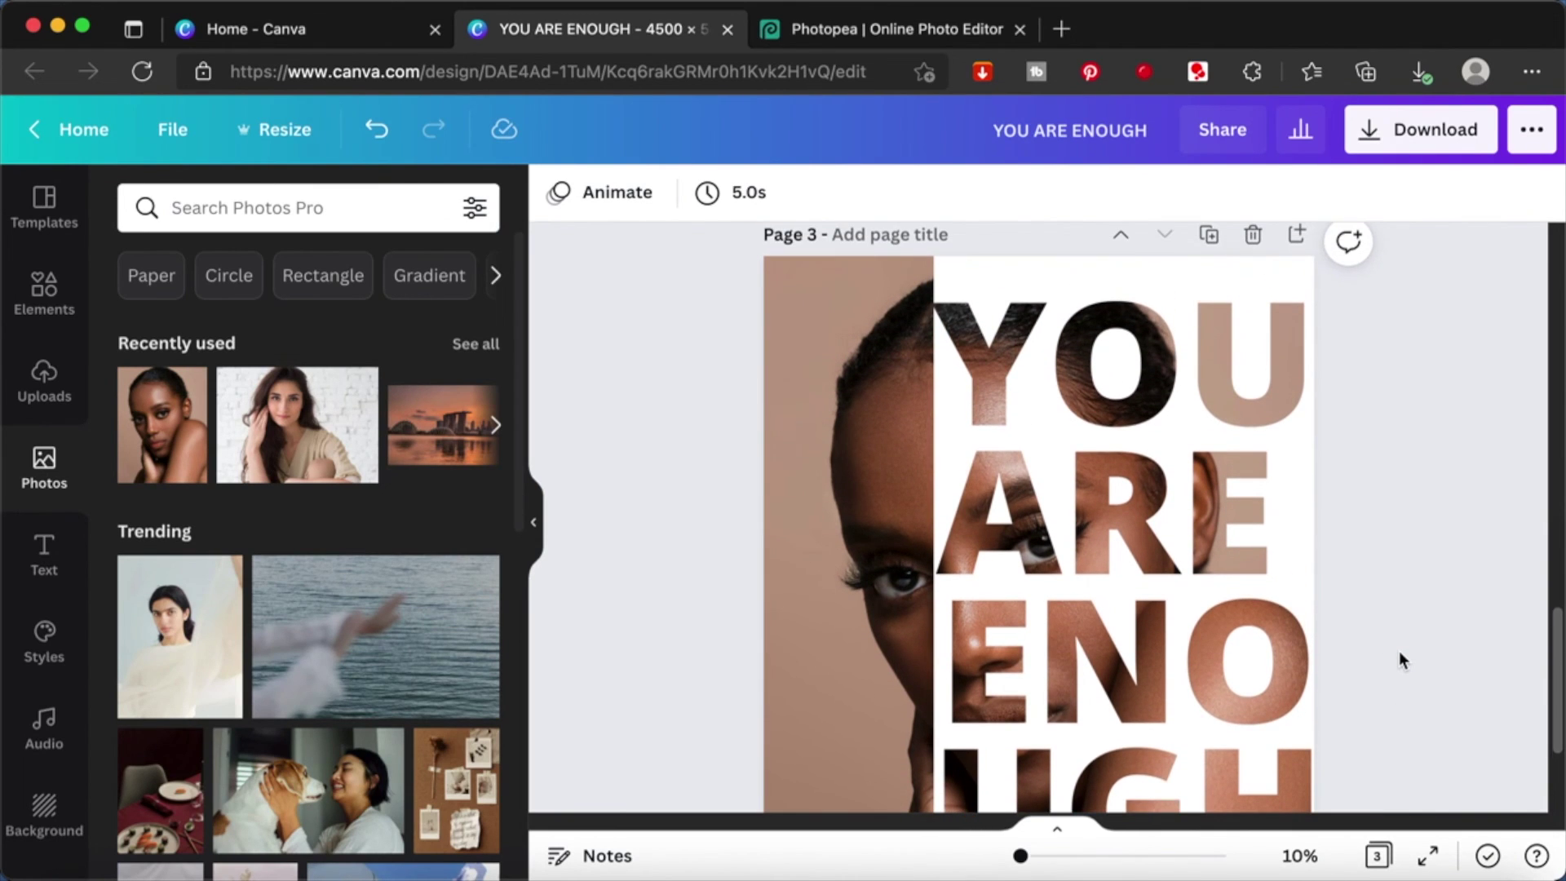
scroll(1399, 654, "down", 3)
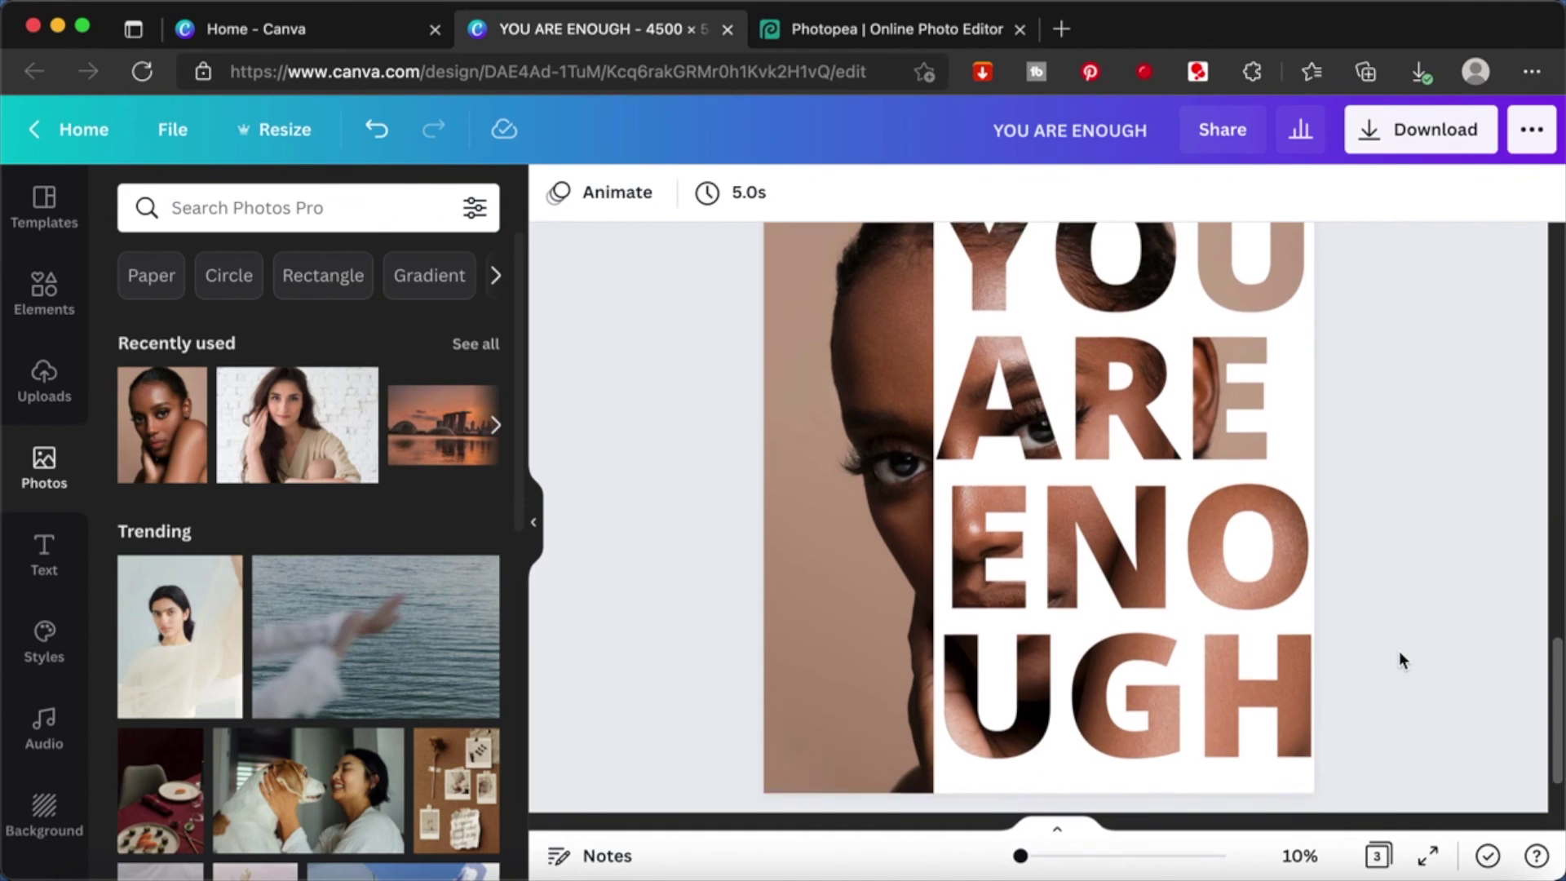
scroll(1399, 653, "down", 1)
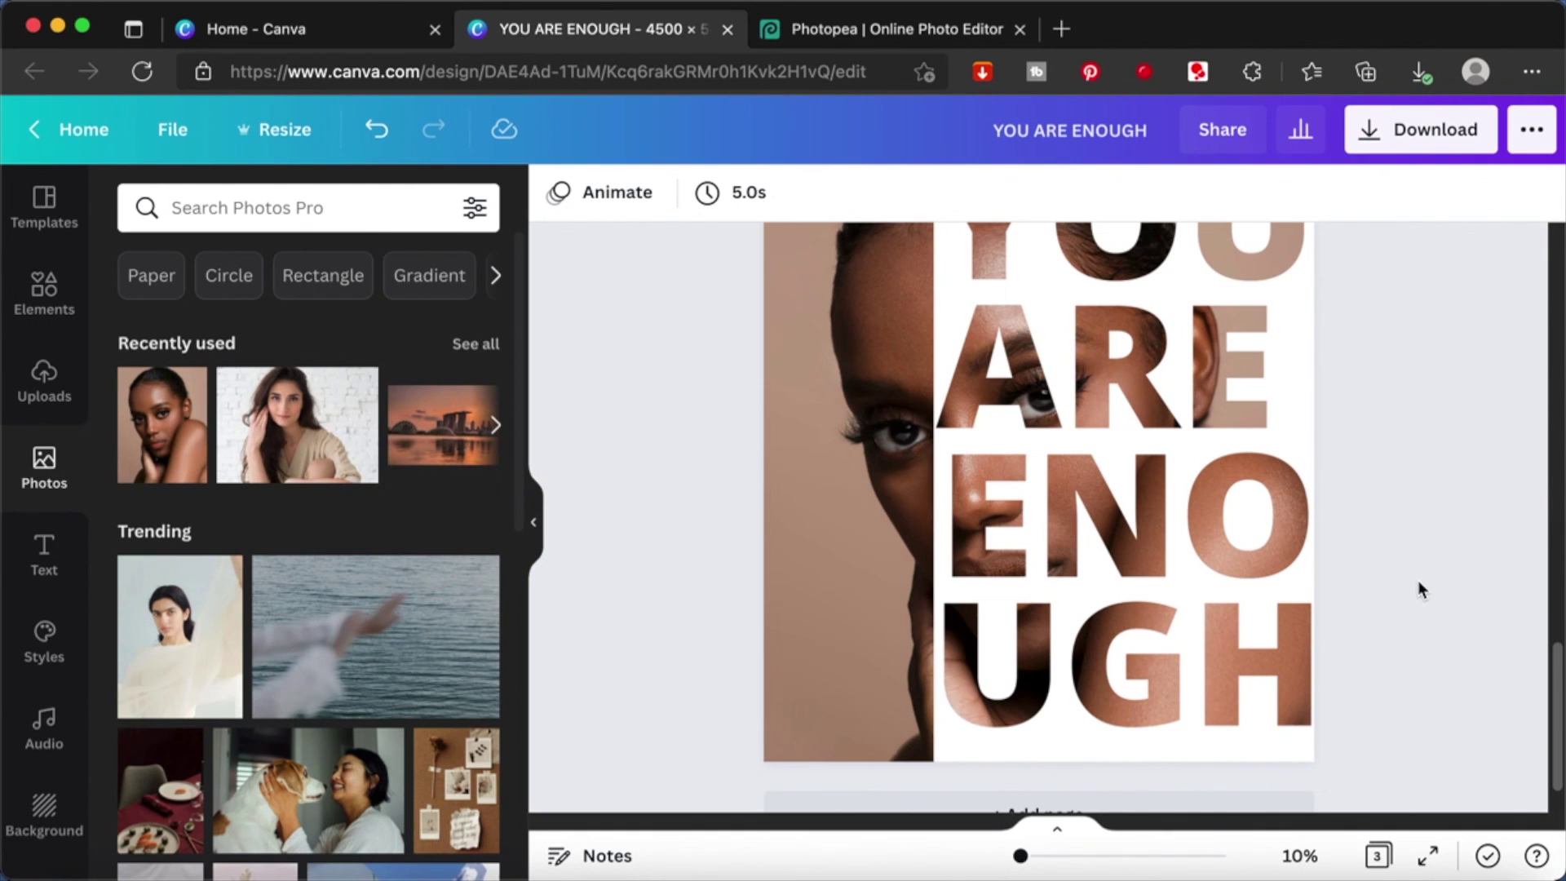
scroll(1418, 540, "up", 3)
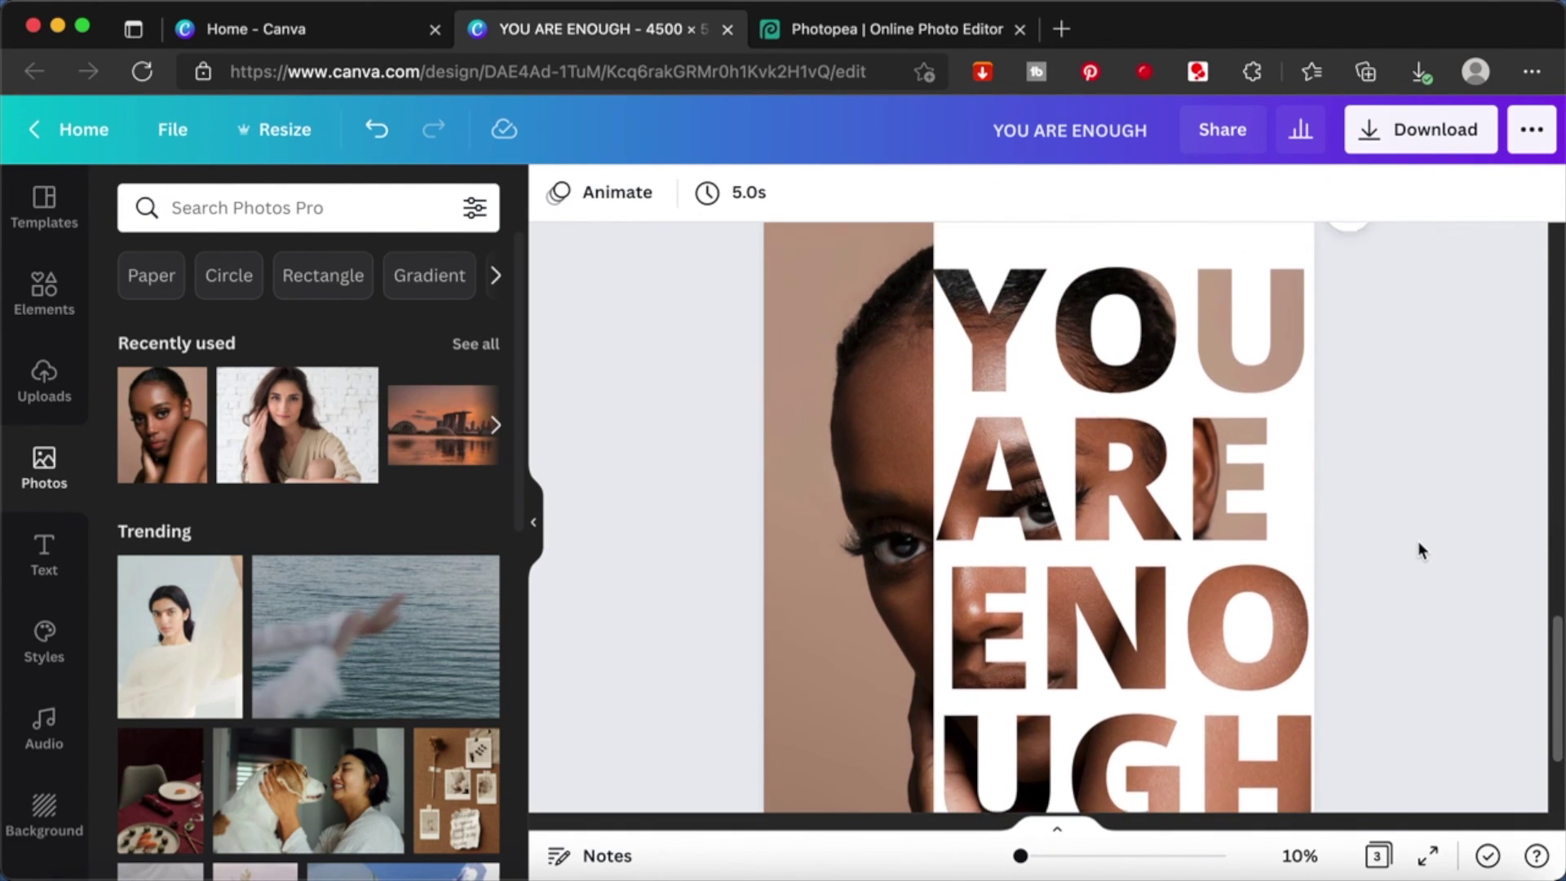
scroll(1417, 541, "up", 1)
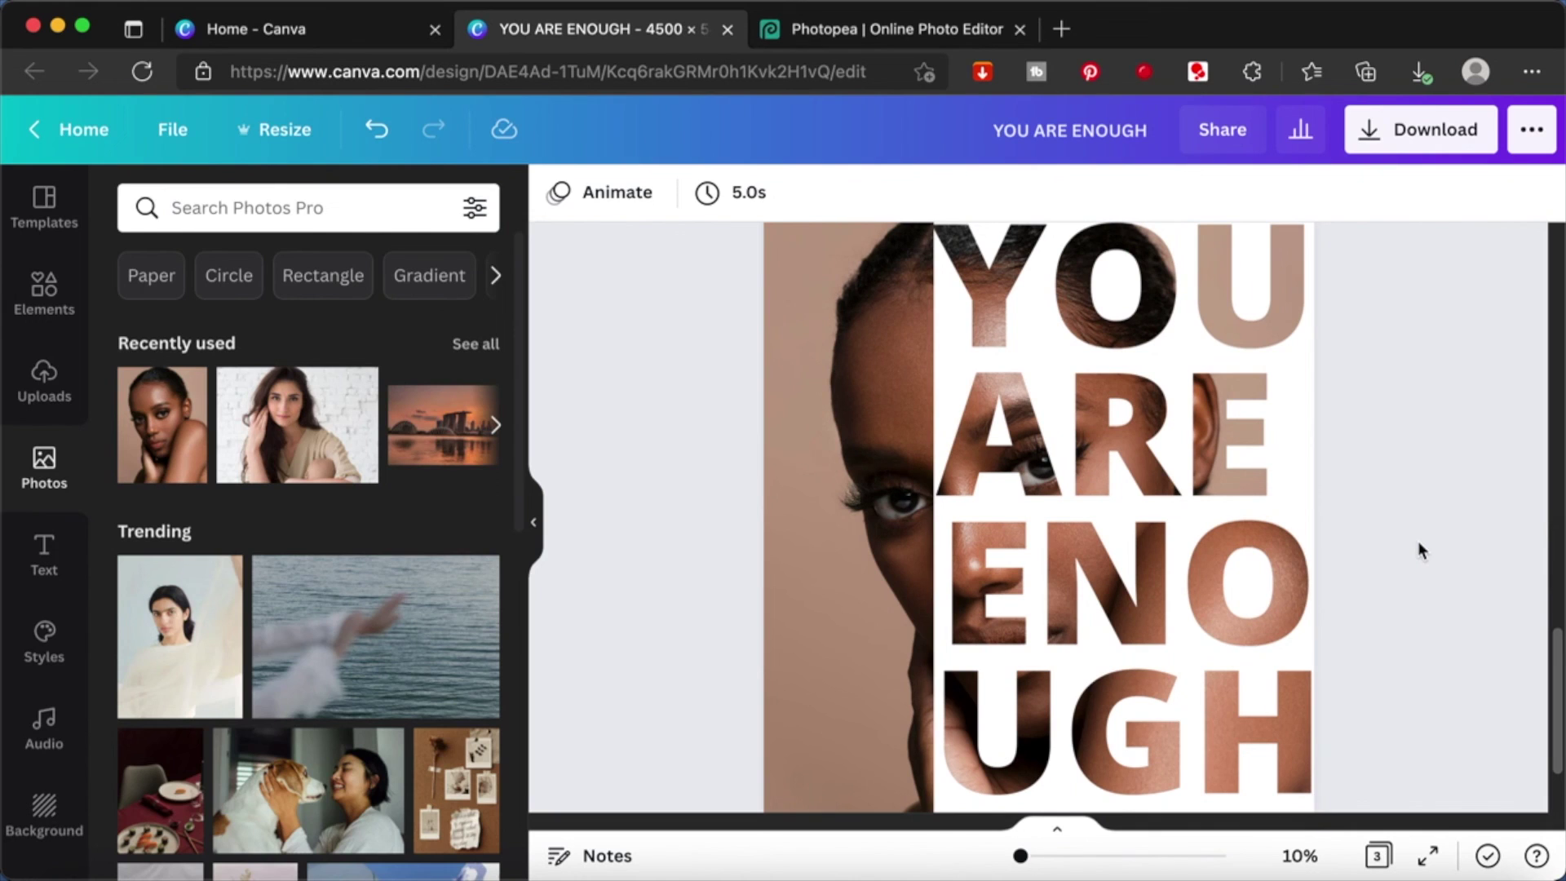